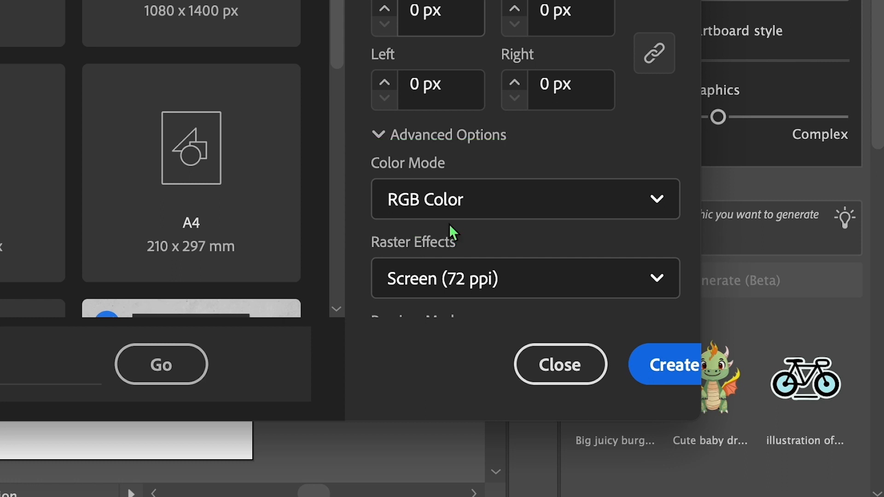
# - Create the RGB, 72 ppi document and draw a 768 px wide rectangle from the artboard's upper-left corner, covering the whole artboard
pyautogui.click(663, 374)
pyautogui.press('m')
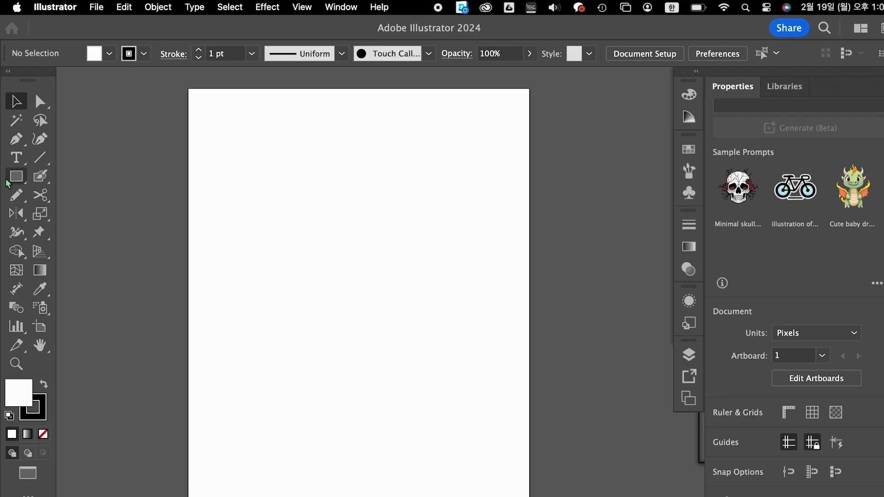
pyautogui.click(189, 89)
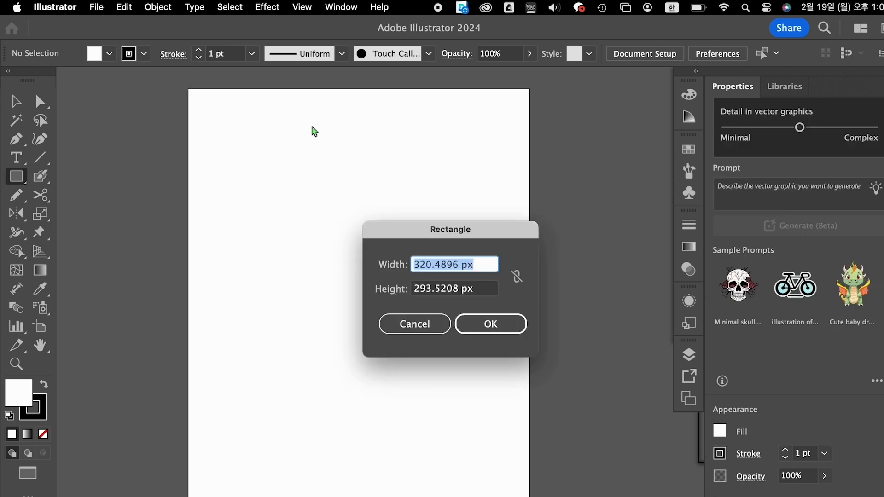
pyautogui.write('768')
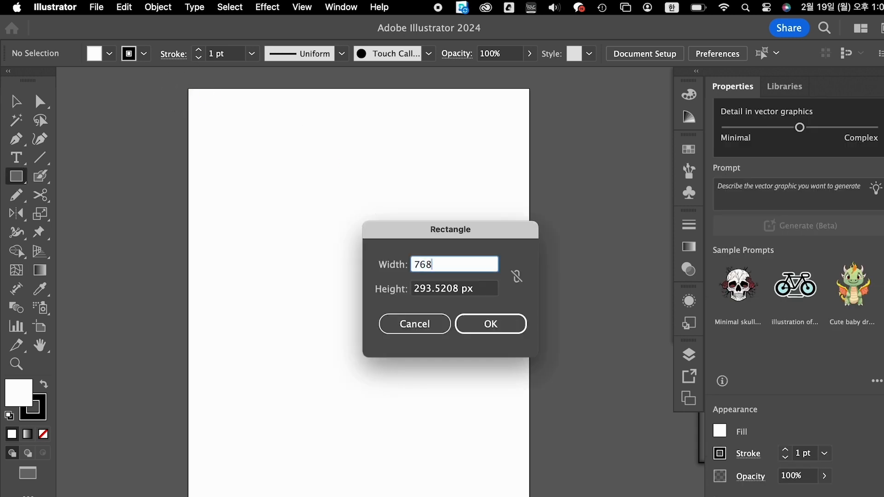
pyautogui.press('Tab')
pyautogui.write('10')
pyautogui.press('Return')
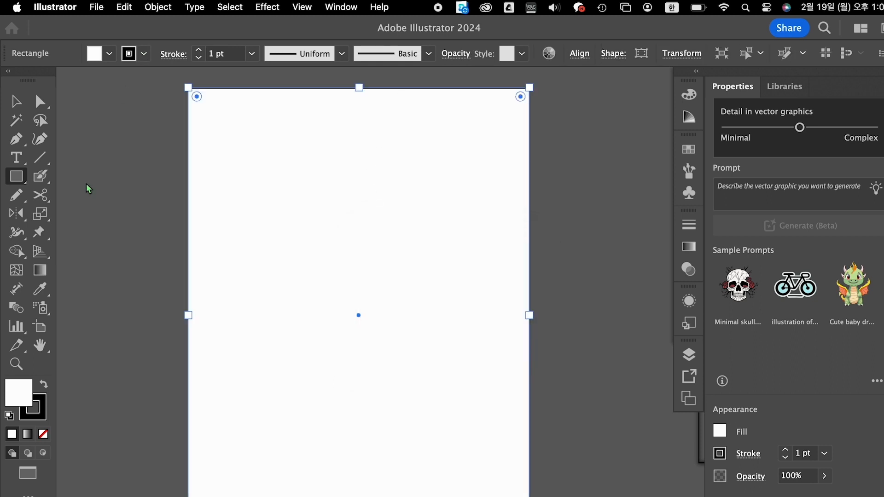
# - Give the background rectangle a black fill and remove its stroke
pyautogui.click(44, 383)
pyautogui.click(41, 420)
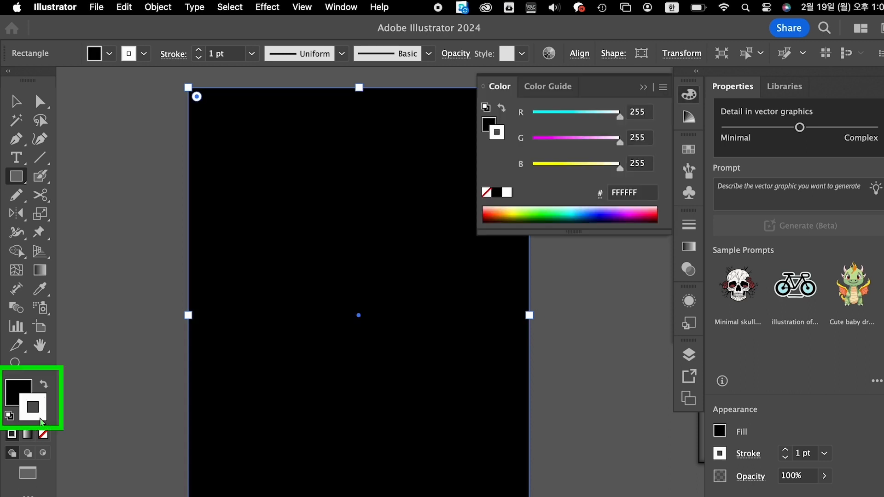
pyautogui.click(43, 435)
pyautogui.click(18, 394)
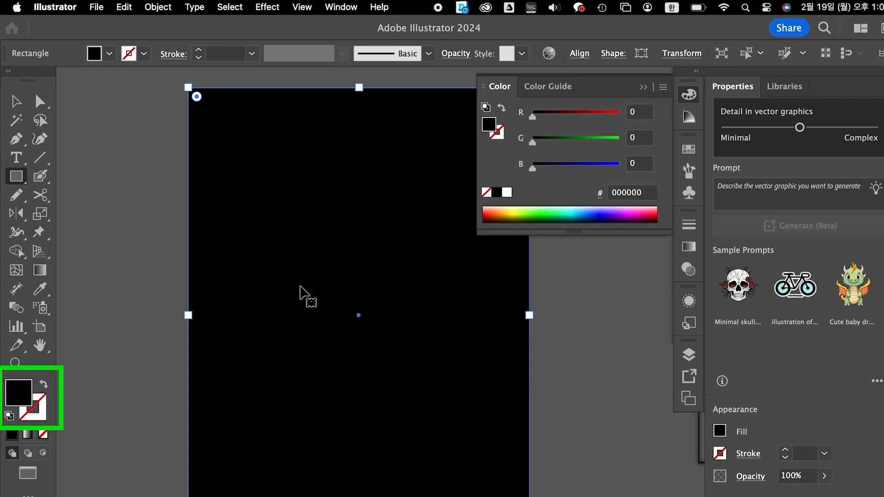
# - Lock the selected black background rectangle and put the color settings away
pyautogui.click(158, 7)
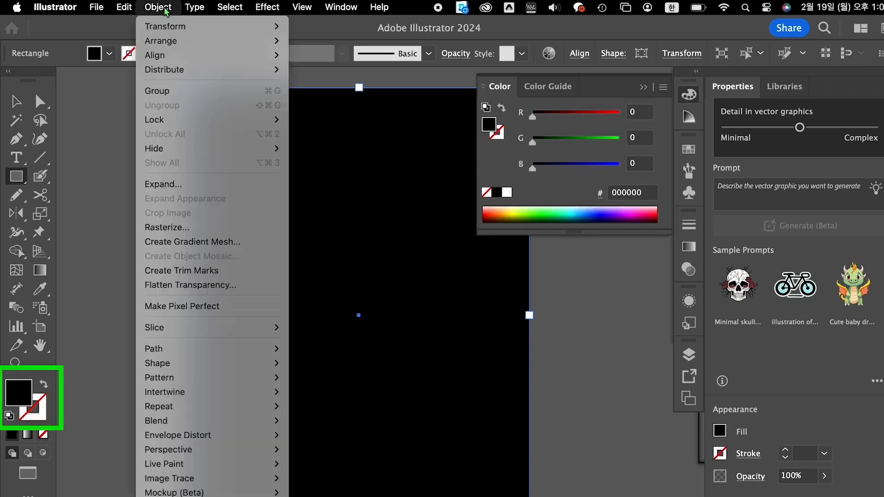
pyautogui.moveTo(184, 125)
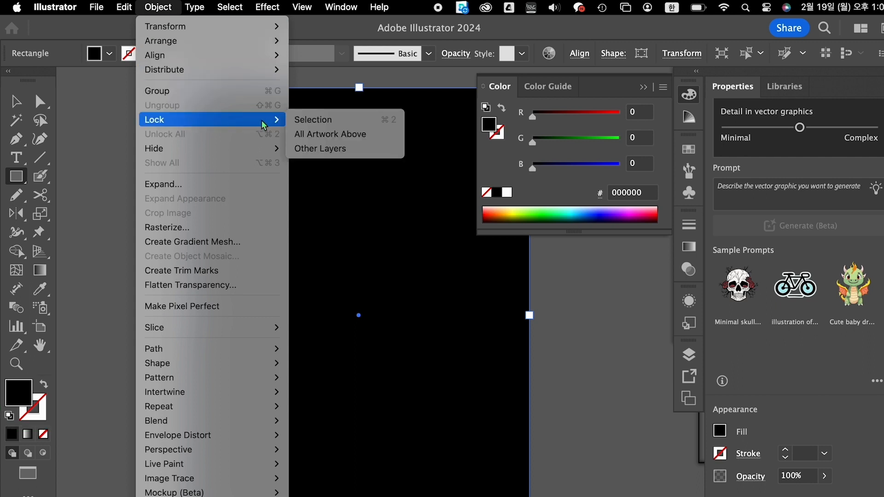
pyautogui.click(334, 120)
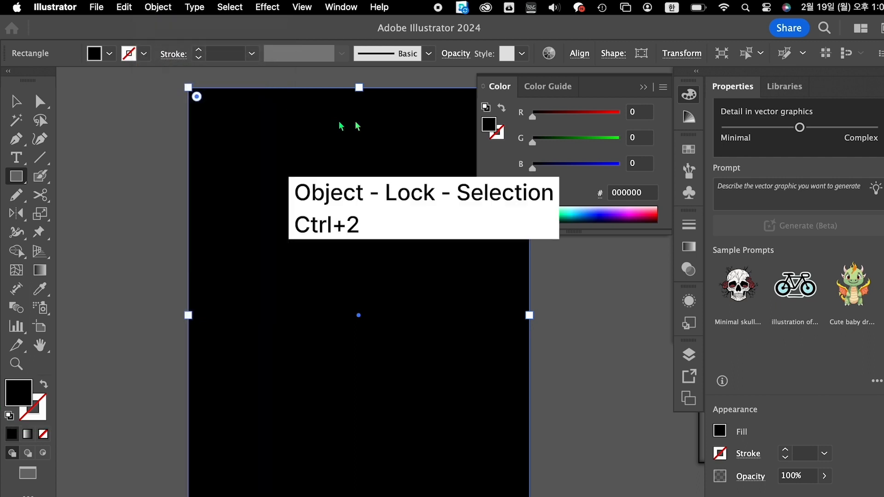
pyautogui.click(646, 87)
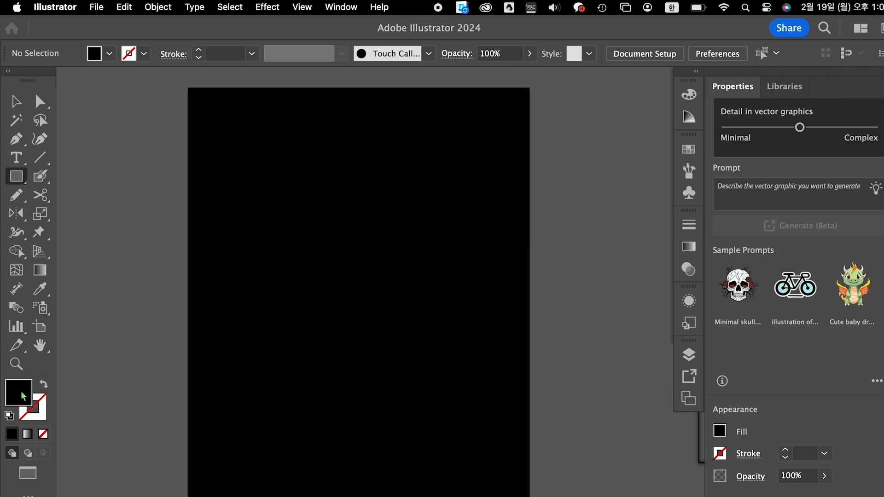
# - Set the fill color to the blue-violet 5F5FFF for the next shapes
pyautogui.doubleClick(23, 396)
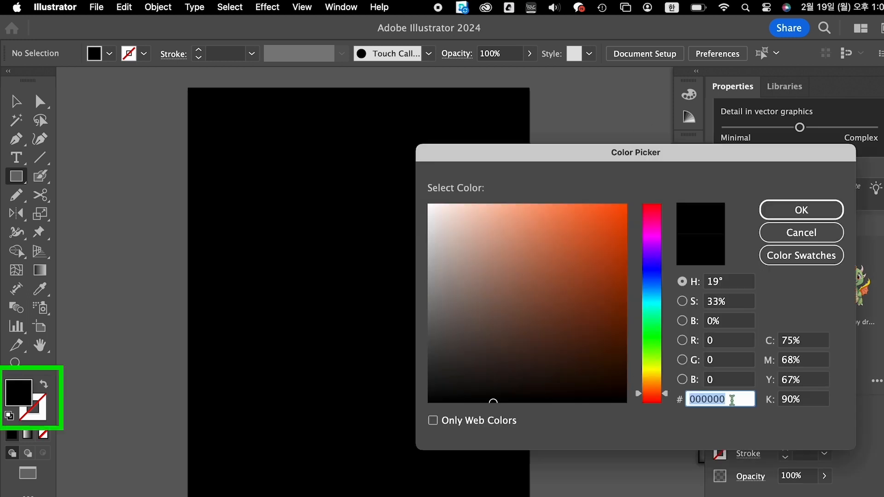
pyautogui.moveTo(658, 283); pyautogui.dragTo(657, 284)
pyautogui.click(586, 227)
pyautogui.moveTo(586, 227); pyautogui.dragTo(594, 205)
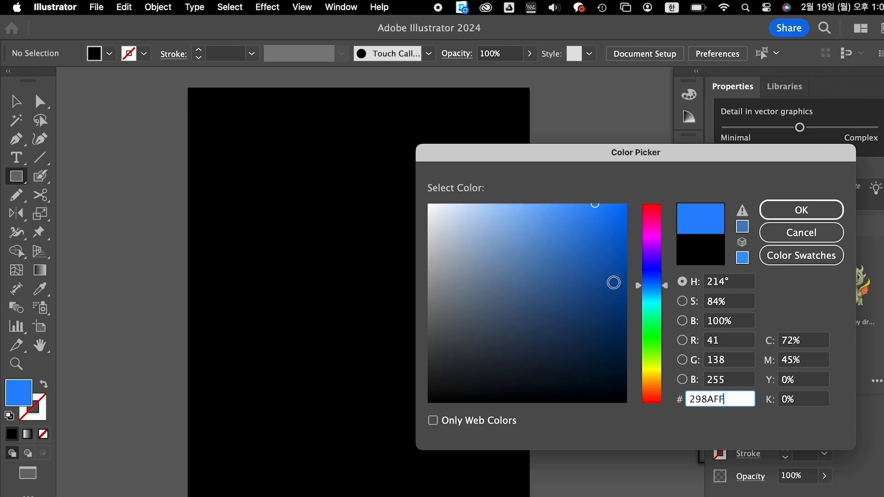
pyautogui.moveTo(665, 290); pyautogui.dragTo(666, 262)
pyautogui.moveTo(598, 212); pyautogui.dragTo(554, 195)
pyautogui.moveTo(663, 262); pyautogui.dragTo(667, 270)
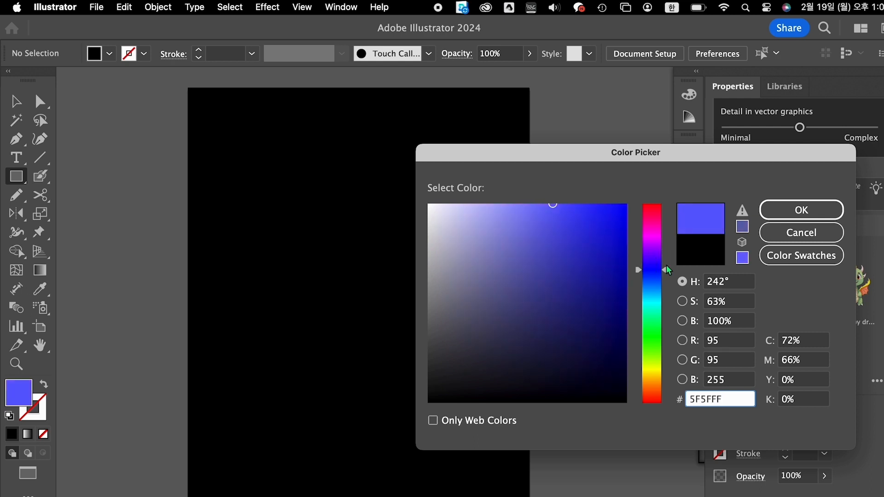
pyautogui.click(801, 223)
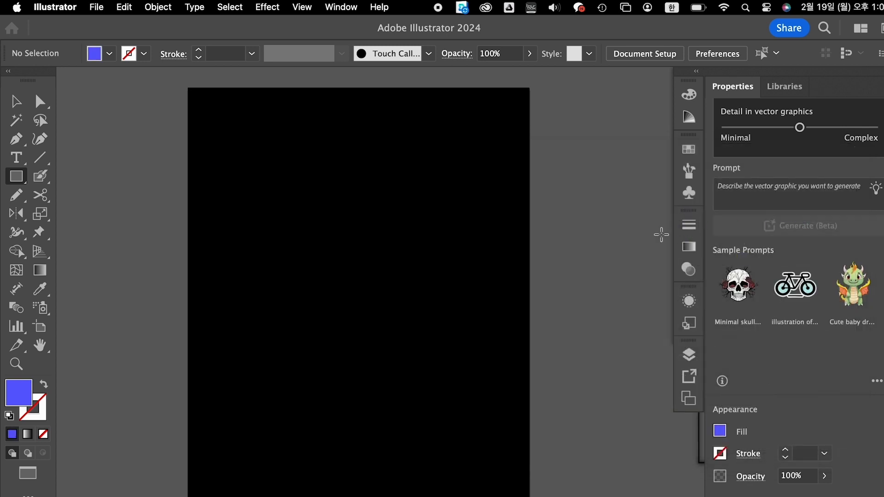
# - Set the Blob Brush size to 22 pt and paint a solid horizontal oval in the upper half of the artboard
pyautogui.moveTo(40, 176); pyautogui.dragTo(115, 197)
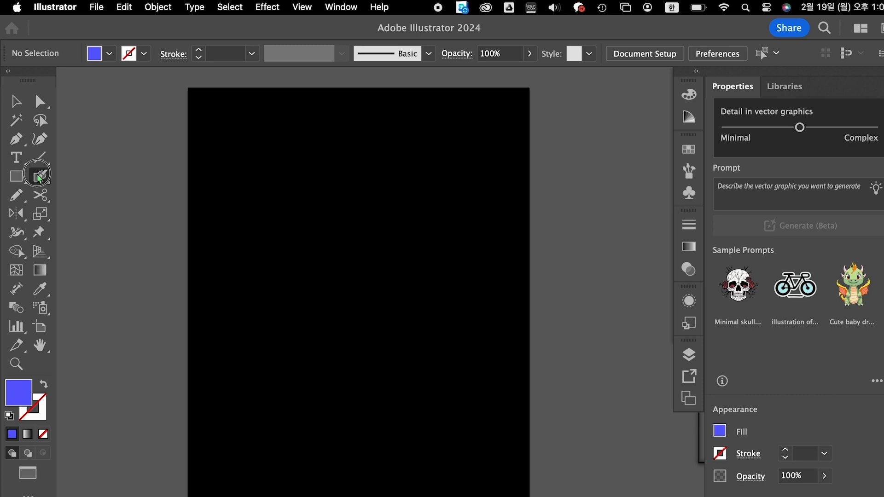
pyautogui.doubleClick(39, 176)
pyautogui.moveTo(305, 356); pyautogui.dragTo(317, 361)
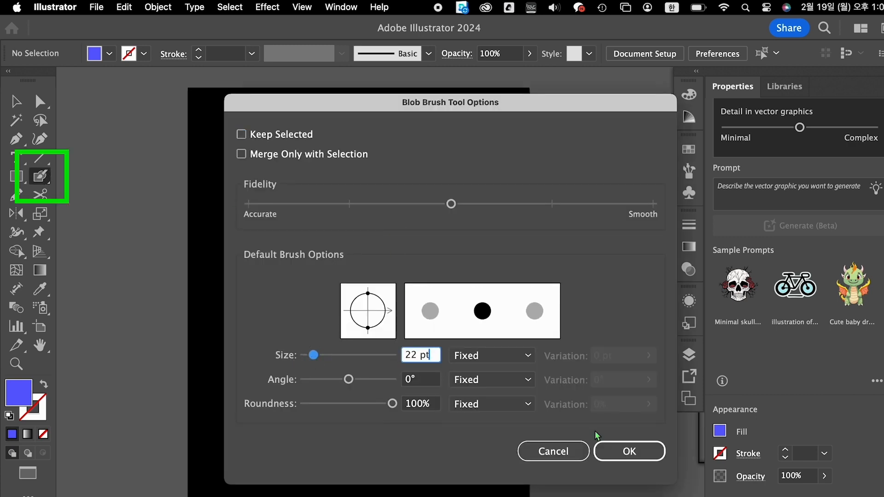
pyautogui.click(626, 451)
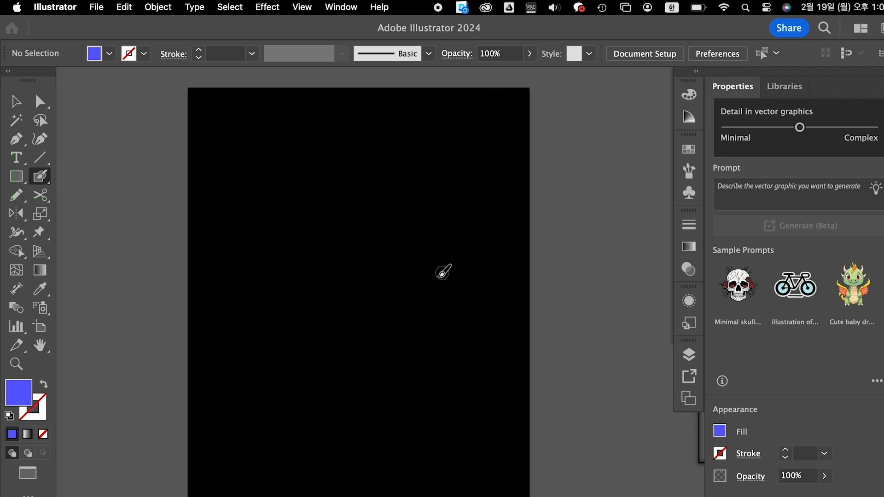
pyautogui.moveTo(428, 243)
pyautogui.mouseDown()
pyautogui.moveTo(391, 252)
pyautogui.moveTo(420, 262)
pyautogui.moveTo(457, 255)
pyautogui.moveTo(455, 244)
pyautogui.moveTo(421, 234)
pyautogui.mouseUp()
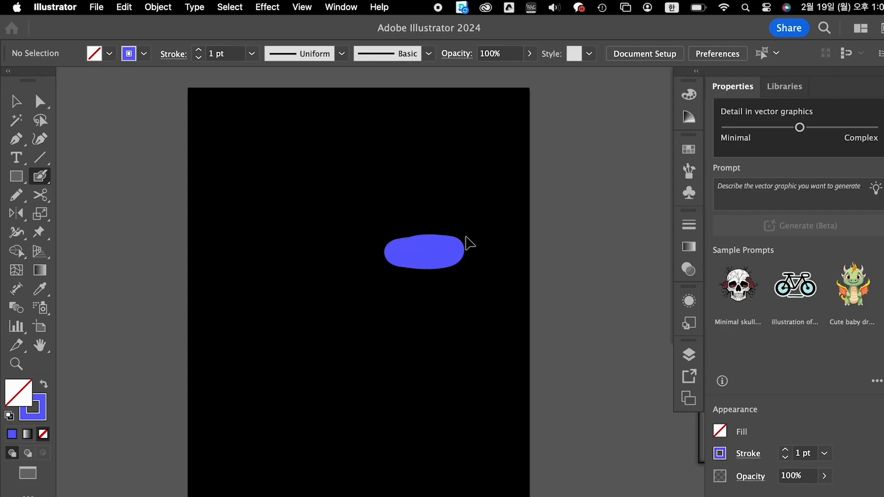
# - Even out the bumpy outline of the painted oval with the Smooth tool
pyautogui.scroll(6, 468, 237)
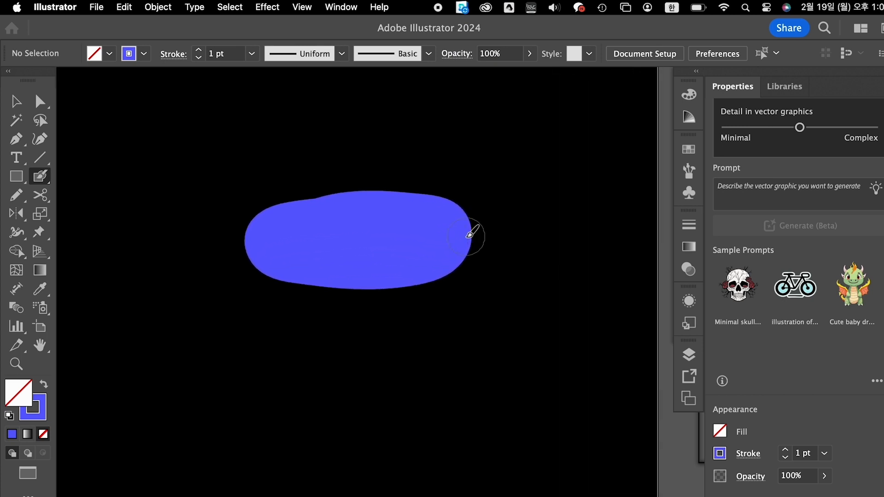
pyautogui.moveTo(251, 232)
pyautogui.mouseDown()
pyautogui.moveTo(310, 263)
pyautogui.moveTo(263, 207)
pyautogui.mouseUp()
pyautogui.click(16, 196)
pyautogui.click(78, 232)
pyautogui.moveTo(368, 188); pyautogui.dragTo(299, 197)
pyautogui.moveTo(438, 198)
pyautogui.mouseDown()
pyautogui.moveTo(322, 195)
pyautogui.moveTo(466, 258)
pyautogui.moveTo(455, 267)
pyautogui.mouseUp()
pyautogui.moveTo(375, 178)
pyautogui.mouseDown()
pyautogui.moveTo(270, 217)
pyautogui.moveTo(270, 262)
pyautogui.moveTo(396, 291)
pyautogui.moveTo(449, 275)
pyautogui.mouseUp()
pyautogui.moveTo(367, 201); pyautogui.dragTo(296, 190)
pyautogui.moveTo(431, 206)
pyautogui.mouseDown()
pyautogui.moveTo(382, 194)
pyautogui.moveTo(470, 227)
pyautogui.moveTo(451, 205)
pyautogui.moveTo(427, 196)
pyautogui.moveTo(468, 236)
pyautogui.mouseUp()
# - Refine the oval's curve by adjusting its anchor points with the Direct Selection tool, leaving it deselected
pyautogui.press('a')
pyautogui.moveTo(40, 103); pyautogui.dragTo(94, 109)
pyautogui.moveTo(388, 160); pyautogui.dragTo(455, 216)
pyautogui.click(397, 349)
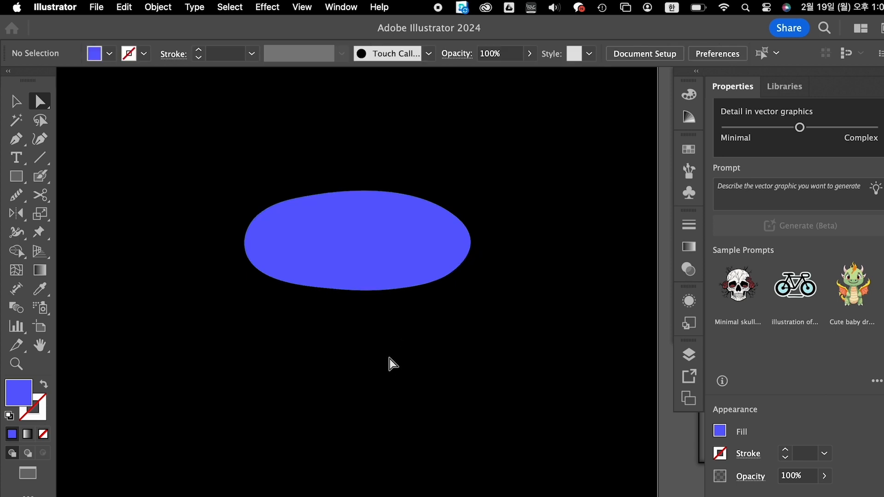
# - Paint the outline of the bottle's left half with the Blob Brush below the oval, closing it along the centre line
pyautogui.press('super+minus')
pyautogui.press('super+minus')
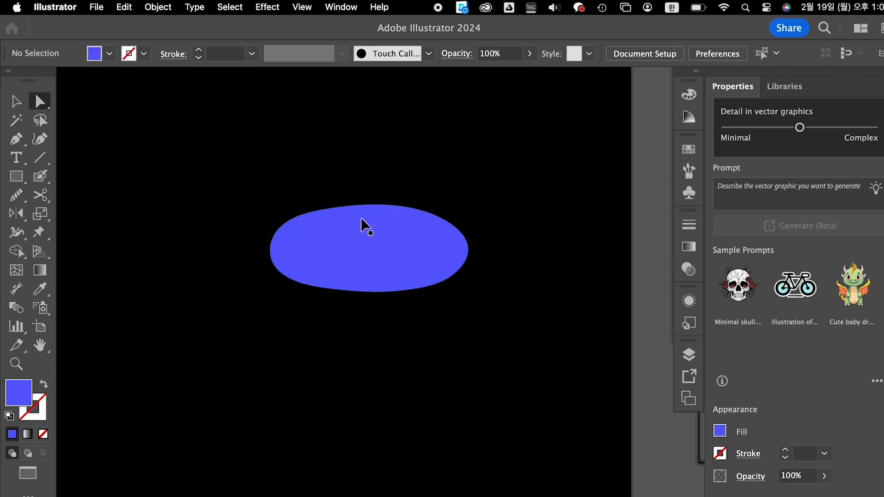
pyautogui.moveTo(364, 340); pyautogui.dragTo(357, 247)
pyautogui.moveTo(39, 180); pyautogui.dragTo(73, 195)
pyautogui.moveTo(388, 231)
pyautogui.mouseDown()
pyautogui.moveTo(345, 231)
pyautogui.moveTo(332, 304)
pyautogui.moveTo(302, 321)
pyautogui.moveTo(288, 382)
pyautogui.moveTo(292, 470)
pyautogui.moveTo(329, 496)
pyautogui.mouseUp()
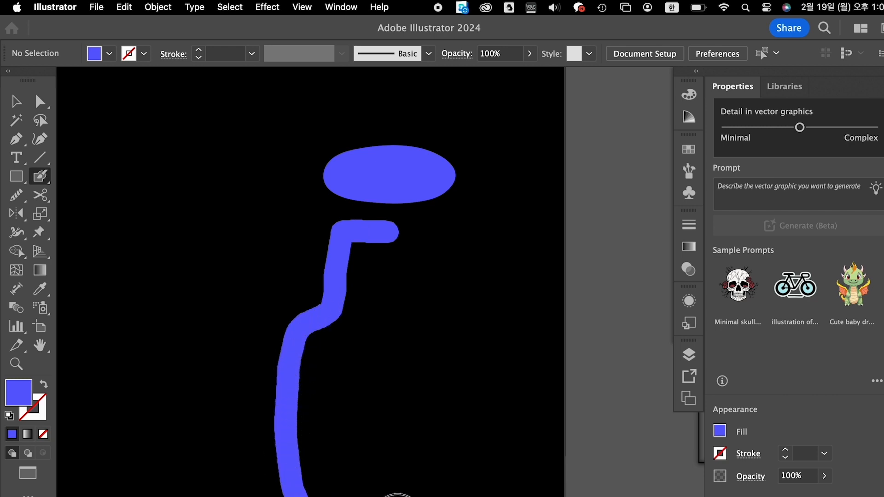
pyautogui.hotkey('shift', 'x')
pyautogui.moveTo(387, 235); pyautogui.dragTo(386, 387)
pyautogui.press('super+z')
pyautogui.moveTo(395, 231)
pyautogui.mouseDown()
pyautogui.moveTo(389, 336)
pyautogui.moveTo(397, 451)
pyautogui.moveTo(401, 493)
pyautogui.moveTo(419, 492)
pyautogui.mouseUp()
# - Enlarge the Blob Brush and paint the inside of the half-bottle outline solid
pyautogui.press(']')
pyautogui.press(']')
pyautogui.press(']')
pyautogui.moveTo(368, 257)
pyautogui.mouseDown()
pyautogui.moveTo(351, 316)
pyautogui.moveTo(378, 272)
pyautogui.moveTo(371, 414)
pyautogui.moveTo(356, 309)
pyautogui.moveTo(336, 430)
pyautogui.moveTo(321, 446)
pyautogui.moveTo(306, 445)
pyautogui.moveTo(298, 416)
pyautogui.moveTo(314, 344)
pyautogui.moveTo(310, 435)
pyautogui.moveTo(318, 458)
pyautogui.moveTo(320, 431)
pyautogui.moveTo(337, 416)
pyautogui.moveTo(349, 422)
pyautogui.moveTo(371, 384)
pyautogui.moveTo(384, 496)
pyautogui.moveTo(388, 430)
pyautogui.mouseUp()
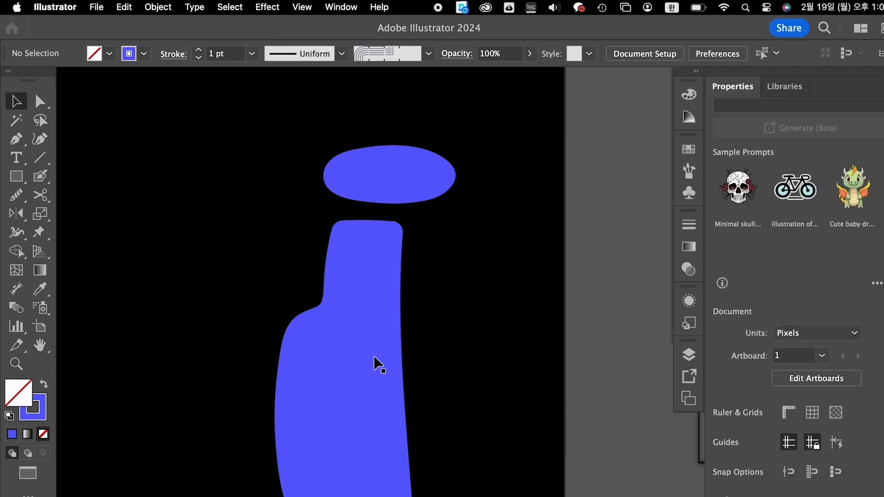
# - Reflect a copy of the half bottle across the vertical axis and move it right to form a symmetrical bottle
pyautogui.press('v')
pyautogui.click(362, 368)
pyautogui.moveTo(16, 213); pyautogui.dragTo(74, 234)
pyautogui.doubleClick(19, 213)
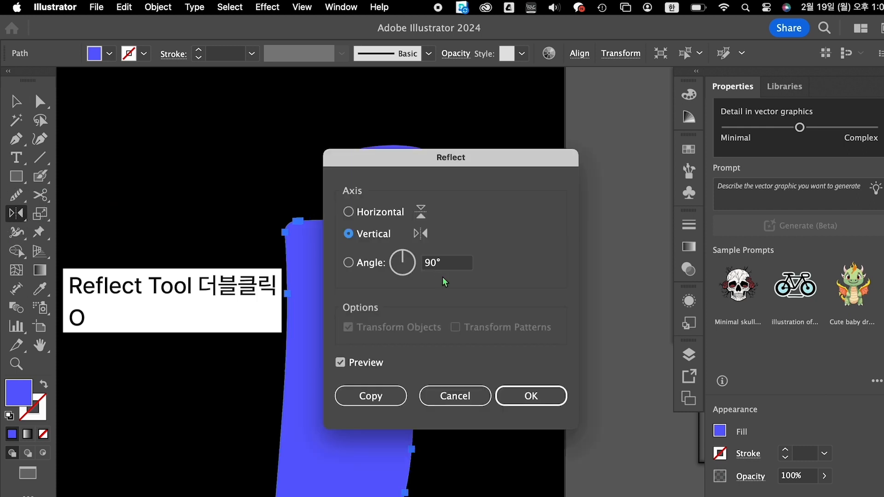
pyautogui.click(361, 213)
pyautogui.click(363, 234)
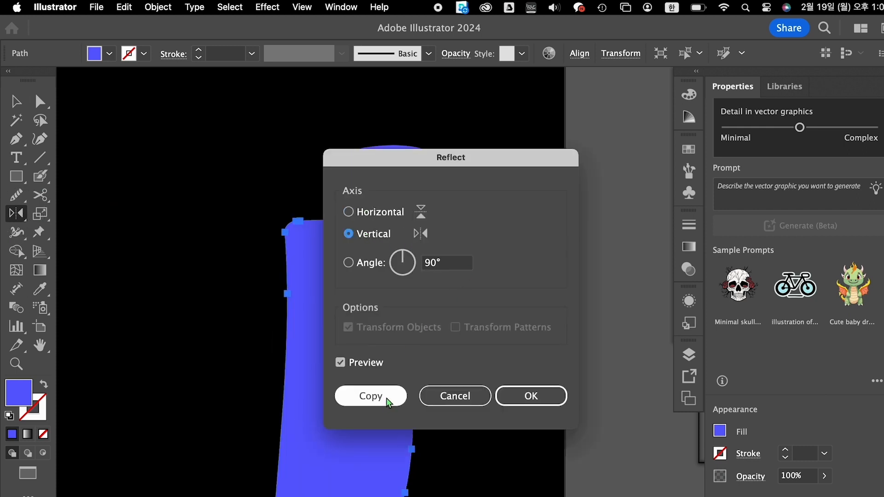
pyautogui.click(371, 395)
pyautogui.press('v')
pyautogui.moveTo(365, 418); pyautogui.dragTo(434, 413)
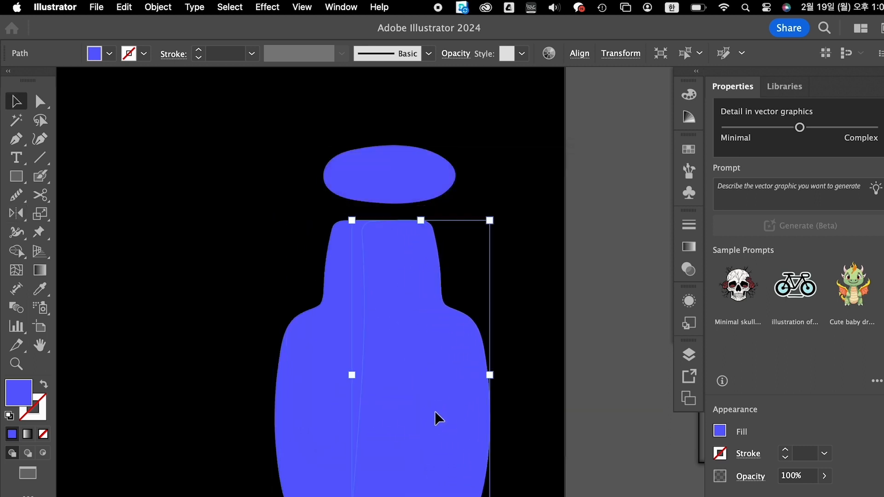
pyautogui.click(534, 418)
pyautogui.click(505, 389)
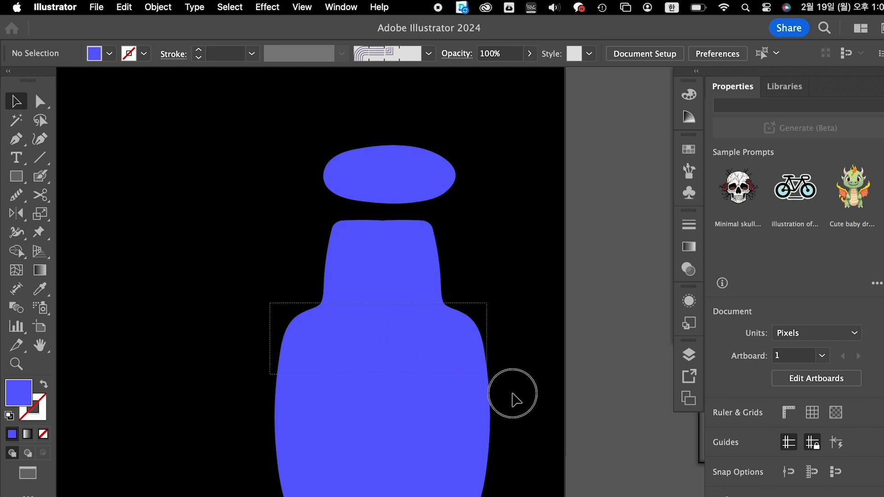
pyautogui.click(528, 416)
pyautogui.moveTo(446, 403); pyautogui.dragTo(541, 406)
pyautogui.press('super+z')
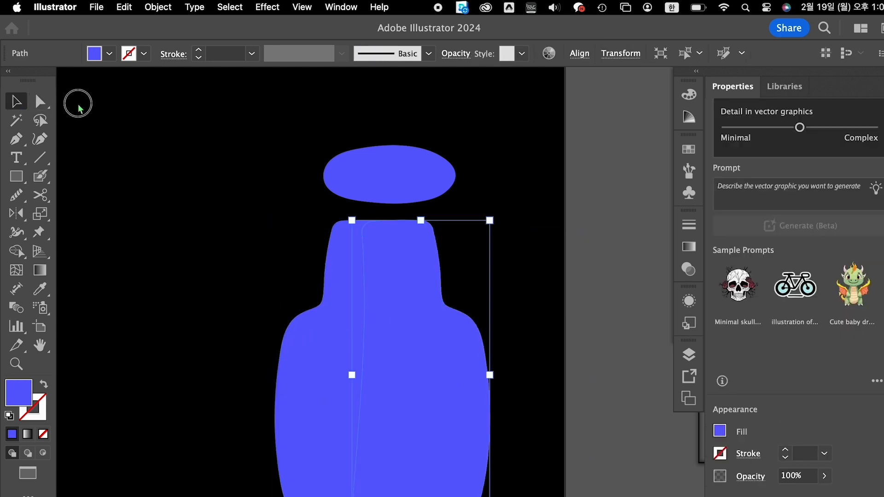
# - Select both overlapping bottle halves and merge them into a single shape with the Shape Builder tool
pyautogui.click(20, 110)
pyautogui.moveTo(221, 339); pyautogui.dragTo(470, 408)
pyautogui.moveTo(16, 251); pyautogui.dragTo(88, 260)
pyautogui.moveTo(344, 391)
pyautogui.mouseDown()
pyautogui.moveTo(456, 404)
pyautogui.moveTo(448, 383)
pyautogui.moveTo(437, 396)
pyautogui.mouseUp()
pyautogui.keyDown('super'); pyautogui.click(542, 419); pyautogui.keyUp('super')
pyautogui.press('v')
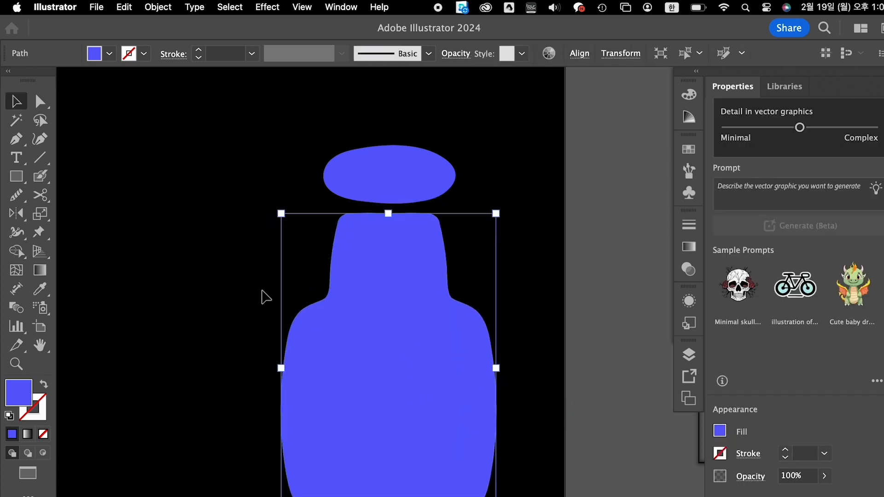
# - Add Puppet Warp pins to the bottle at the neck's upper-left corner, the right shoulder and the lower body
pyautogui.click(40, 234)
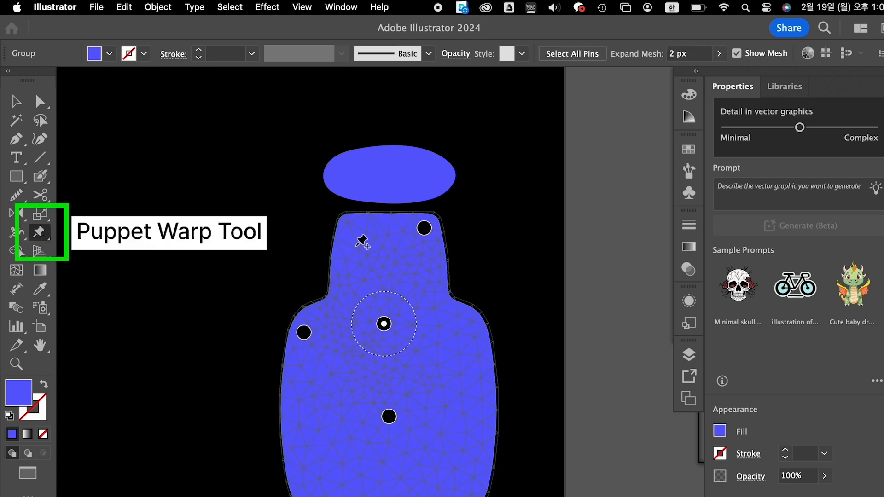
pyautogui.click(350, 225)
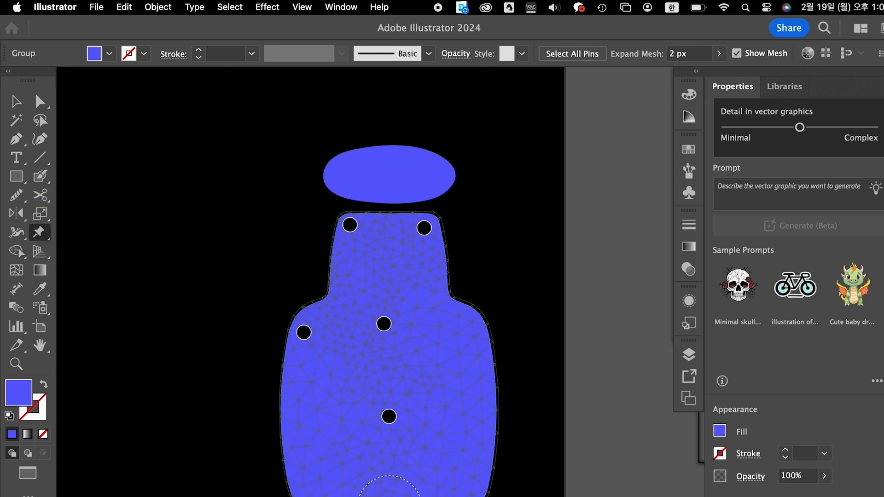
pyautogui.click(471, 324)
pyautogui.click(321, 495)
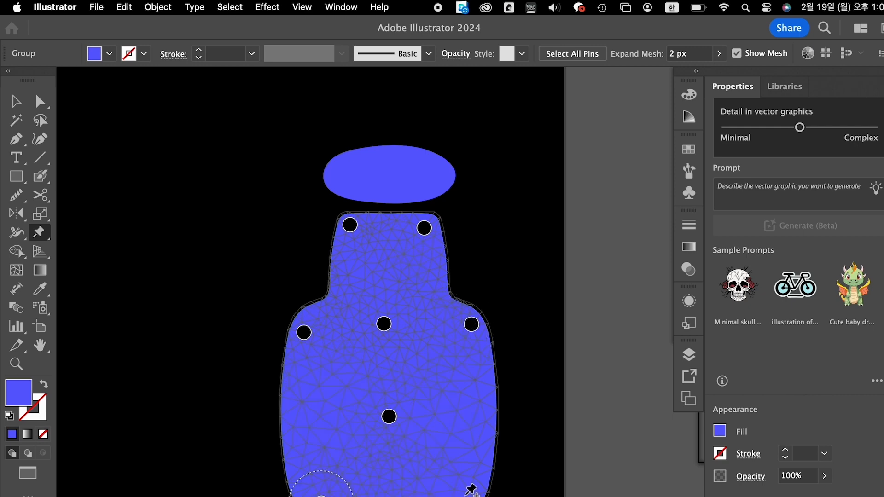
# - Pin both side edges at the bottle's mid-body and pull them slightly outward to make the body rounder
pyautogui.click(300, 409)
pyautogui.moveTo(300, 408); pyautogui.dragTo(292, 411)
pyautogui.click(478, 410)
pyautogui.moveTo(478, 410); pyautogui.dragTo(488, 409)
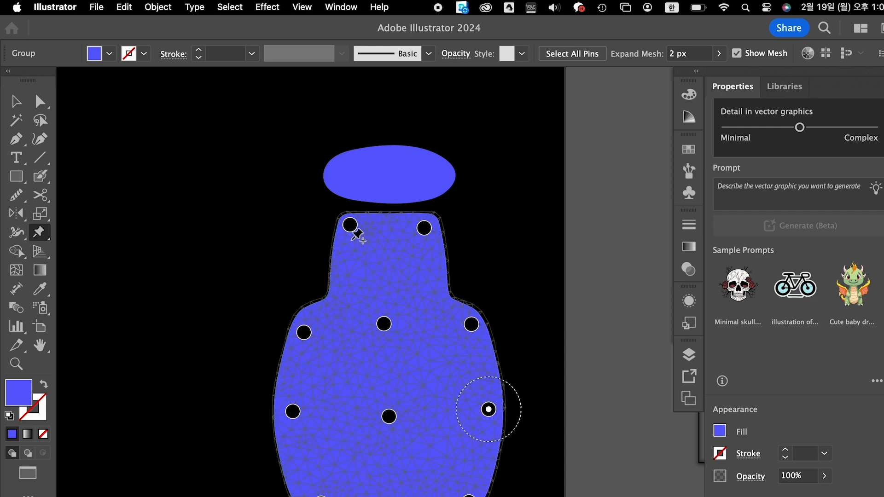
pyautogui.press('v')
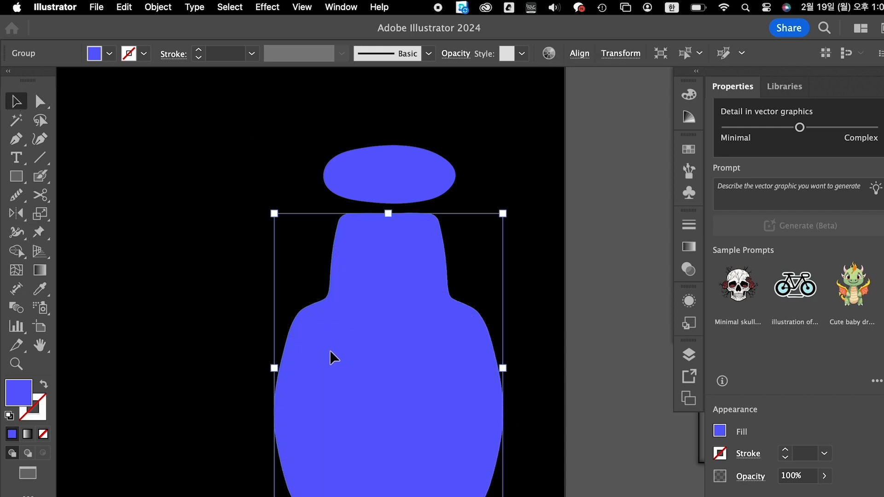
# - Smooth the bottle's left shoulder and both of its side edges with the Smooth tool
pyautogui.click(17, 194)
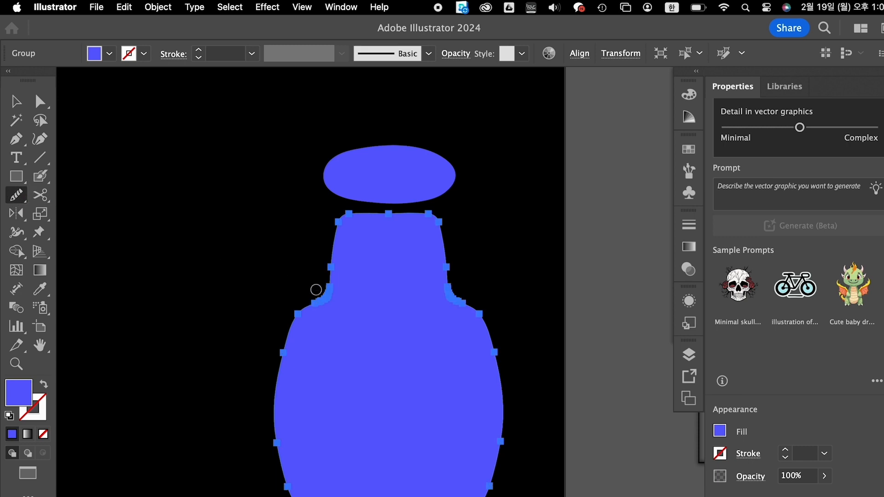
pyautogui.moveTo(312, 315)
pyautogui.mouseDown()
pyautogui.moveTo(277, 372)
pyautogui.moveTo(277, 390)
pyautogui.moveTo(286, 349)
pyautogui.moveTo(276, 442)
pyautogui.mouseUp()
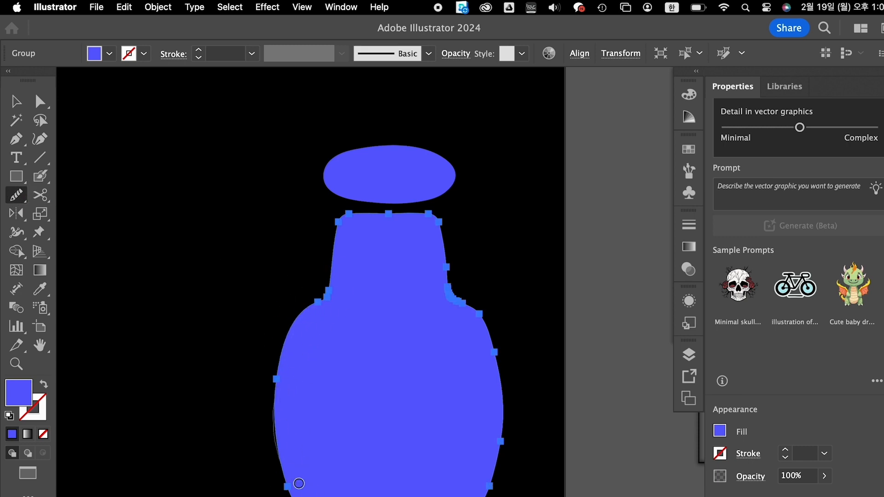
pyautogui.moveTo(490, 439)
pyautogui.mouseDown()
pyautogui.moveTo(477, 312)
pyautogui.moveTo(503, 393)
pyautogui.moveTo(499, 351)
pyautogui.moveTo(485, 334)
pyautogui.moveTo(506, 398)
pyautogui.moveTo(495, 344)
pyautogui.mouseUp()
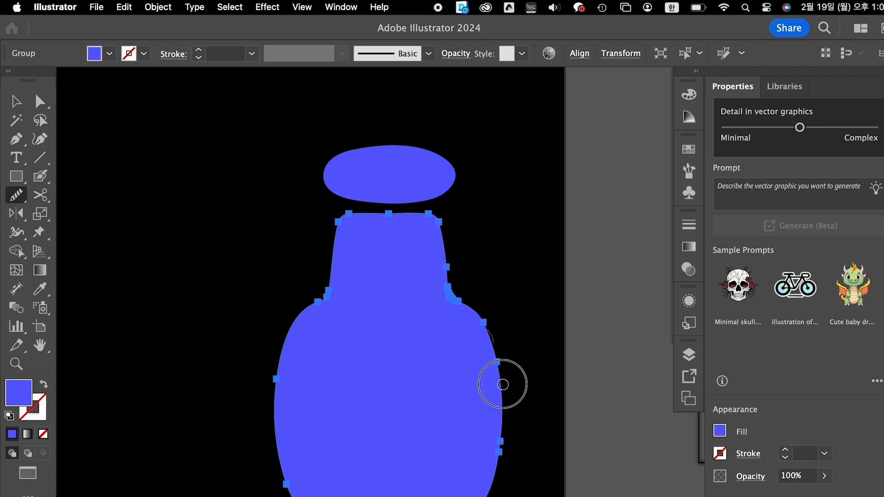
# - Move the anchor points on the bottle's right shoulder and side slightly outward
pyautogui.press('a')
pyautogui.click(483, 323)
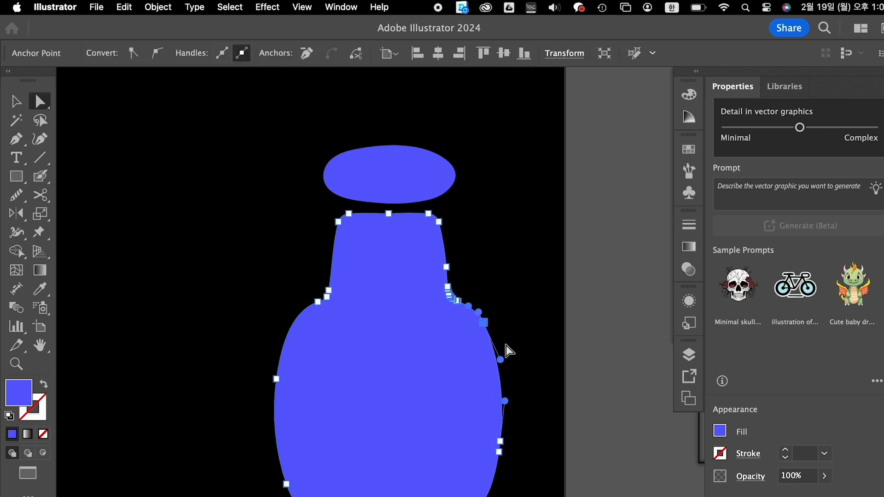
pyautogui.moveTo(491, 408); pyautogui.dragTo(489, 404)
pyautogui.moveTo(484, 322); pyautogui.dragTo(488, 322)
pyautogui.click(528, 308)
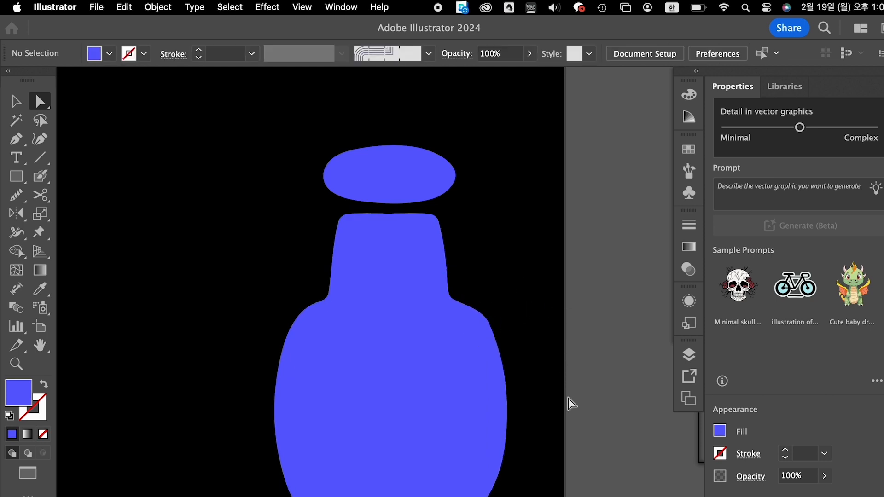
# - Reselect the bottle and smooth the curve of its right shoulder, leaving nothing selected
pyautogui.click(476, 355)
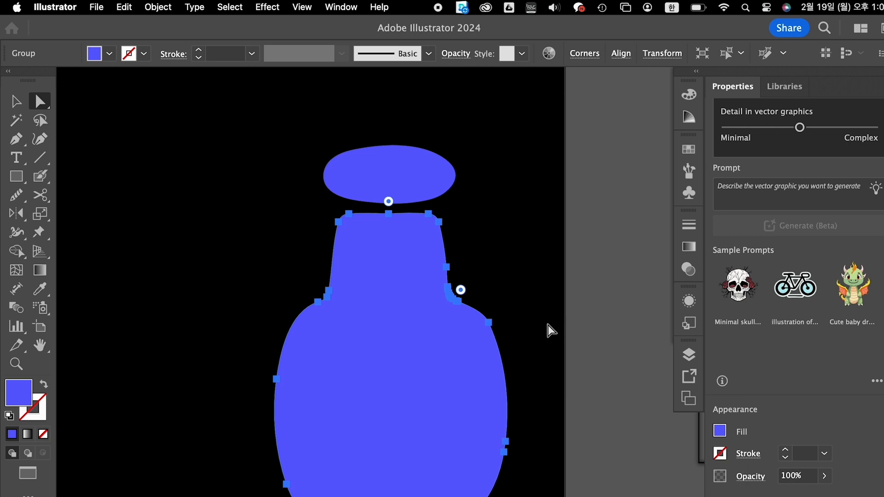
pyautogui.click(16, 194)
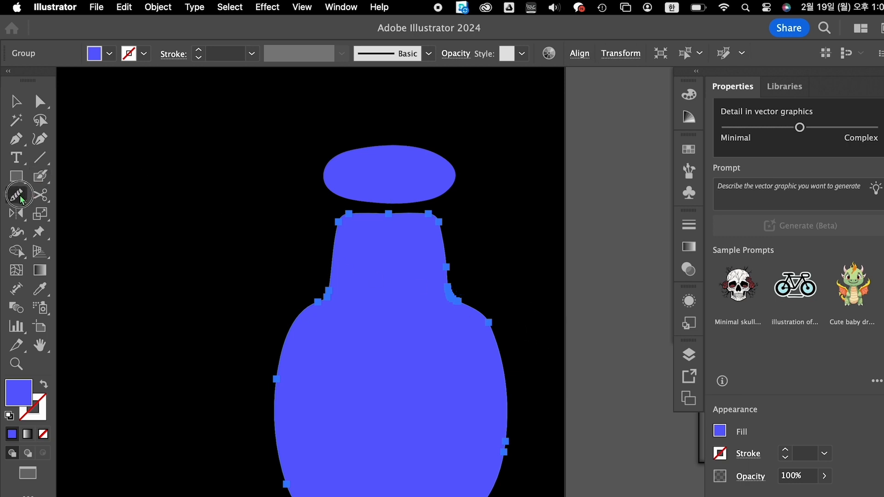
pyautogui.moveTo(480, 309); pyautogui.dragTo(514, 373)
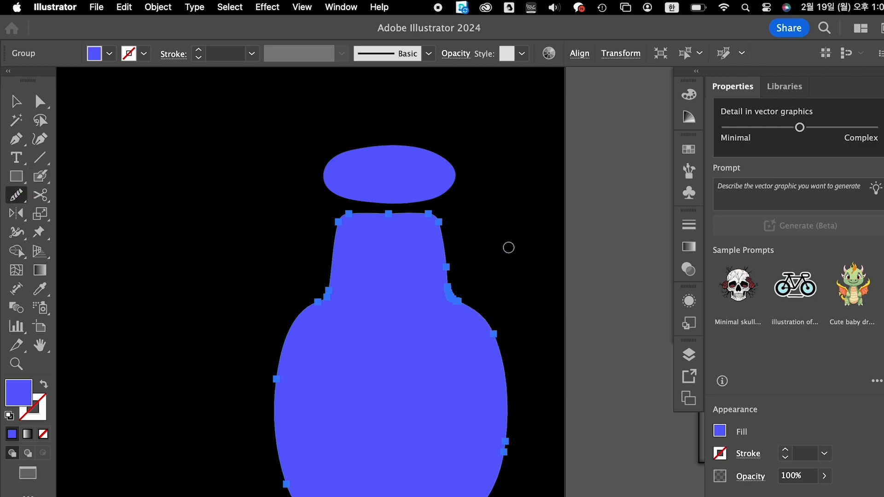
pyautogui.press('v')
pyautogui.click(533, 290)
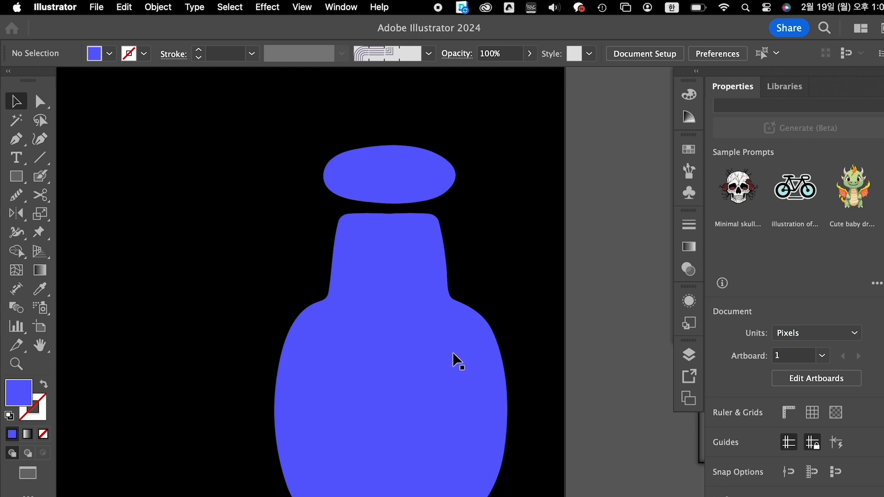
# - Shrink the oval lid to the neck's width and align it with the bottle over the top of the neck
pyautogui.click(409, 190)
pyautogui.moveTo(410, 188); pyautogui.dragTo(411, 221)
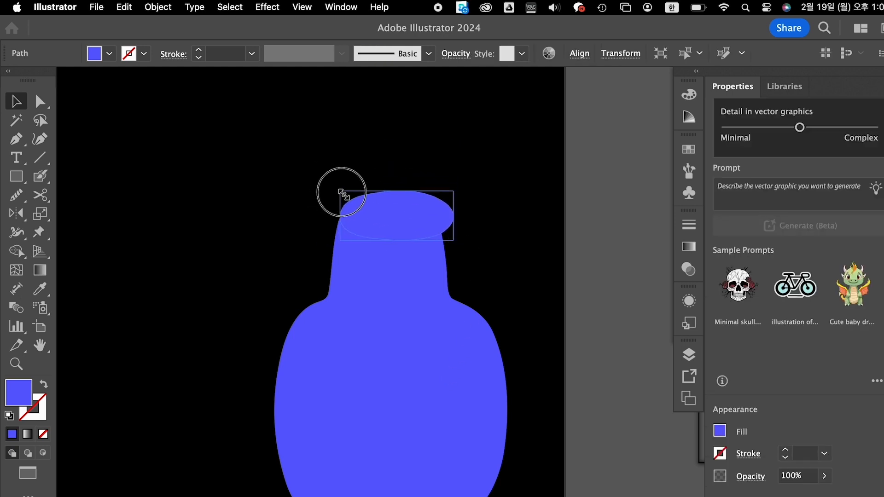
pyautogui.moveTo(394, 221)
pyautogui.mouseDown()
pyautogui.moveTo(380, 219)
pyautogui.moveTo(407, 222)
pyautogui.mouseUp()
pyautogui.click(406, 203)
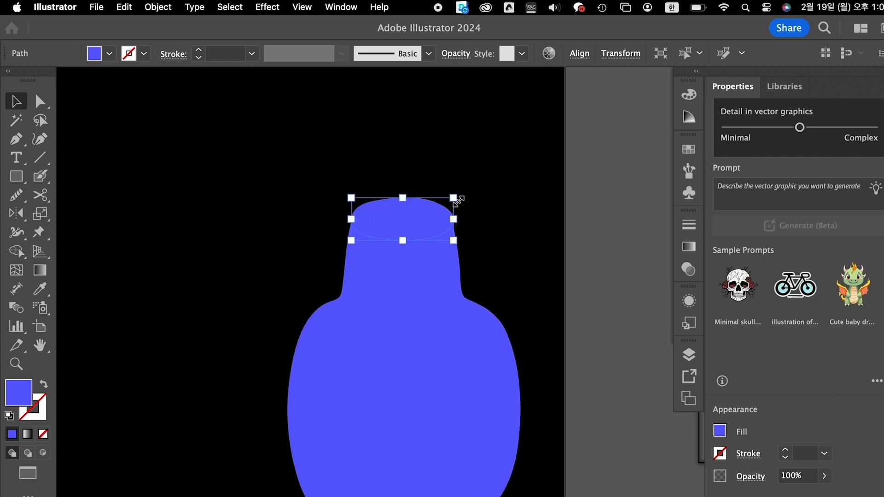
pyautogui.moveTo(420, 221); pyautogui.dragTo(418, 198)
pyautogui.click(479, 203)
pyautogui.click(424, 212)
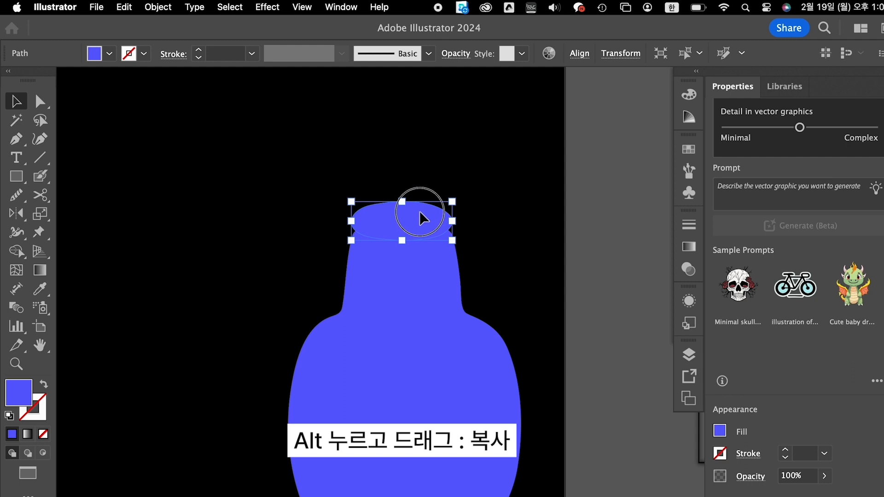
# - Duplicate the oval above the bottle and nudge the original down to round off the neck's top edge
pyautogui.moveTo(420, 218); pyautogui.dragTo(419, 186)
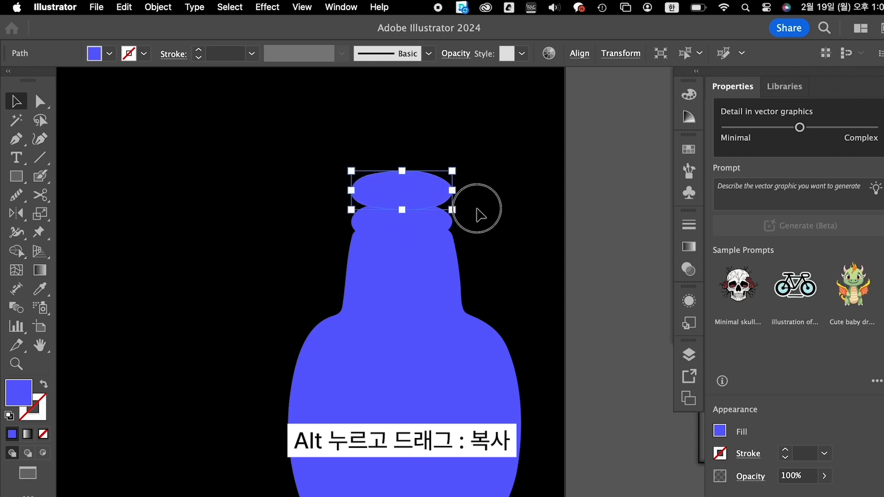
pyautogui.click(479, 207)
pyautogui.moveTo(427, 237); pyautogui.dragTo(427, 245)
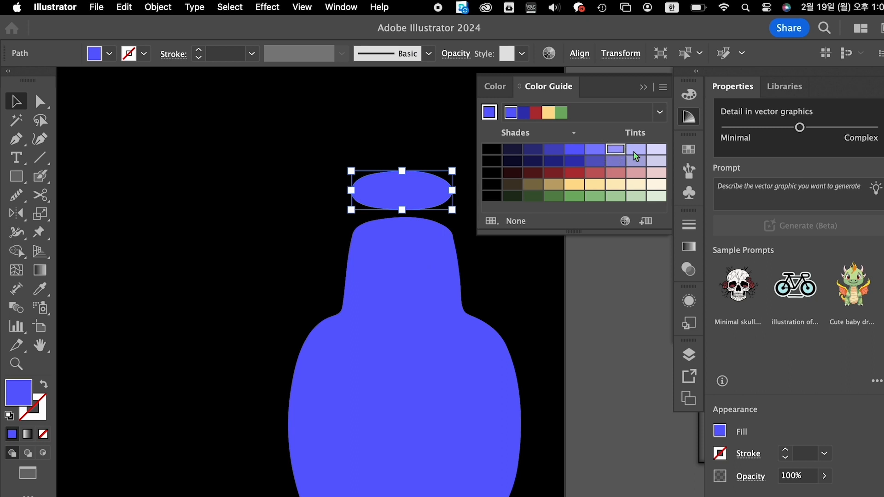
# - Fill the duplicated oval above the bottle with light violet A9A9FF
pyautogui.click(689, 120)
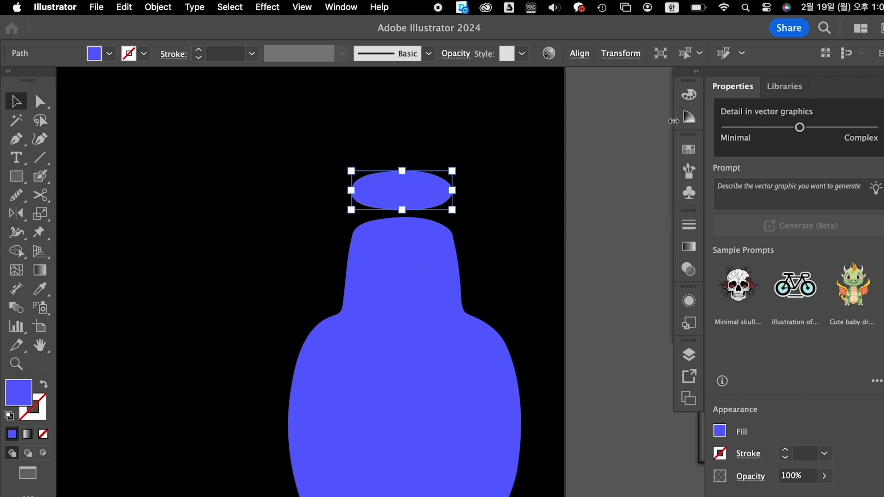
pyautogui.doubleClick(23, 397)
pyautogui.moveTo(524, 231); pyautogui.dragTo(496, 199)
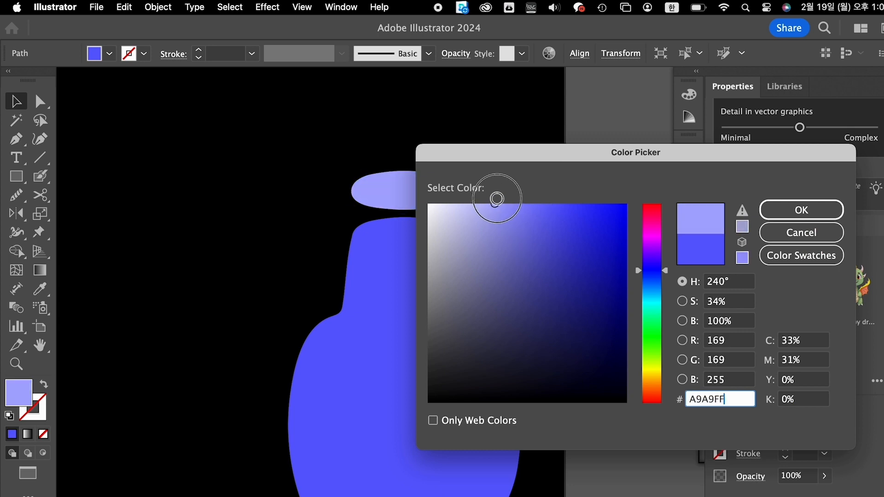
pyautogui.click(785, 209)
# - Shrink the light violet oval, place it inside the bottle's mouth and bring it to the front
pyautogui.moveTo(354, 174); pyautogui.dragTo(418, 233)
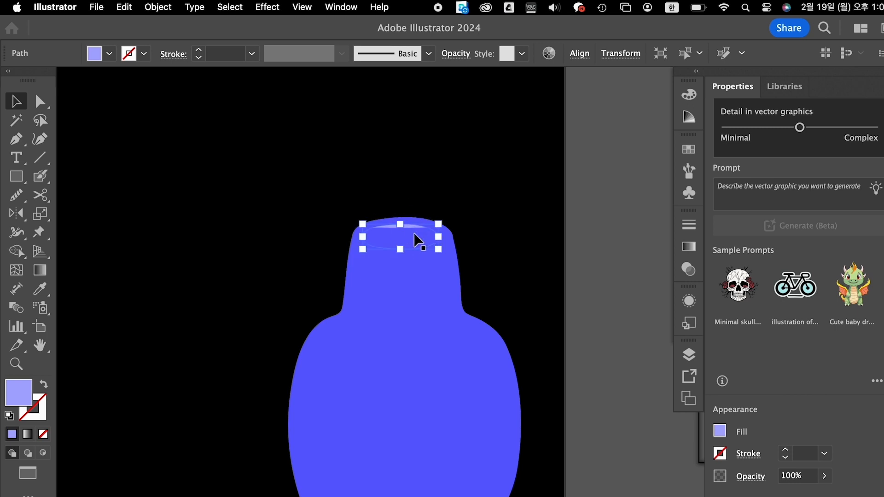
pyautogui.rightClick(416, 240)
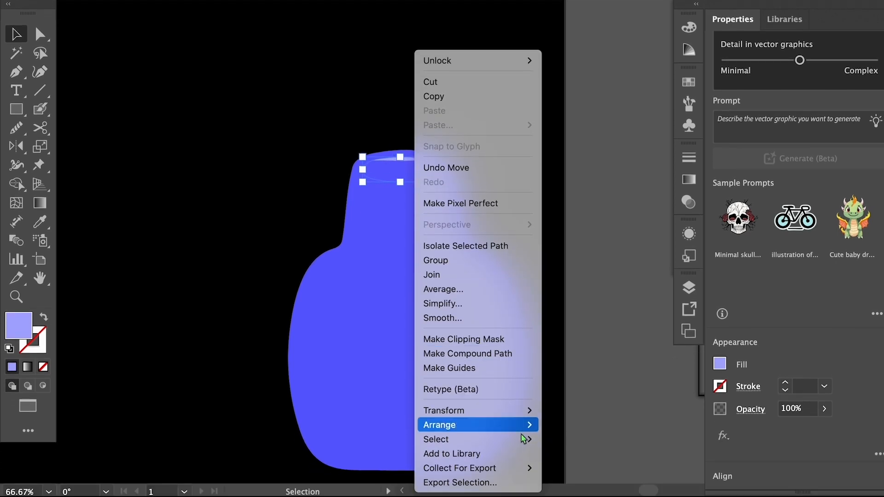
pyautogui.moveTo(528, 428)
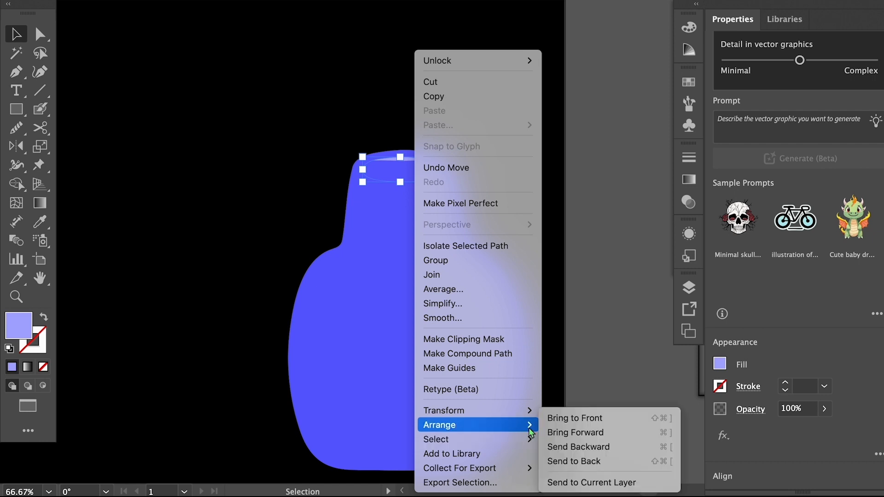
pyautogui.click(566, 419)
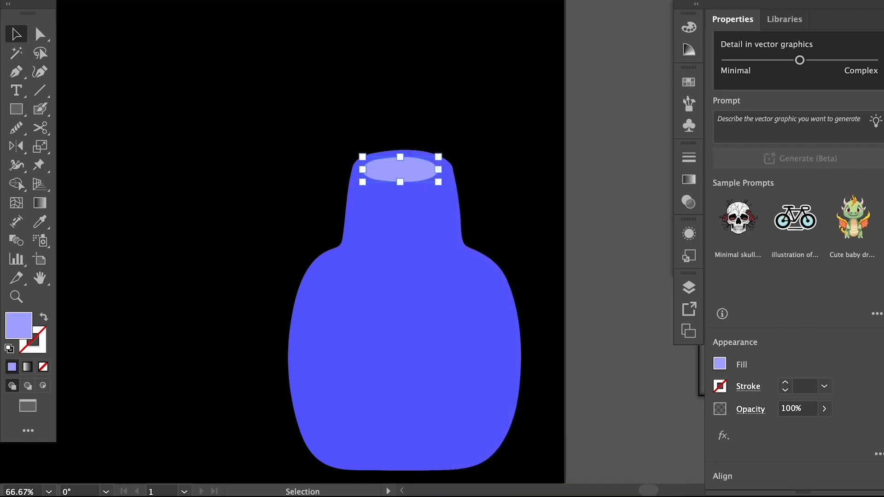
# - Enlarge the light violet oval slightly and centre it within the bottle's mouth
pyautogui.hotkey('ctrl', '=')
pyautogui.hotkey('ctrl', '=')
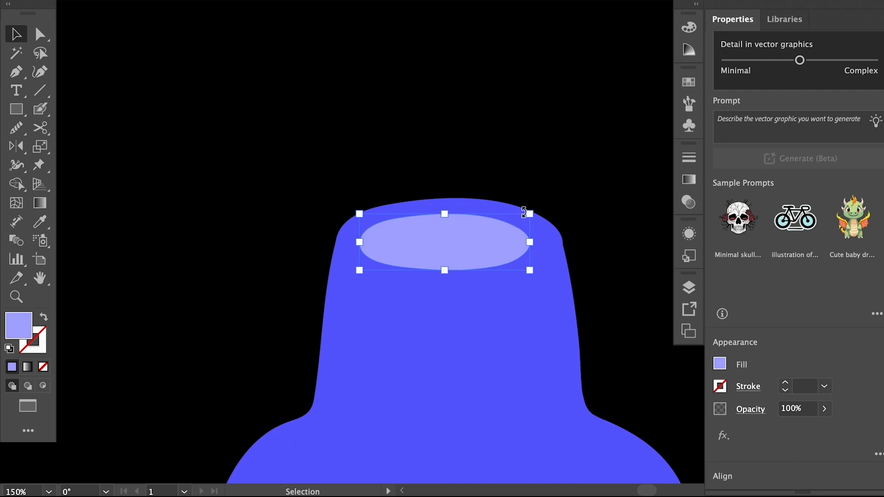
pyautogui.moveTo(531, 214); pyautogui.dragTo(543, 206)
pyautogui.moveTo(509, 237); pyautogui.dragTo(509, 243)
pyautogui.click(577, 184)
pyautogui.hotkey('ctrl', '-')
pyautogui.hotkey('ctrl', '-')
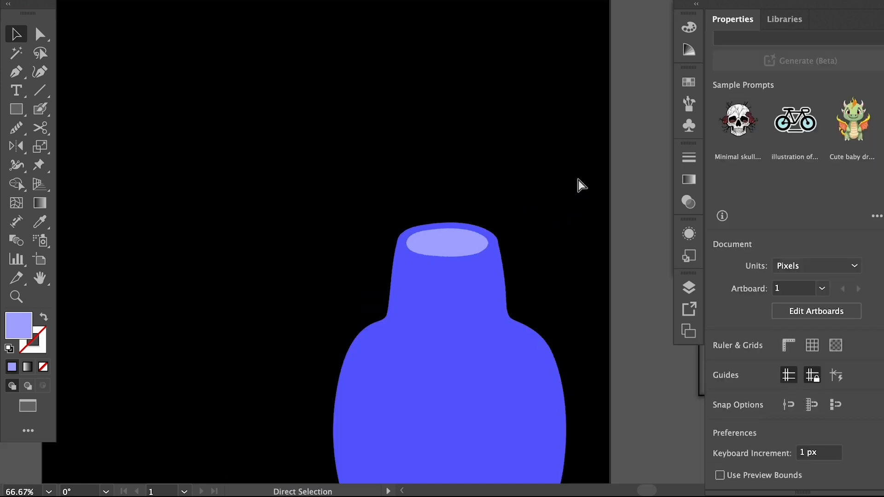
# - Paint a blue-violet two-petal, heart-shaped flower to the upper left of the bottle with the Blob Brush
pyautogui.hotkey('ctrl', '=')
pyautogui.hotkey('ctrl', '=')
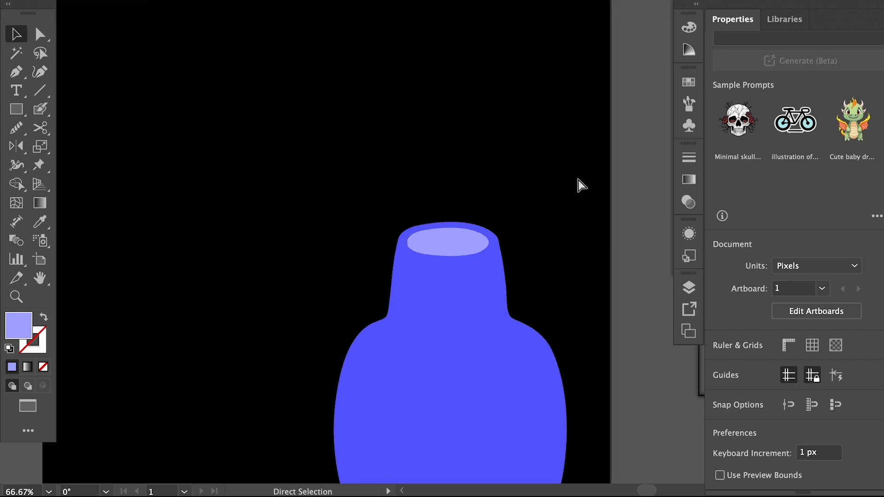
pyautogui.moveTo(40, 109)
pyautogui.mouseDown()
pyautogui.moveTo(96, 117)
pyautogui.moveTo(98, 128)
pyautogui.mouseUp()
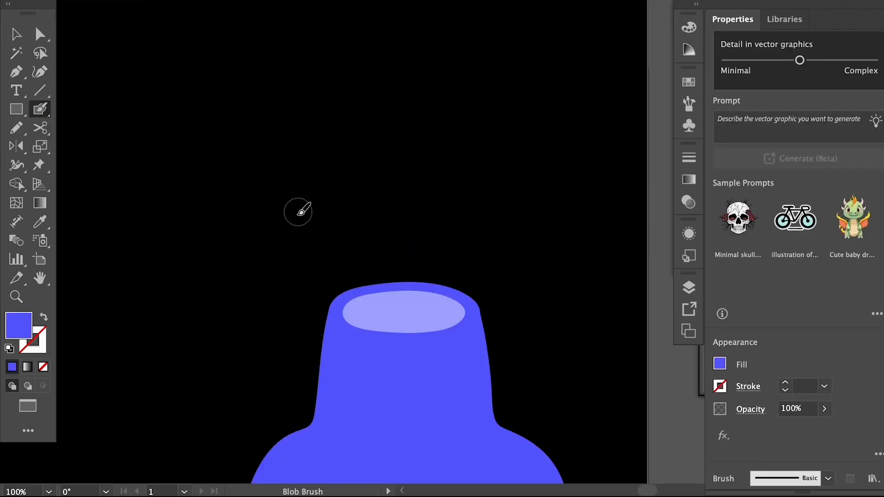
pyautogui.moveTo(311, 203)
pyautogui.mouseDown()
pyautogui.moveTo(274, 203)
pyautogui.moveTo(257, 220)
pyautogui.moveTo(301, 210)
pyautogui.moveTo(289, 219)
pyautogui.moveTo(284, 251)
pyautogui.moveTo(312, 210)
pyautogui.mouseUp()
pyautogui.hotkey('shift', 'x')
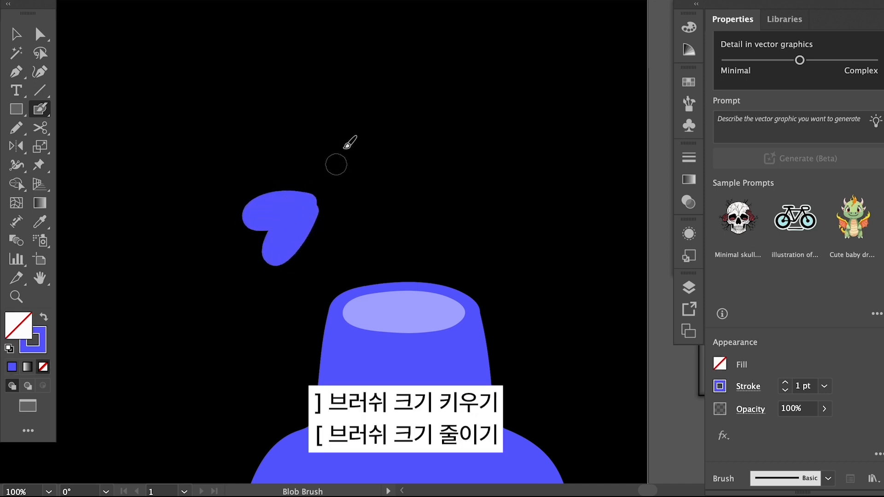
# - Paint four more blue-violet flowers above the bottle: one six-petal, two three-petal and one heart-shaped
pyautogui.press(']')
pyautogui.press(']')
pyautogui.moveTo(322, 69)
pyautogui.mouseDown()
pyautogui.moveTo(332, 110)
pyautogui.moveTo(291, 113)
pyautogui.moveTo(323, 120)
pyautogui.moveTo(309, 131)
pyautogui.moveTo(322, 136)
pyautogui.moveTo(349, 99)
pyautogui.moveTo(363, 102)
pyautogui.moveTo(336, 118)
pyautogui.moveTo(381, 125)
pyautogui.moveTo(340, 125)
pyautogui.mouseUp()
pyautogui.moveTo(344, 89); pyautogui.dragTo(287, 172)
pyautogui.moveTo(367, 142)
pyautogui.mouseDown()
pyautogui.moveTo(372, 105)
pyautogui.moveTo(372, 136)
pyautogui.moveTo(399, 97)
pyautogui.moveTo(374, 142)
pyautogui.moveTo(410, 127)
pyautogui.moveTo(392, 144)
pyautogui.moveTo(371, 144)
pyautogui.moveTo(393, 128)
pyautogui.mouseUp()
pyautogui.press('space')
pyautogui.moveTo(405, 224)
pyautogui.mouseDown()
pyautogui.moveTo(444, 182)
pyautogui.moveTo(421, 223)
pyautogui.moveTo(451, 207)
pyautogui.moveTo(461, 219)
pyautogui.moveTo(410, 230)
pyautogui.mouseUp()
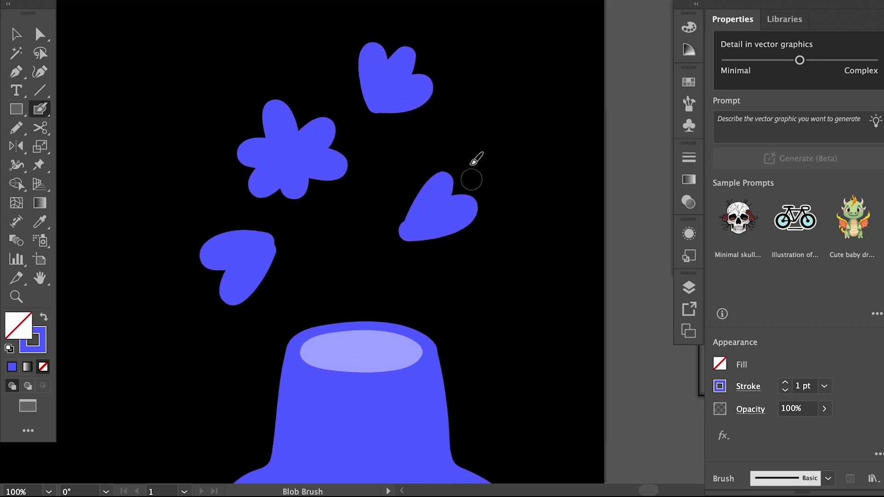
pyautogui.moveTo(271, 65)
pyautogui.mouseDown()
pyautogui.moveTo(269, 122)
pyautogui.moveTo(298, 121)
pyautogui.moveTo(279, 73)
pyautogui.moveTo(297, 115)
pyautogui.moveTo(319, 70)
pyautogui.moveTo(298, 116)
pyautogui.mouseUp()
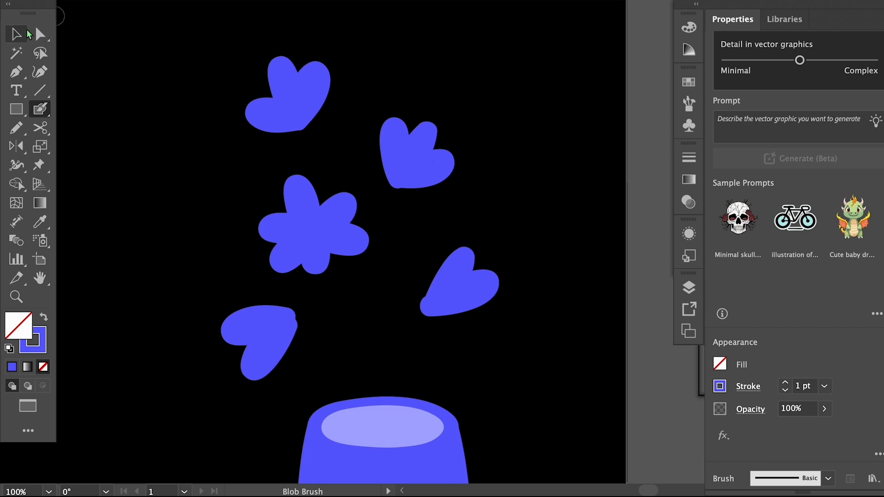
# - Reposition the right heart-shaped flower above the bottle's shoulder and move the six-petal flower down and right toward the neck
pyautogui.press('v')
pyautogui.press('super+minus')
pyautogui.moveTo(322, 225); pyautogui.dragTo(297, 110)
pyautogui.moveTo(302, 192); pyautogui.dragTo(296, 223)
pyautogui.moveTo(427, 165); pyautogui.dragTo(442, 181)
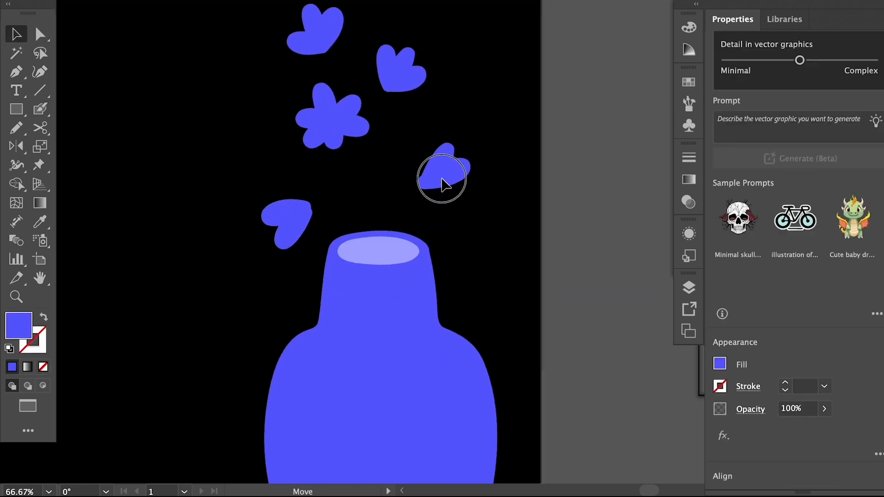
pyautogui.moveTo(480, 141); pyautogui.dragTo(474, 134)
pyautogui.moveTo(436, 180); pyautogui.dragTo(444, 167)
pyautogui.moveTo(347, 110); pyautogui.dragTo(360, 131)
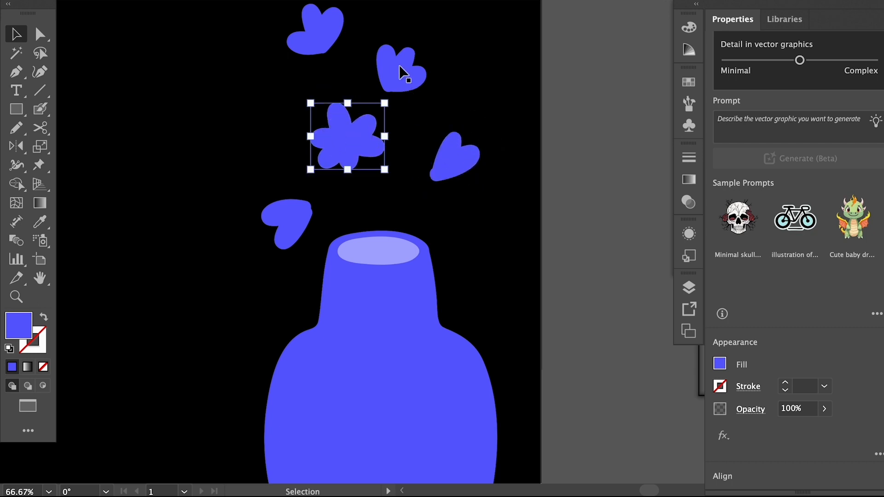
# - Rotate the upper-right three-petal flower upright and move the upper-left one down and left to balance the arrangement
pyautogui.moveTo(398, 69); pyautogui.dragTo(413, 83)
pyautogui.moveTo(311, 92); pyautogui.dragTo(295, 112)
pyautogui.moveTo(306, 65); pyautogui.dragTo(280, 95)
pyautogui.moveTo(387, 118); pyautogui.dragTo(361, 82)
pyautogui.moveTo(409, 59); pyautogui.dragTo(395, 40)
pyautogui.moveTo(374, 85); pyautogui.dragTo(369, 82)
pyautogui.click(440, 111)
pyautogui.moveTo(365, 208); pyautogui.dragTo(371, 180)
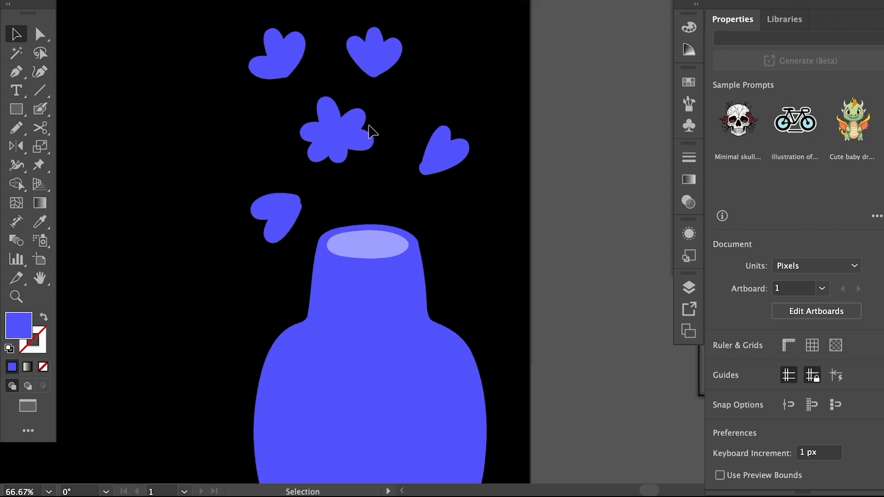
# - Set the fill colour to dark green 097016 with nothing selected
pyautogui.press('super+equal')
pyautogui.hscroll(-3, 372, 132)
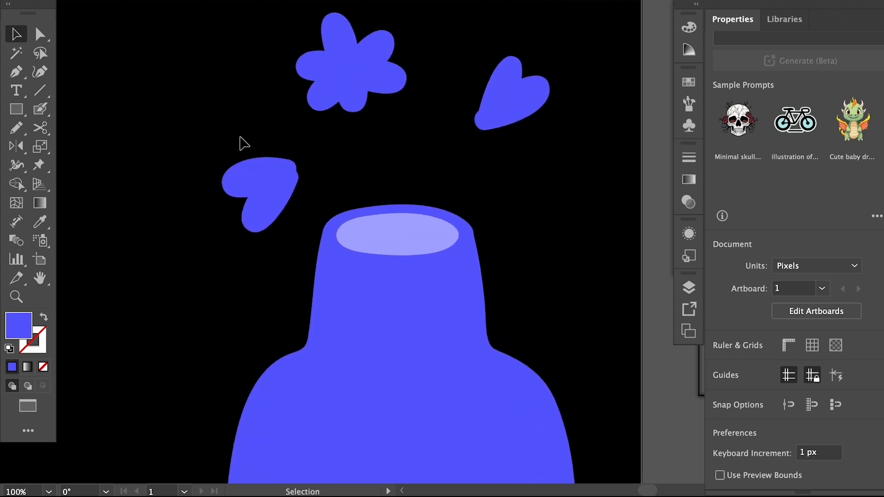
pyautogui.doubleClick(18, 325)
pyautogui.moveTo(651, 203); pyautogui.dragTo(674, 258)
pyautogui.moveTo(603, 221); pyautogui.dragTo(611, 248)
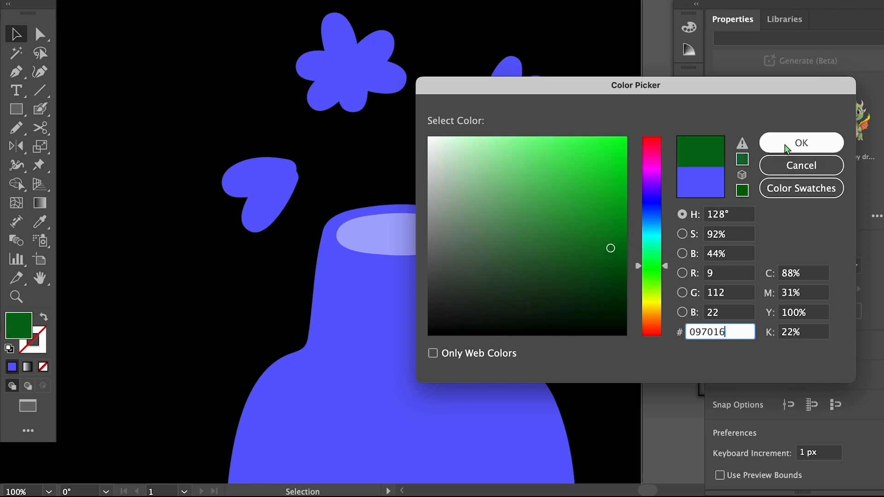
pyautogui.click(801, 143)
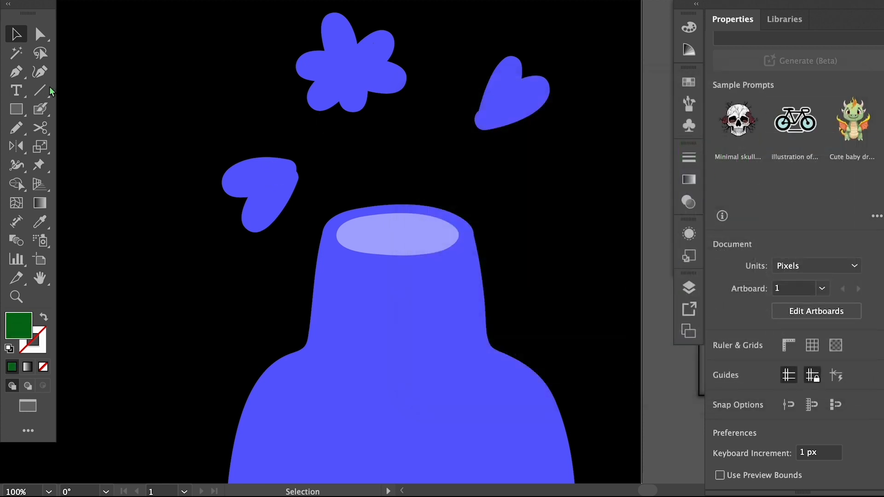
# - Draw a curved stem from the left heart-shaped flower down into the bottle's mouth with the Paintbrush tool
pyautogui.click(40, 108)
pyautogui.click(95, 115)
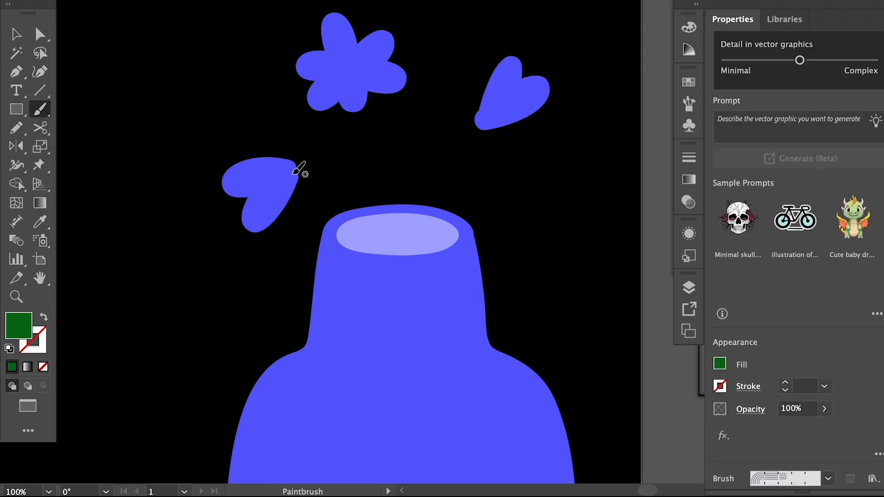
pyautogui.moveTo(293, 174)
pyautogui.mouseDown()
pyautogui.moveTo(339, 164)
pyautogui.moveTo(369, 197)
pyautogui.moveTo(378, 254)
pyautogui.mouseUp()
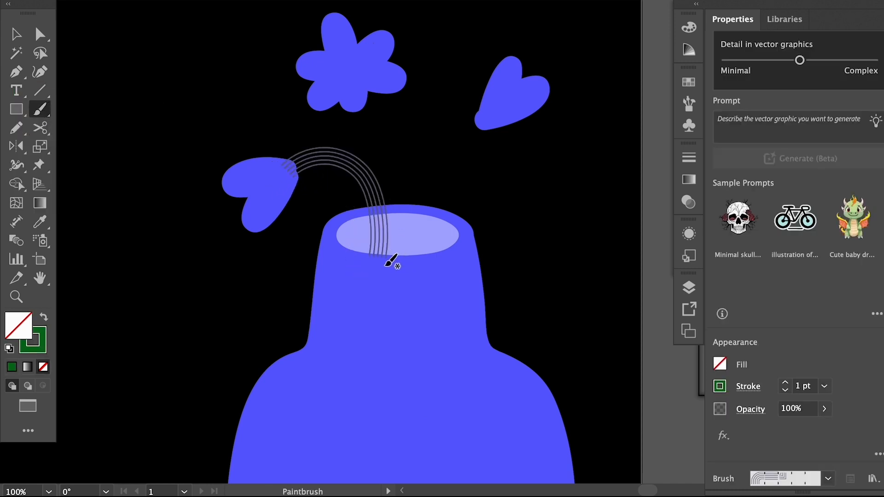
# - Undo the left heart-shaped flower's stem and redraw it as a higher arch ending inside the bottle's mouth
pyautogui.keyDown('ctrl'); pyautogui.click(358, 184); pyautogui.keyUp('ctrl')
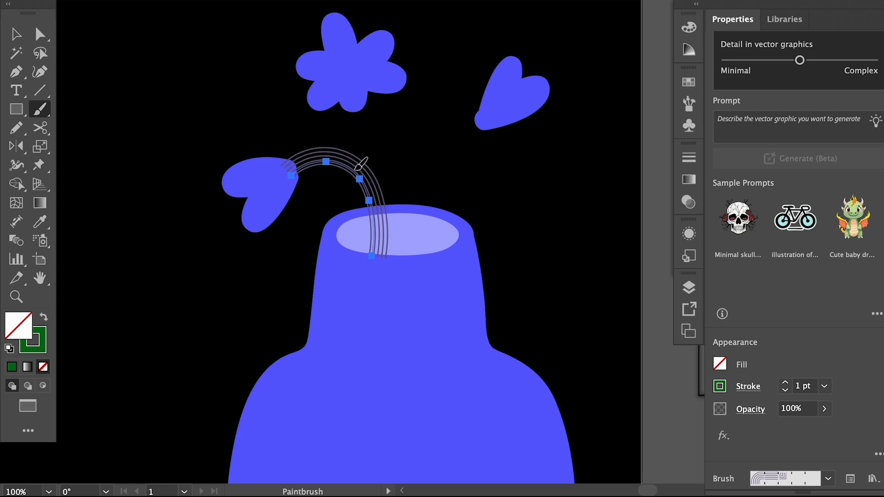
pyautogui.hotkey('ctrl', 'z')
pyautogui.moveTo(281, 168)
pyautogui.mouseDown()
pyautogui.moveTo(337, 157)
pyautogui.moveTo(374, 202)
pyautogui.moveTo(385, 251)
pyautogui.mouseUp()
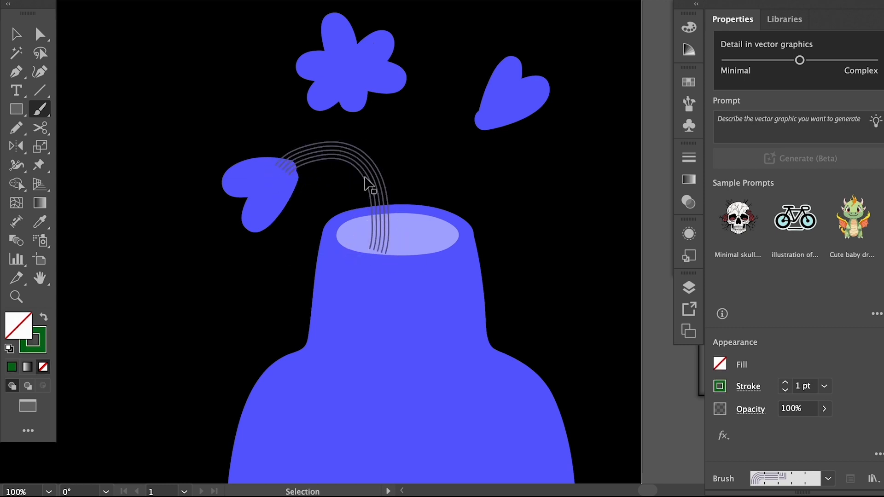
# - Apply the 3 pt. Round brush to the left heart-shaped flower's stem
pyautogui.press('v')
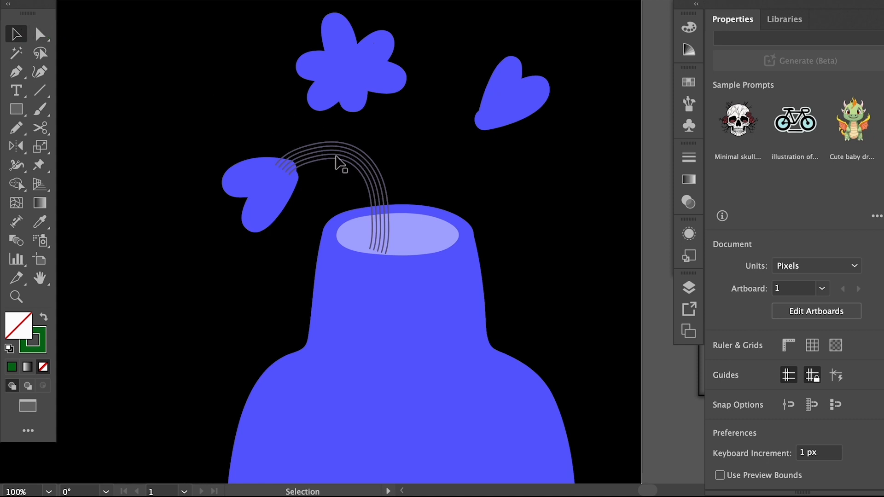
pyautogui.click(350, 156)
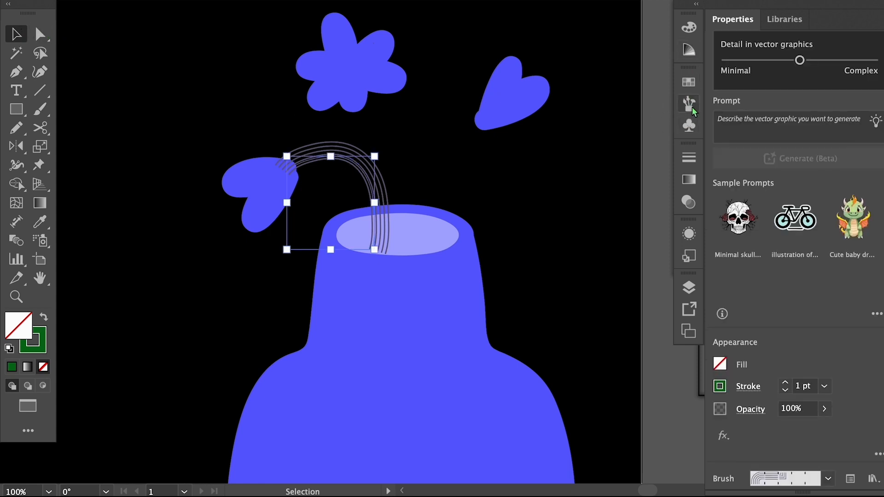
pyautogui.click(689, 104)
pyautogui.click(548, 158)
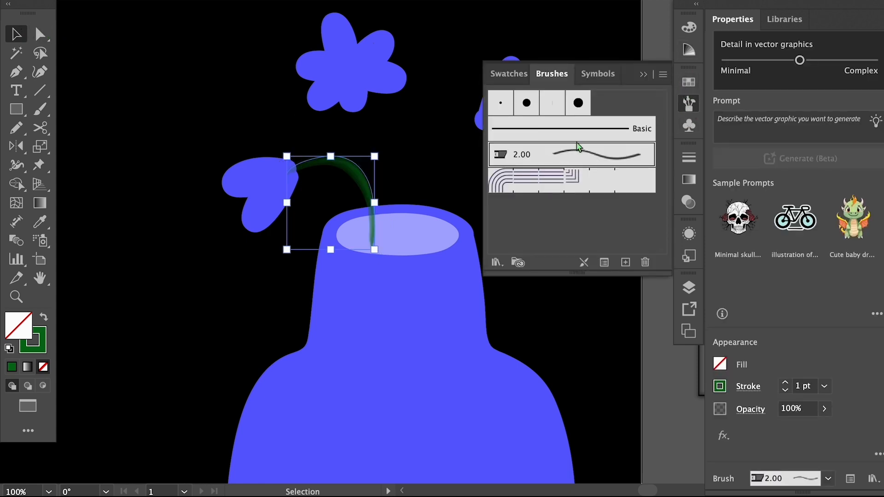
pyautogui.click(562, 132)
pyautogui.click(502, 106)
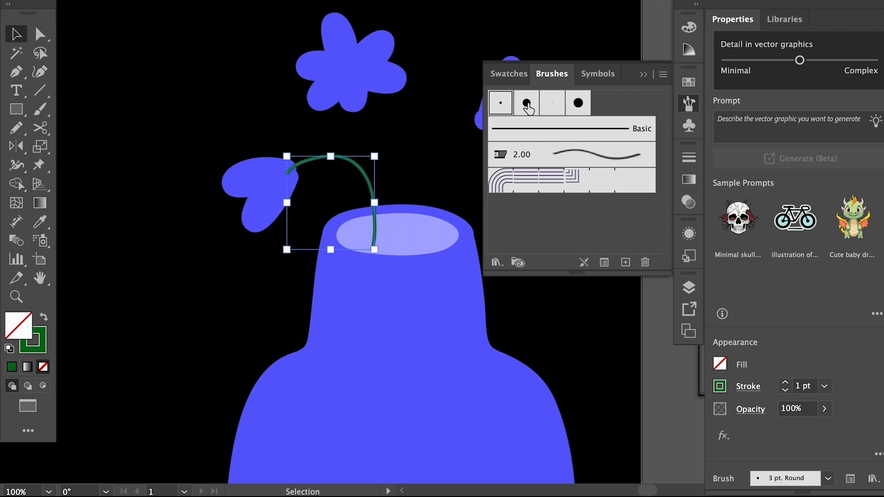
pyautogui.click(644, 75)
pyautogui.click(383, 172)
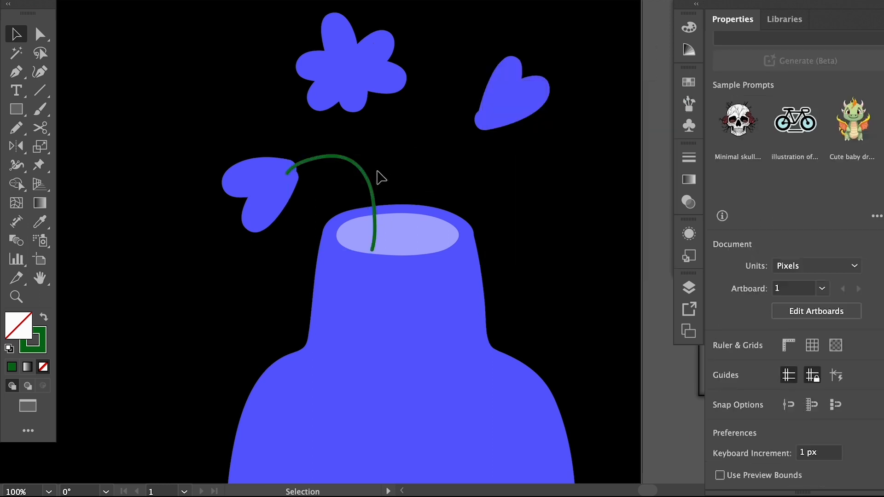
# - Nudge the left heart-shaped flower's stem slightly down and right
pyautogui.moveTo(365, 176); pyautogui.dragTo(379, 197)
pyautogui.click(385, 183)
pyautogui.click(447, 171)
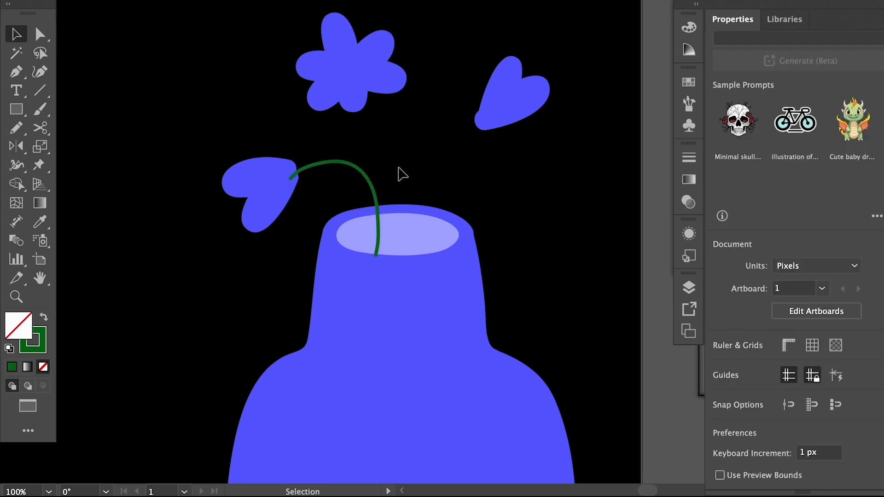
# - Paint long green stems from the six-petal, right heart-shaped and both three-petal flowers down into the bottle with the Paintbrush
pyautogui.press('b')
pyautogui.moveTo(356, 84); pyautogui.dragTo(368, 244)
pyautogui.hotkey('ctrl', 'z')
pyautogui.hotkey('ctrl', '-')
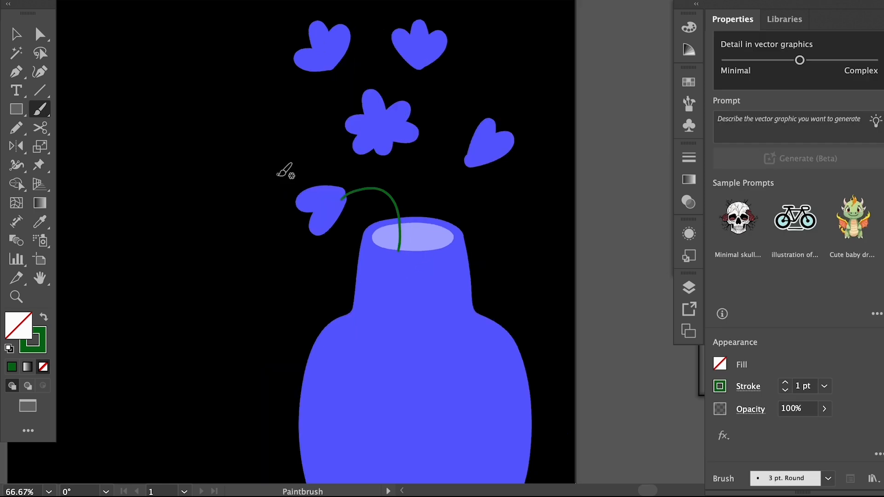
pyautogui.scroll(-3, 443, 237)
pyautogui.moveTo(359, 80)
pyautogui.mouseDown()
pyautogui.moveTo(395, 186)
pyautogui.moveTo(404, 427)
pyautogui.mouseUp()
pyautogui.moveTo(445, 98)
pyautogui.mouseDown()
pyautogui.moveTo(404, 236)
pyautogui.moveTo(390, 422)
pyautogui.mouseUp()
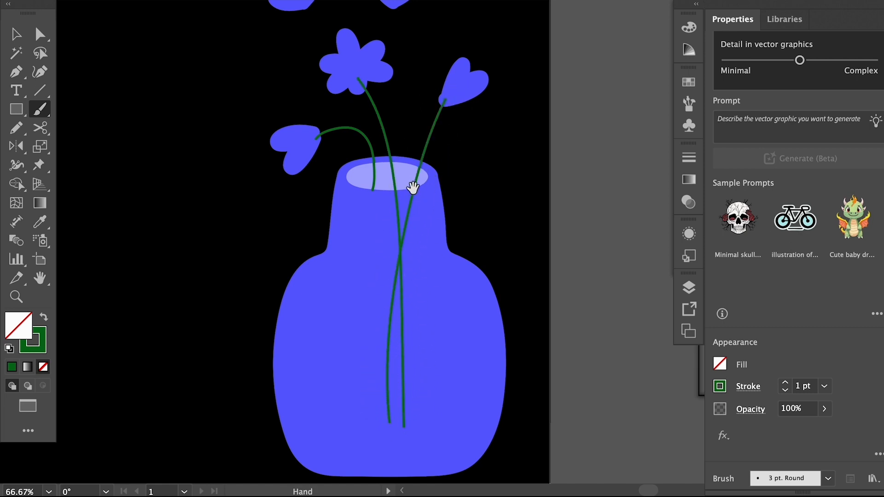
pyautogui.moveTo(414, 194); pyautogui.dragTo(416, 226)
pyautogui.moveTo(397, 29)
pyautogui.mouseDown()
pyautogui.moveTo(414, 239)
pyautogui.moveTo(409, 464)
pyautogui.mouseUp()
pyautogui.moveTo(306, 36)
pyautogui.mouseDown()
pyautogui.moveTo(354, 70)
pyautogui.moveTo(403, 189)
pyautogui.moveTo(412, 313)
pyautogui.moveTo(394, 457)
pyautogui.mouseUp()
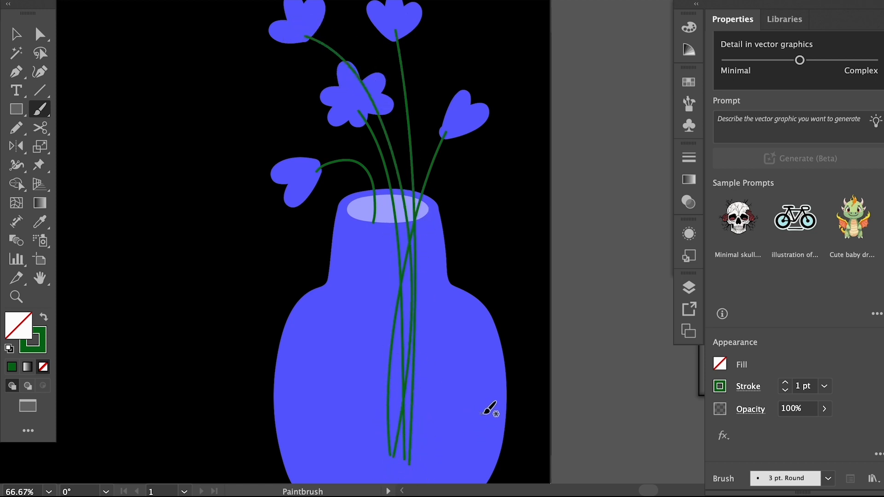
# - Delete the left heart-shaped flower's short stem and paint a longer curved one reaching into the bottle's lower body
pyautogui.keyDown('super'); pyautogui.click(373, 215); pyautogui.keyUp('super')
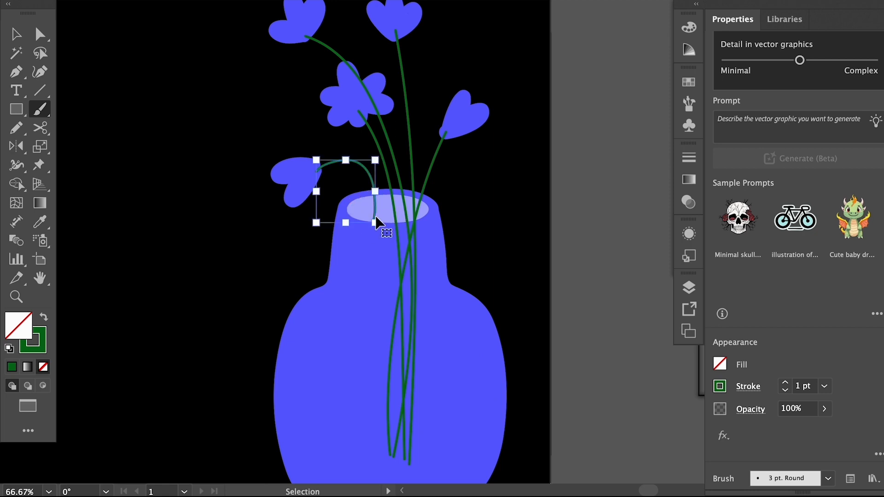
pyautogui.press('Delete')
pyautogui.moveTo(316, 171)
pyautogui.mouseDown()
pyautogui.moveTo(360, 190)
pyautogui.moveTo(375, 278)
pyautogui.moveTo(355, 455)
pyautogui.mouseUp()
# - Bring all five flowers to the front of the green stems
pyautogui.moveTo(408, 345)
pyautogui.mouseDown()
pyautogui.moveTo(408, 272)
pyautogui.moveTo(387, 330)
pyautogui.mouseUp()
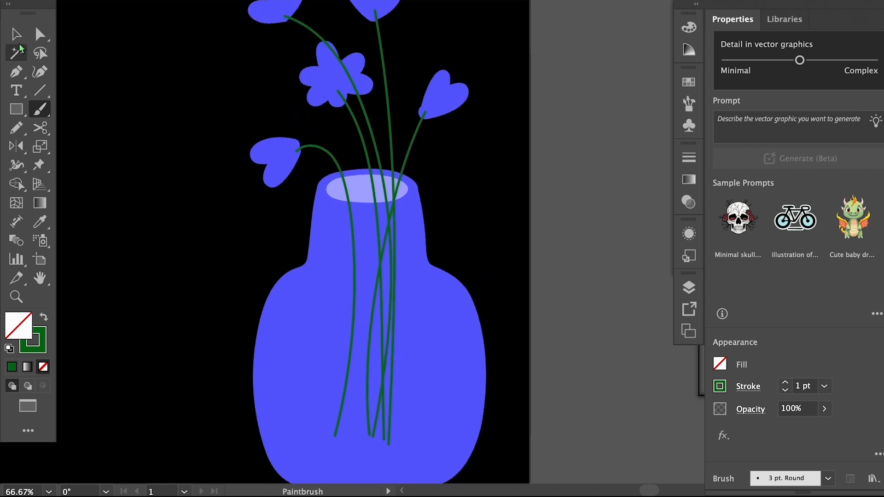
pyautogui.press('v')
pyautogui.moveTo(203, 130); pyautogui.dragTo(183, 210)
pyautogui.click(269, 94)
pyautogui.keyDown('shift'); pyautogui.click(369, 93); pyautogui.keyUp('shift')
pyautogui.keyDown('shift'); pyautogui.click(430, 199); pyautogui.keyUp('shift')
pyautogui.keyDown('shift'); pyautogui.click(316, 203); pyautogui.keyUp('shift')
pyautogui.keyDown('shift'); pyautogui.click(266, 254); pyautogui.keyUp('shift')
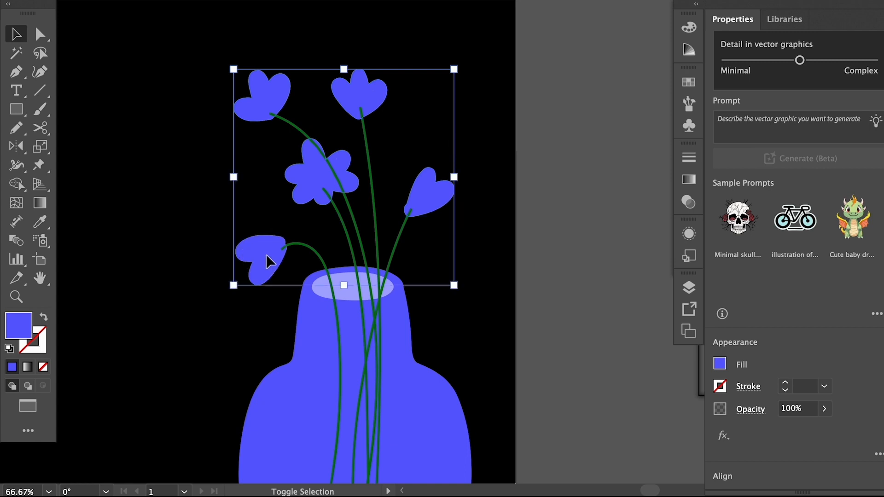
pyautogui.rightClick(266, 254)
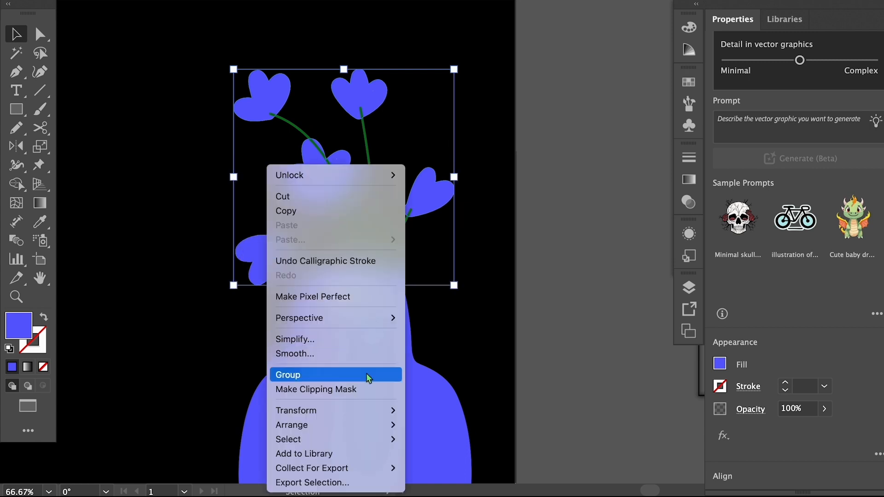
pyautogui.moveTo(381, 425)
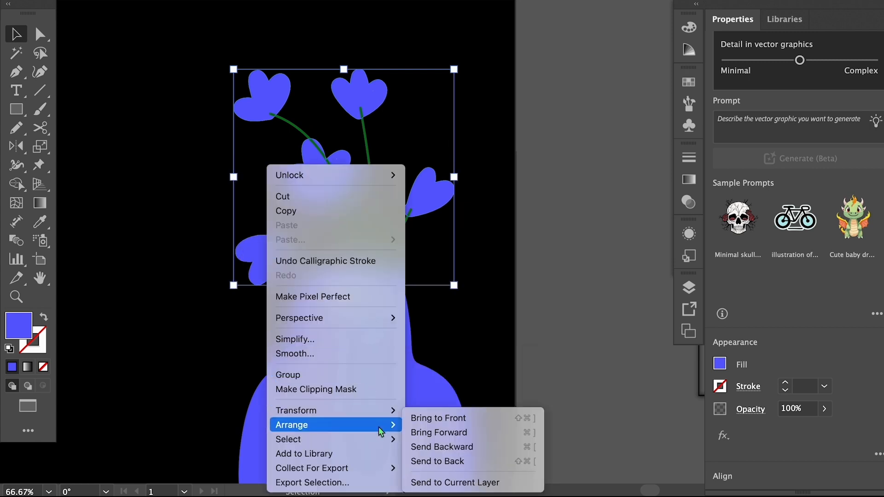
pyautogui.click(430, 419)
pyautogui.click(489, 346)
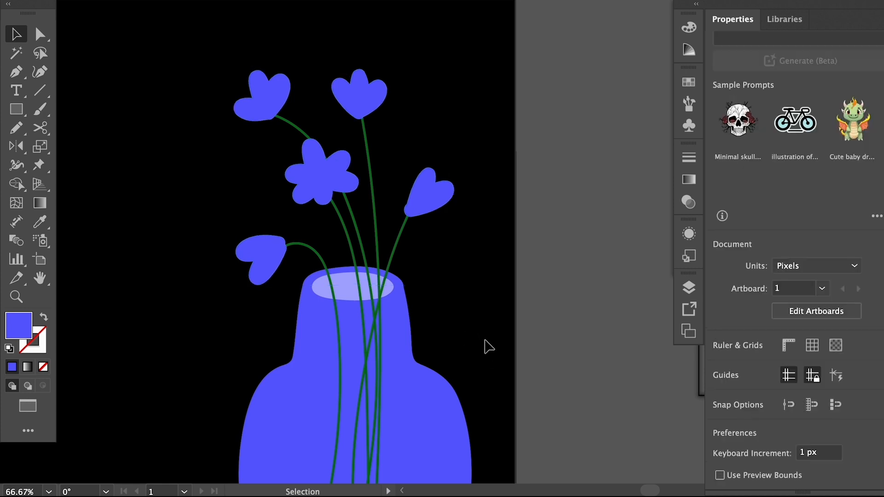
# - Rotate the upper-left three-petal flower counterclockwise to follow its stem and slightly adjust the other three-petal flower's position
pyautogui.click(267, 99)
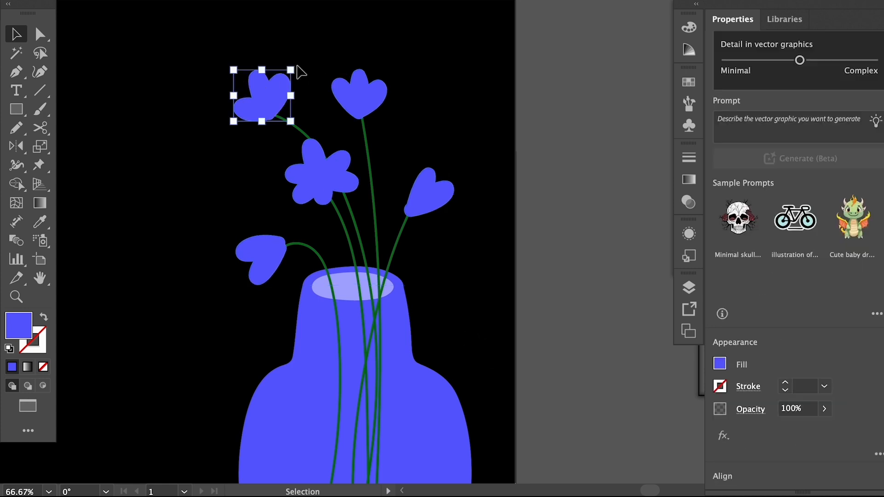
pyautogui.moveTo(299, 66); pyautogui.dragTo(276, 53)
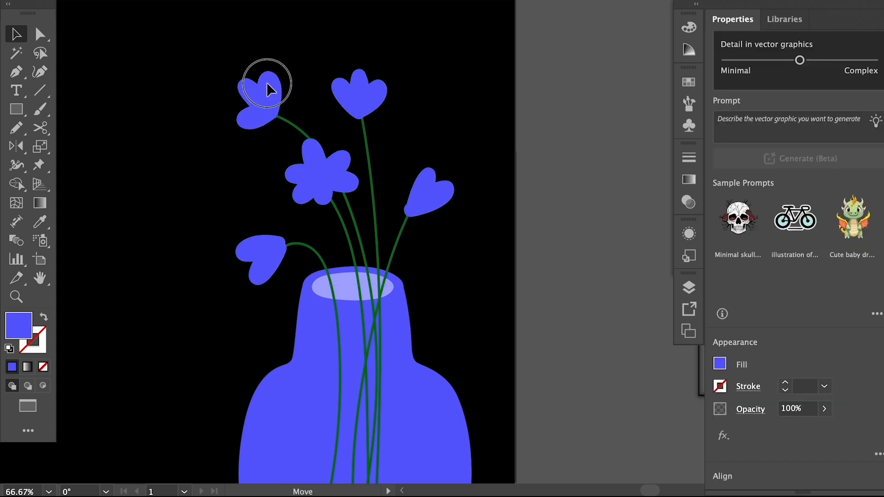
pyautogui.moveTo(358, 96); pyautogui.dragTo(368, 108)
# - Redraw the left edge of the right heart-shaped flower near its stem with the Pencil tool
pyautogui.click(418, 208)
pyautogui.hotkey('ctrl', '=')
pyautogui.hotkey('ctrl', '=')
pyautogui.hotkey('ctrl', '=')
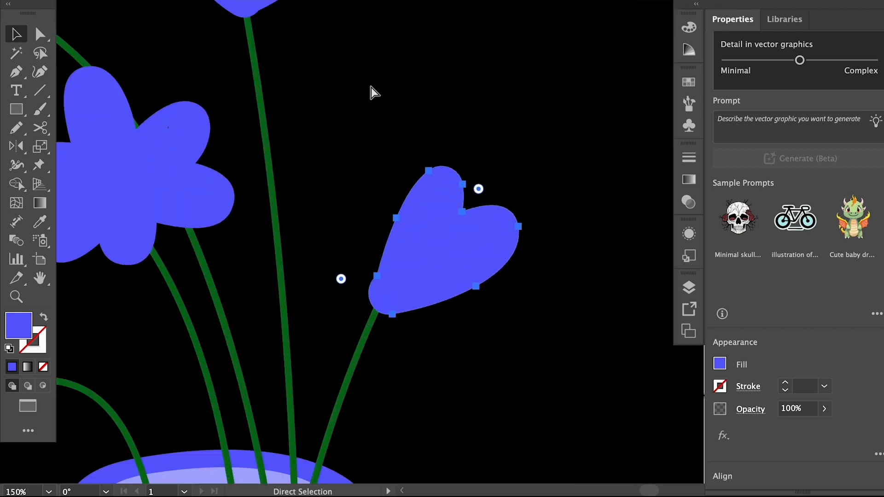
pyautogui.moveTo(294, 218); pyautogui.dragTo(284, 200)
pyautogui.press('n')
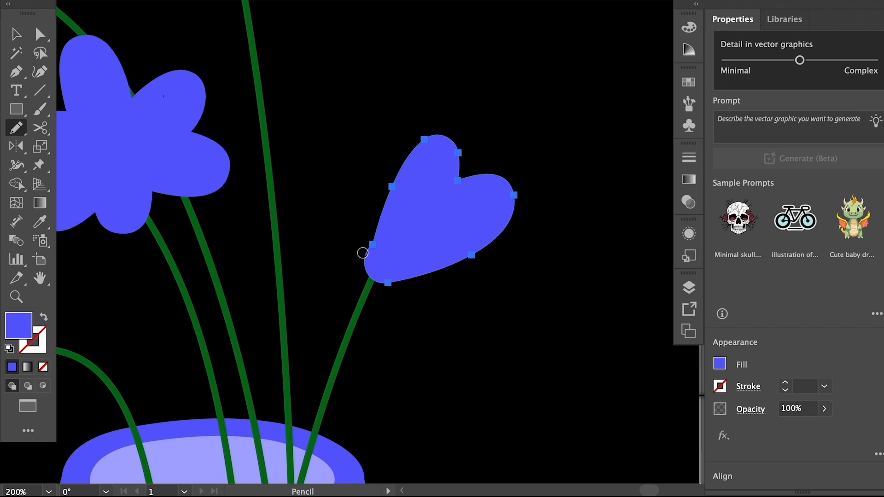
pyautogui.moveTo(382, 212); pyautogui.dragTo(365, 260)
pyautogui.moveTo(387, 204); pyautogui.dragTo(372, 262)
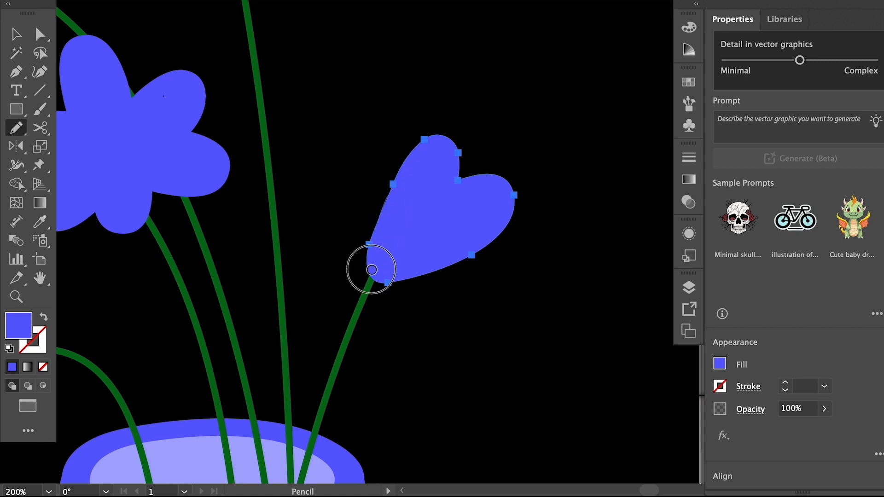
# - Smooth the right heart-shaped flower's left edge and lower tip with the Smooth tool
pyautogui.click(18, 131)
pyautogui.click(92, 165)
pyautogui.moveTo(365, 213)
pyautogui.mouseDown()
pyautogui.moveTo(374, 243)
pyautogui.moveTo(368, 274)
pyautogui.moveTo(387, 278)
pyautogui.mouseUp()
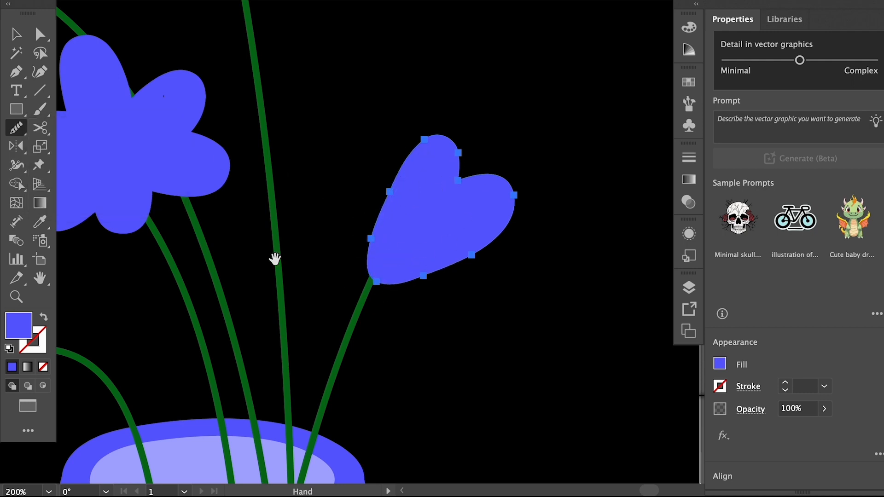
# - Smooth the left heart-shaped flower's edge where it meets the stem, and deselect it
pyautogui.moveTo(275, 255); pyautogui.dragTo(349, 242)
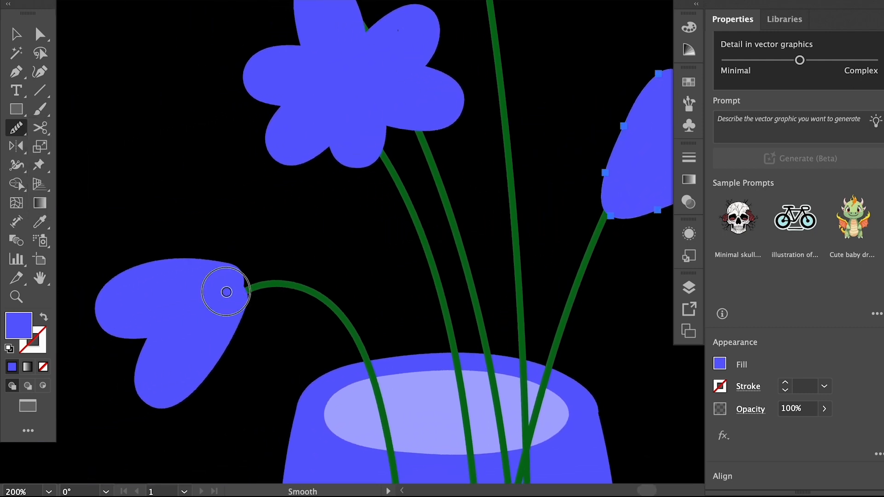
pyautogui.moveTo(220, 297)
pyautogui.mouseDown()
pyautogui.moveTo(253, 292)
pyautogui.moveTo(239, 264)
pyautogui.mouseUp()
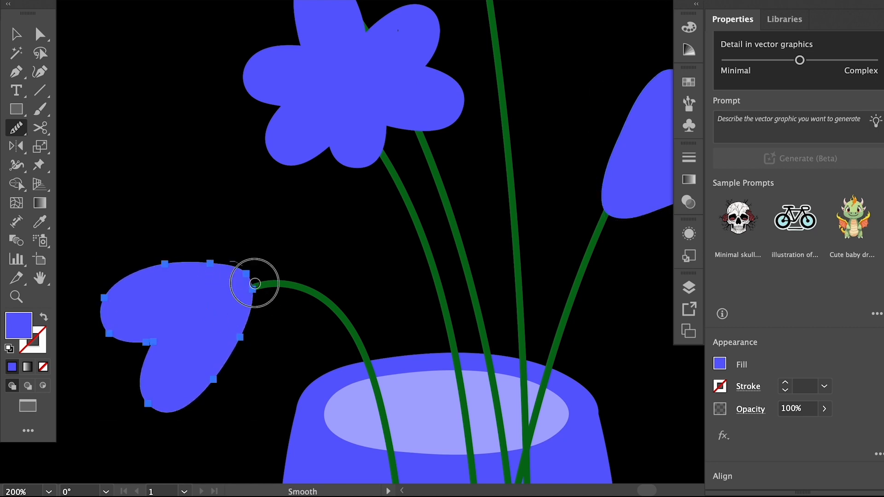
pyautogui.keyDown('ctrl'); pyautogui.click(299, 253); pyautogui.keyUp('ctrl')
# - Paint a wide, flat oval line with a gap at its top across the bottle's body, using the mouth's light violet
pyautogui.hotkey('ctrl', '-')
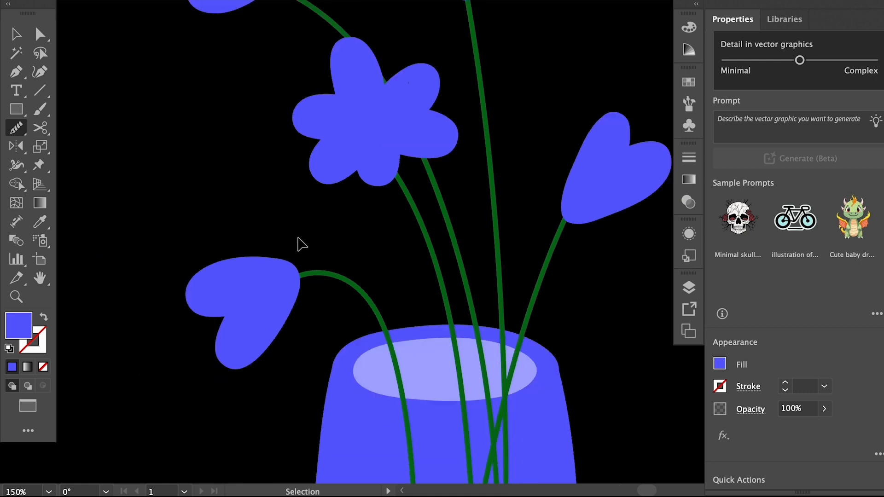
pyautogui.hotkey('ctrl', '-')
pyautogui.hotkey('ctrl', '-')
pyautogui.moveTo(411, 266); pyautogui.dragTo(335, 157)
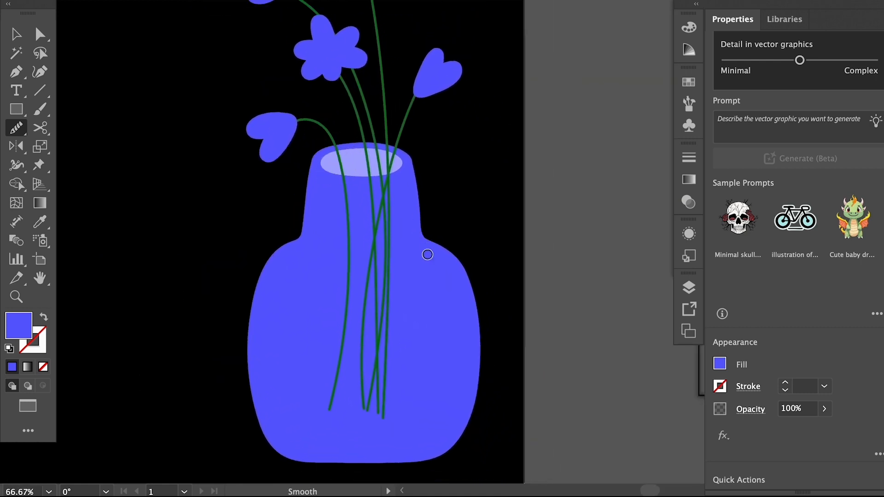
pyautogui.keyDown('ctrl'); pyautogui.click(333, 160); pyautogui.keyUp('ctrl')
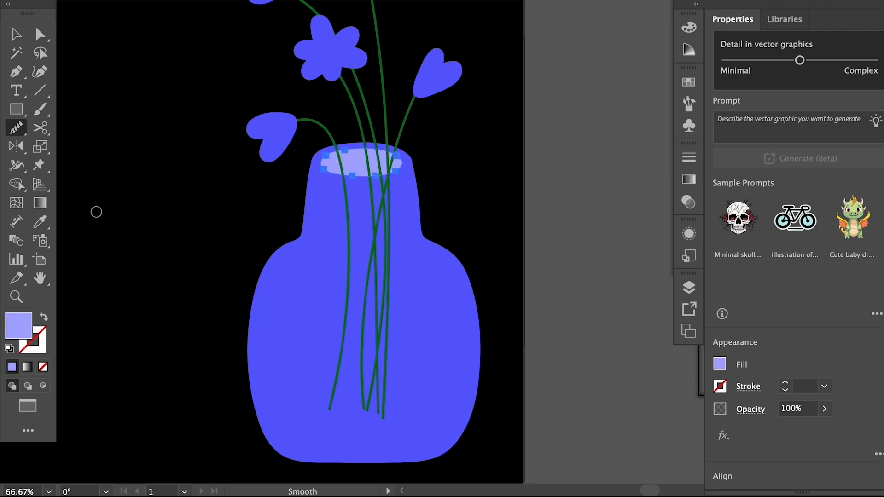
pyautogui.moveTo(41, 109); pyautogui.dragTo(69, 111)
pyautogui.hotkey('ctrl', '+')
pyautogui.hotkey('ctrl', '+')
pyautogui.moveTo(356, 233); pyautogui.dragTo(302, 210)
pyautogui.moveTo(339, 308); pyautogui.dragTo(341, 71)
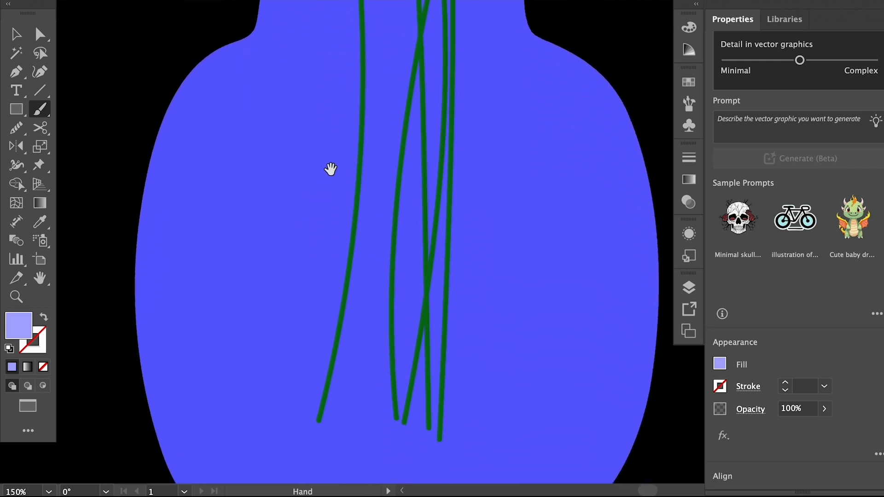
pyautogui.moveTo(249, 206)
pyautogui.mouseDown()
pyautogui.moveTo(155, 249)
pyautogui.moveTo(156, 272)
pyautogui.moveTo(221, 293)
pyautogui.moveTo(459, 307)
pyautogui.moveTo(598, 292)
pyautogui.moveTo(643, 271)
pyautogui.moveTo(643, 238)
pyautogui.moveTo(579, 197)
pyautogui.moveTo(459, 178)
pyautogui.mouseUp()
# - Lower the anchor points along the upper-right part of the oval line with the Direct Selection tool
pyautogui.press('a')
pyautogui.click(461, 178)
pyautogui.keyDown('shift'); pyautogui.click(615, 214); pyautogui.keyUp('shift')
pyautogui.keyDown('shift'); pyautogui.click(639, 232); pyautogui.keyUp('shift')
pyautogui.moveTo(615, 213); pyautogui.dragTo(618, 226)
# - Smooth the oval line's rounded ends and bottom edge with the Smooth tool
pyautogui.click(16, 128)
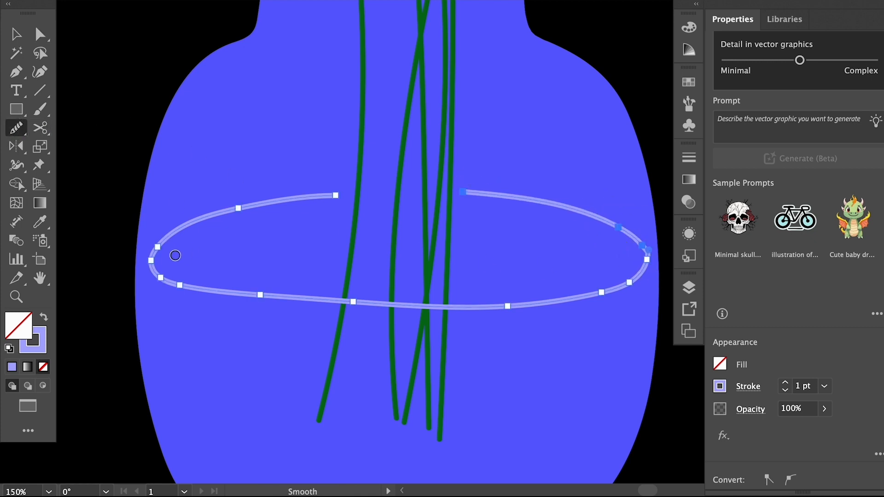
pyautogui.moveTo(162, 259)
pyautogui.mouseDown()
pyautogui.moveTo(206, 218)
pyautogui.moveTo(253, 287)
pyautogui.moveTo(234, 294)
pyautogui.moveTo(186, 281)
pyautogui.moveTo(352, 305)
pyautogui.moveTo(248, 300)
pyautogui.moveTo(457, 316)
pyautogui.moveTo(262, 303)
pyautogui.mouseUp()
pyautogui.moveTo(465, 310)
pyautogui.mouseDown()
pyautogui.moveTo(251, 294)
pyautogui.moveTo(460, 304)
pyautogui.moveTo(435, 311)
pyautogui.moveTo(629, 256)
pyautogui.moveTo(609, 227)
pyautogui.moveTo(643, 261)
pyautogui.moveTo(640, 276)
pyautogui.moveTo(639, 237)
pyautogui.mouseUp()
pyautogui.moveTo(633, 278)
pyautogui.mouseDown()
pyautogui.moveTo(637, 242)
pyautogui.moveTo(578, 299)
pyautogui.moveTo(601, 222)
pyautogui.moveTo(628, 236)
pyautogui.moveTo(547, 206)
pyautogui.moveTo(654, 257)
pyautogui.moveTo(637, 275)
pyautogui.mouseUp()
pyautogui.moveTo(432, 303); pyautogui.dragTo(389, 304)
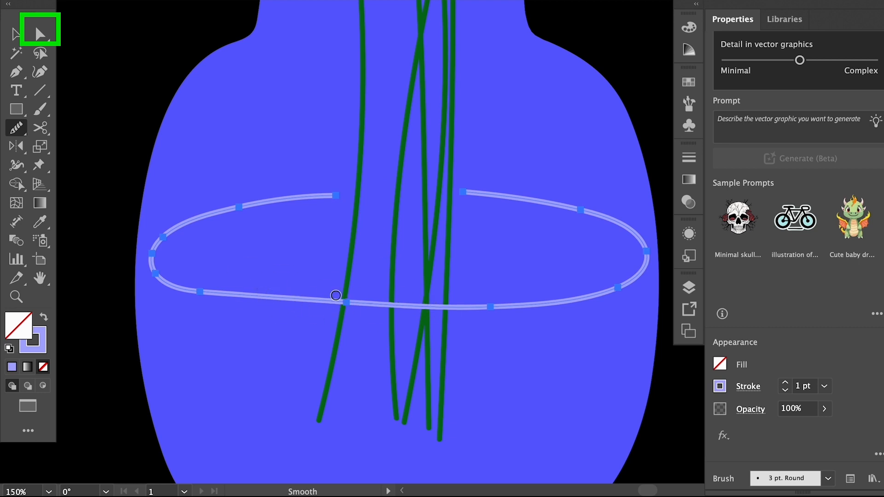
pyautogui.moveTo(181, 281)
pyautogui.mouseDown()
pyautogui.moveTo(341, 311)
pyautogui.moveTo(220, 297)
pyautogui.moveTo(308, 298)
pyautogui.mouseUp()
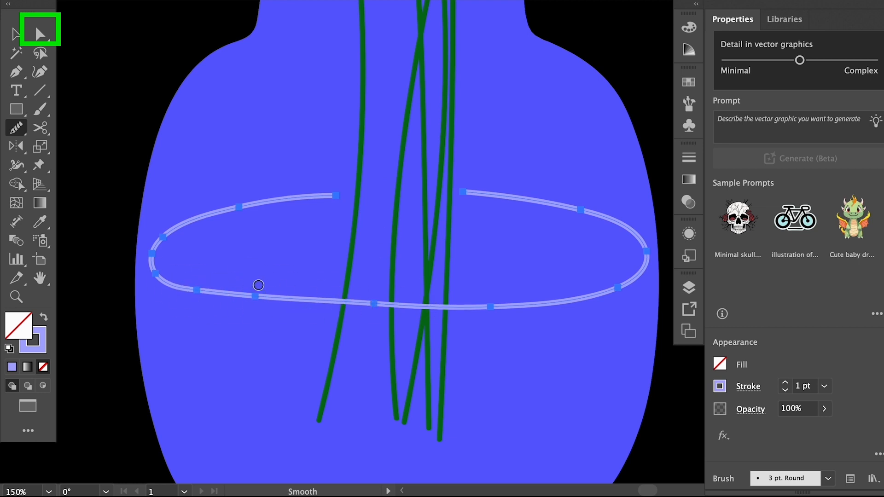
# - Move the anchor points along the oval line's bottom edge slightly down to even out its curve
pyautogui.press('a')
pyautogui.click(219, 292)
pyautogui.click(373, 303)
pyautogui.moveTo(372, 303); pyautogui.dragTo(373, 311)
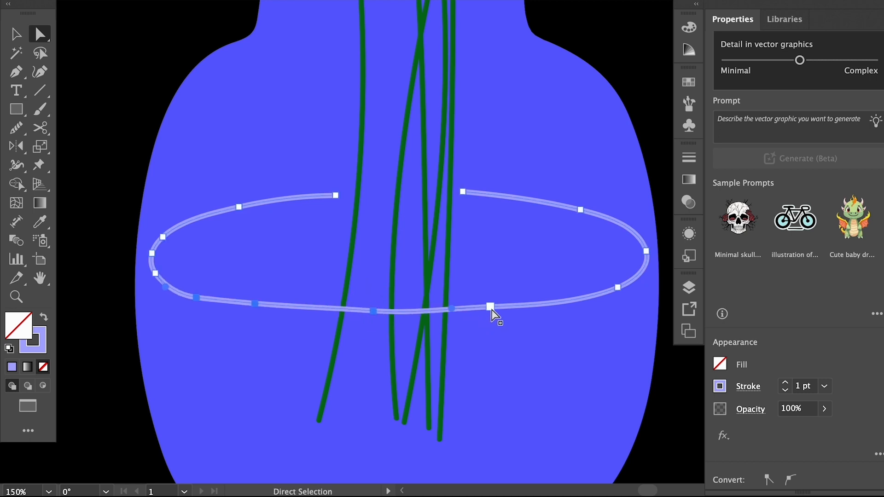
pyautogui.moveTo(491, 309); pyautogui.dragTo(491, 315)
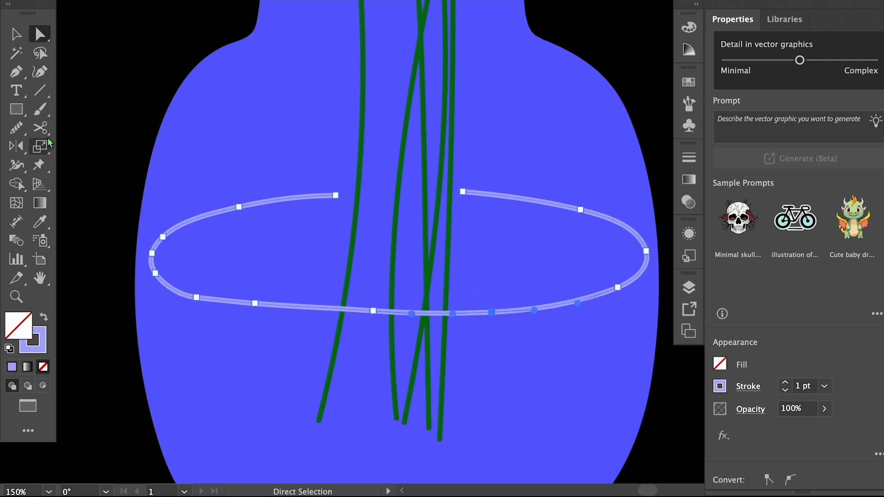
# - Smooth the oval line's lower-left curve and bottom edge into one continuous arc, selecting its lower-left anchor point between passes
pyautogui.click(16, 127)
pyautogui.moveTo(159, 273); pyautogui.dragTo(182, 301)
pyautogui.moveTo(293, 307)
pyautogui.mouseDown()
pyautogui.moveTo(247, 300)
pyautogui.moveTo(444, 320)
pyautogui.moveTo(346, 311)
pyautogui.moveTo(545, 306)
pyautogui.moveTo(620, 289)
pyautogui.moveTo(570, 309)
pyautogui.moveTo(201, 300)
pyautogui.moveTo(351, 311)
pyautogui.moveTo(242, 302)
pyautogui.moveTo(279, 316)
pyautogui.mouseUp()
pyautogui.press('a')
pyautogui.click(206, 303)
pyautogui.click(18, 129)
pyautogui.moveTo(175, 295); pyautogui.dragTo(211, 289)
pyautogui.moveTo(293, 315)
pyautogui.mouseDown()
pyautogui.moveTo(218, 304)
pyautogui.moveTo(389, 316)
pyautogui.moveTo(317, 316)
pyautogui.moveTo(562, 316)
pyautogui.mouseUp()
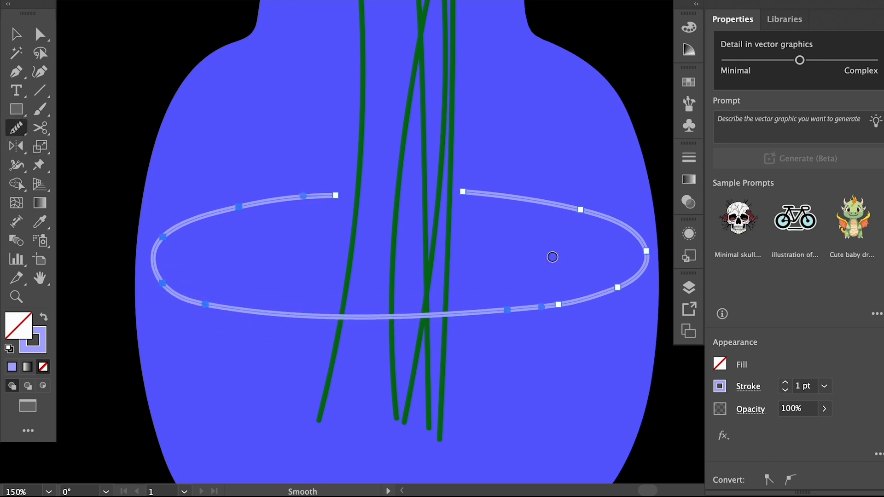
# - Move the oval water line slightly higher inside the bottle
pyautogui.hotkey('ctrl', '-')
pyautogui.keyDown('ctrl'); pyautogui.click(269, 251); pyautogui.keyUp('ctrl')
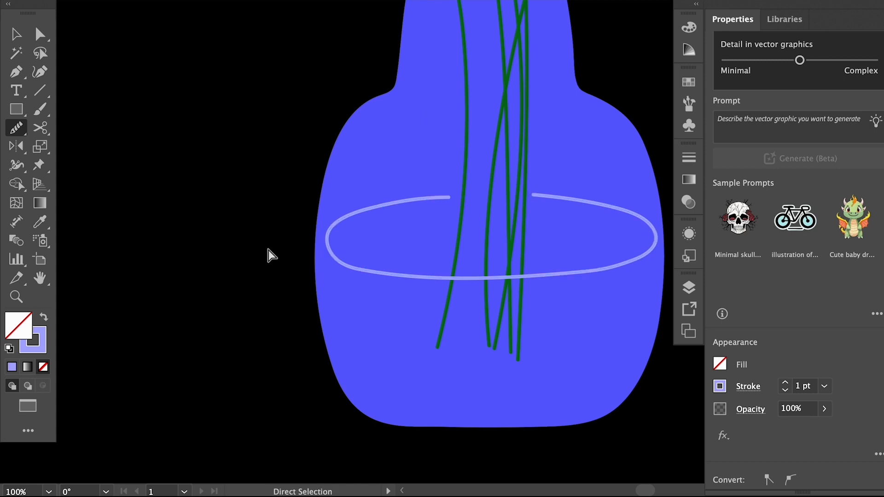
pyautogui.hotkey('ctrl', '-')
pyautogui.moveTo(400, 262); pyautogui.dragTo(312, 312)
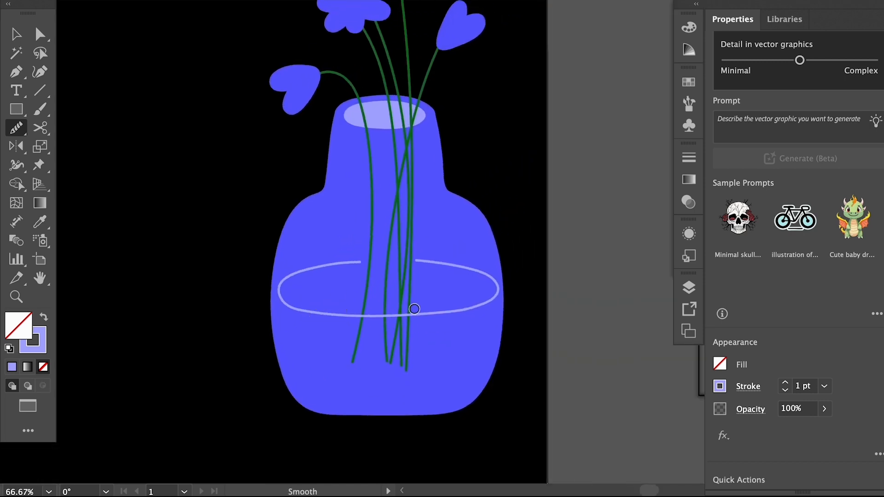
pyautogui.press('v')
pyautogui.moveTo(458, 315); pyautogui.dragTo(460, 299)
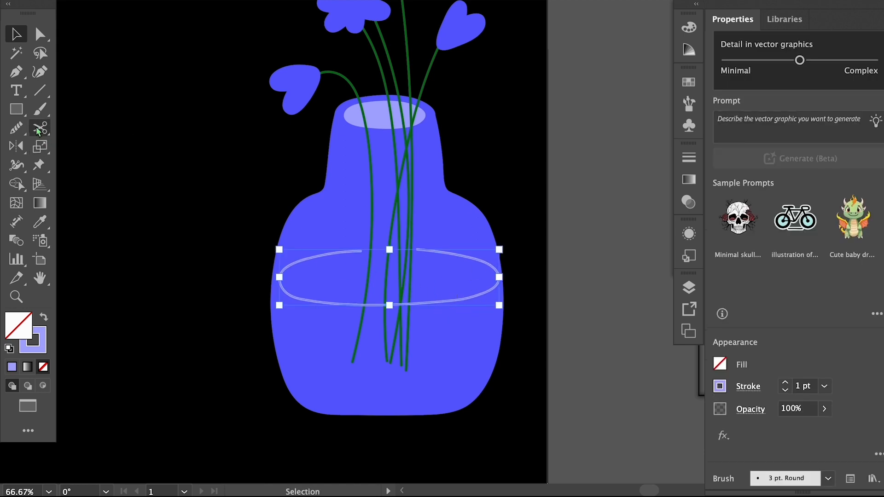
pyautogui.click(44, 115)
pyautogui.moveTo(365, 268)
pyautogui.mouseDown()
pyautogui.moveTo(347, 270)
pyautogui.moveTo(395, 277)
pyautogui.moveTo(418, 268)
pyautogui.mouseUp()
pyautogui.click(375, 267)
pyautogui.press('super+z')
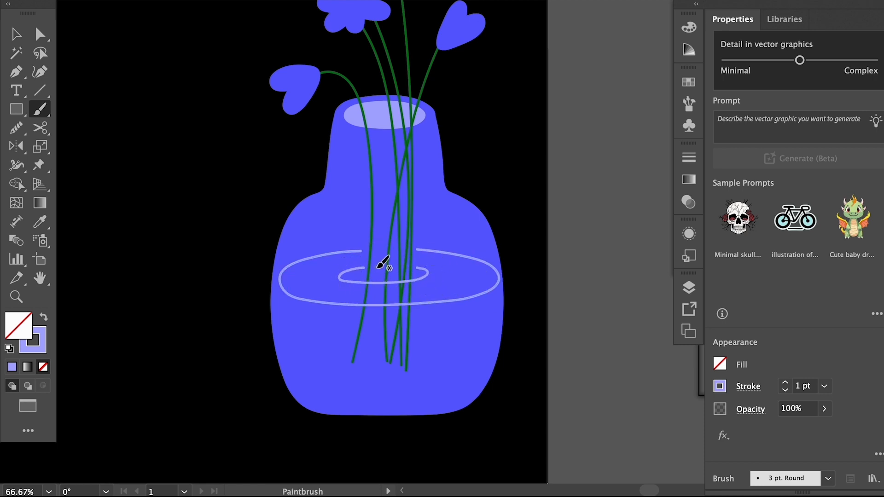
pyautogui.keyDown('super'); pyautogui.click(426, 274); pyautogui.keyUp('super')
pyautogui.press('Delete')
# - Draw a small flat ellipse inside the oval water line and apply the 3 pt. Round brush to its outline
pyautogui.moveTo(20, 111); pyautogui.dragTo(54, 147)
pyautogui.moveTo(341, 268); pyautogui.dragTo(421, 284)
pyautogui.press('v')
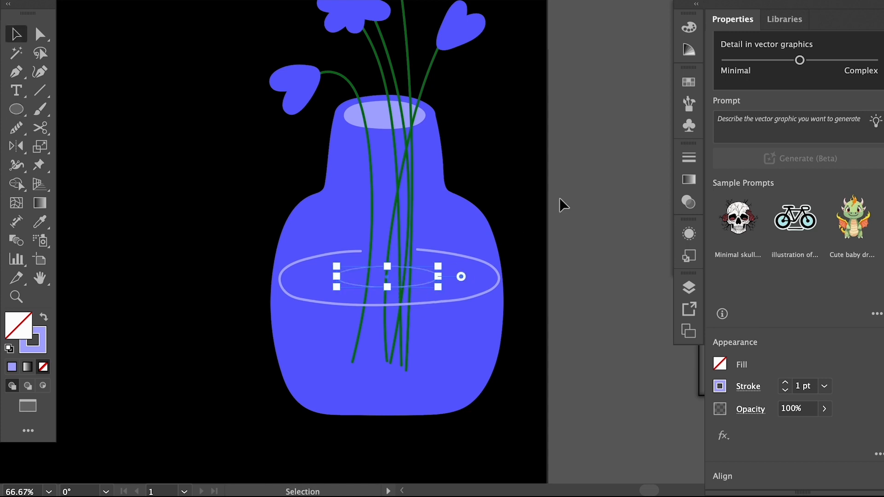
pyautogui.click(689, 104)
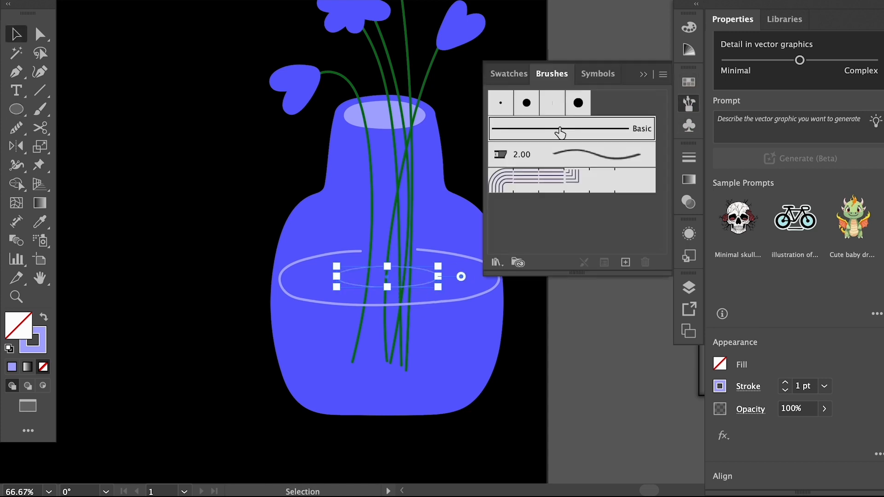
pyautogui.click(506, 108)
pyautogui.click(537, 343)
pyautogui.moveTo(428, 286); pyautogui.dragTo(428, 279)
pyautogui.hotkey('ctrl', '=')
pyautogui.hotkey('ctrl', '=')
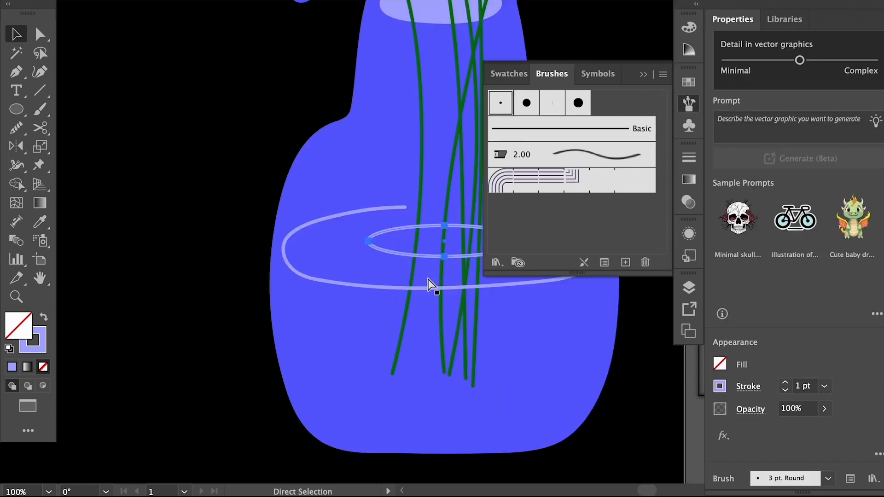
pyautogui.click(646, 76)
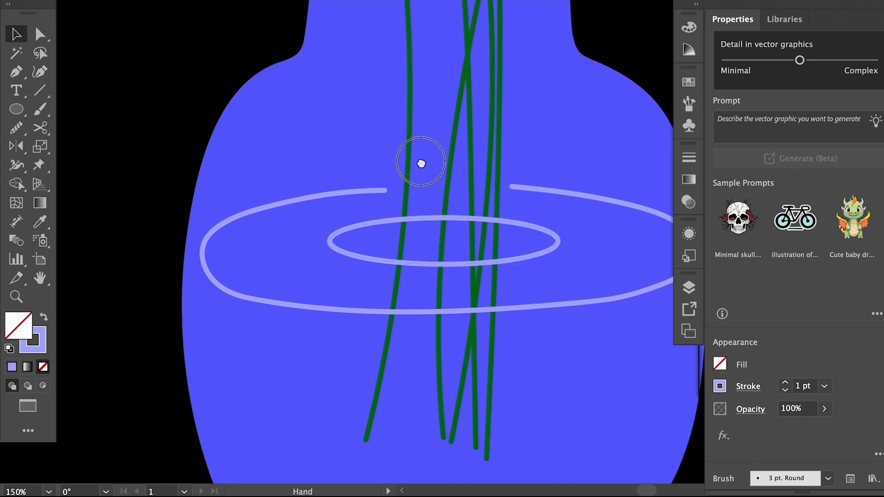
pyautogui.moveTo(428, 171); pyautogui.dragTo(366, 157)
pyautogui.moveTo(40, 128)
pyautogui.mouseDown()
pyautogui.moveTo(78, 144)
pyautogui.moveTo(105, 130)
pyautogui.mouseUp()
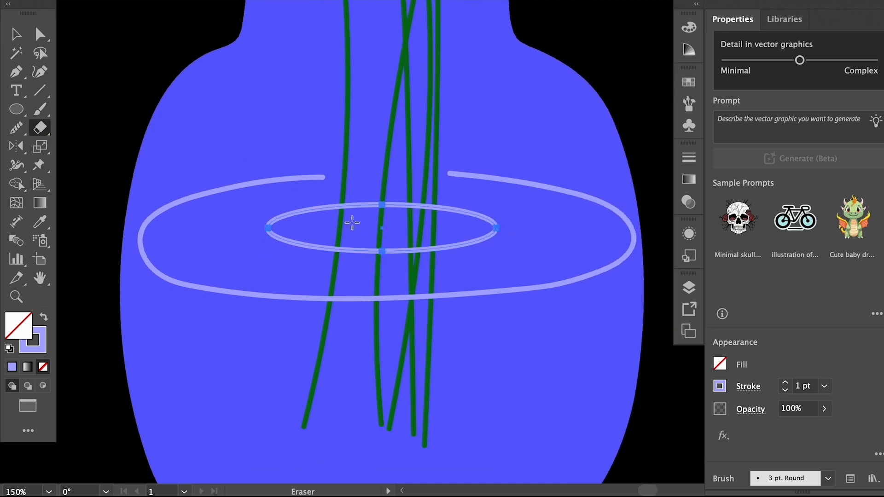
pyautogui.moveTo(336, 210); pyautogui.dragTo(399, 197)
pyautogui.press('super+z')
# - Cut the inner ellipse with Scissors on both sides of the leftmost stem and delete the short segment crossing it
pyautogui.moveTo(46, 128); pyautogui.dragTo(93, 147)
pyautogui.click(329, 207)
pyautogui.click(354, 206)
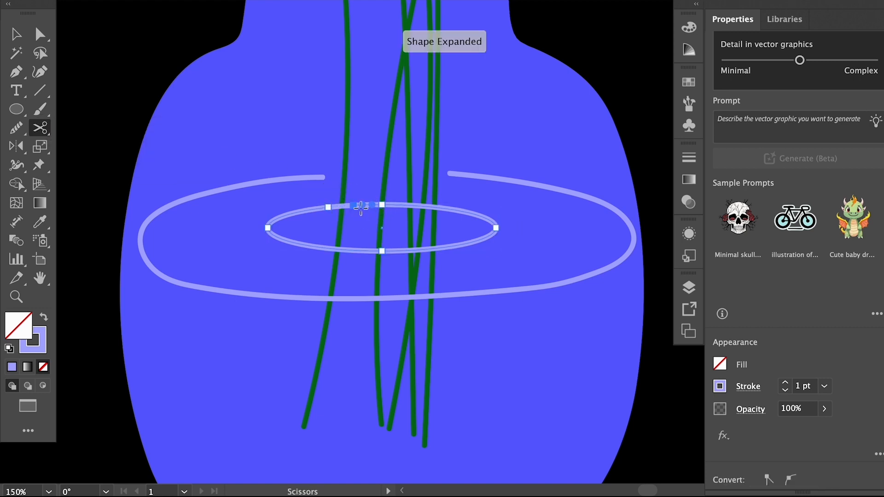
pyautogui.keyDown('super'); pyautogui.click(339, 206); pyautogui.keyUp('super')
pyautogui.press('Delete')
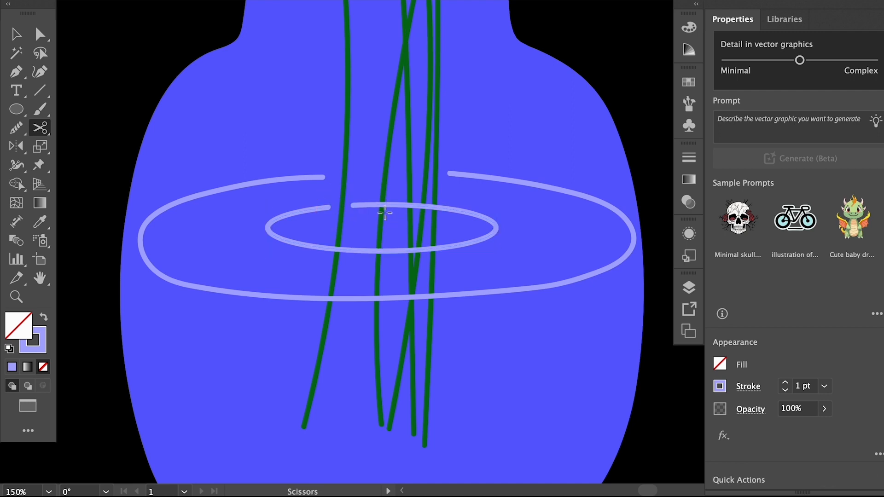
# - Cut the inner ellipse's upper edge on both sides of the second stem and delete the segment between the cuts
pyautogui.keyDown('super'); pyautogui.click(368, 205); pyautogui.keyUp('super')
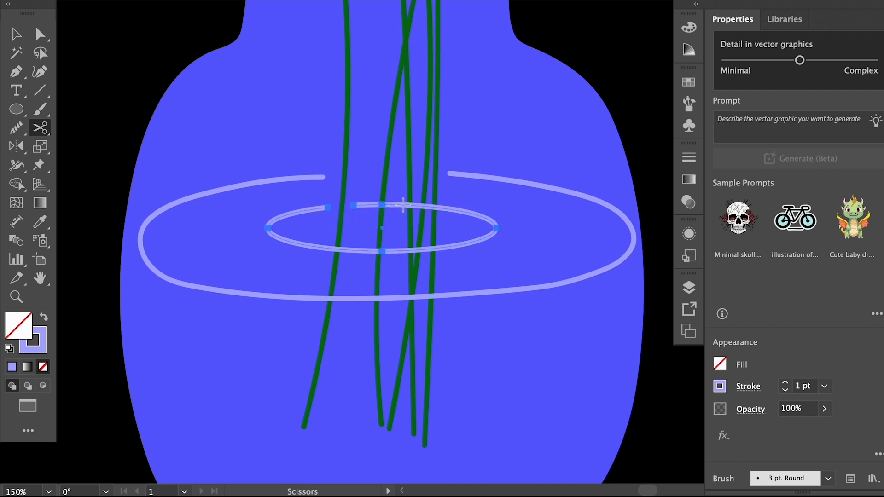
pyautogui.click(381, 204)
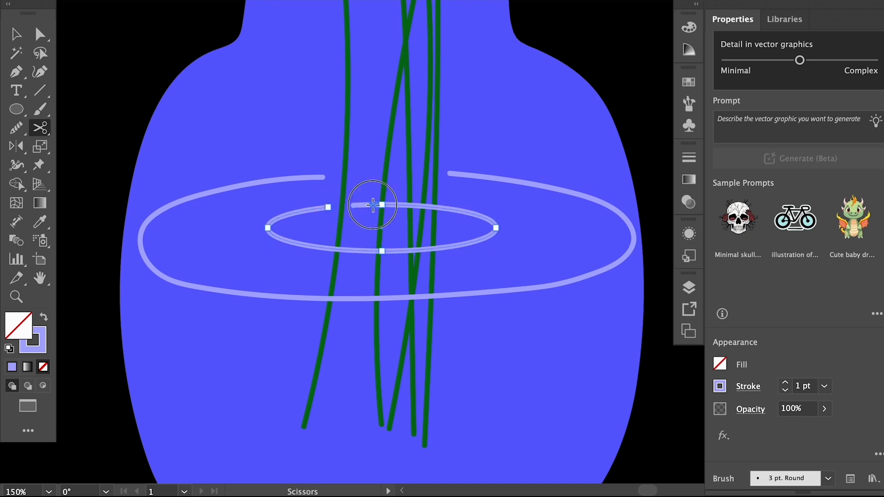
pyautogui.keyDown('super'); pyautogui.click(396, 207); pyautogui.keyUp('super')
pyautogui.press('super+z')
pyautogui.click(398, 205)
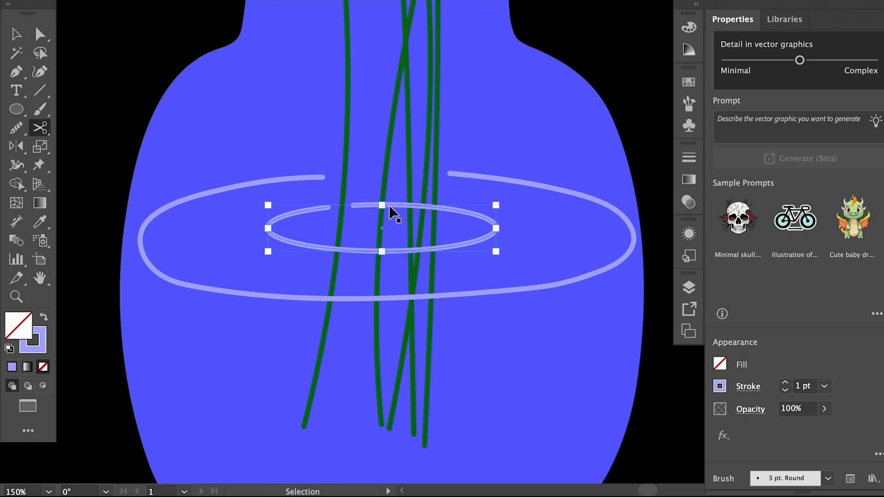
pyautogui.press('a')
pyautogui.click(389, 206)
pyautogui.press('Delete')
# - Cut the inner ellipse's upper edge to the right of the remaining stems and delete the segment crossing them
pyautogui.click(447, 209)
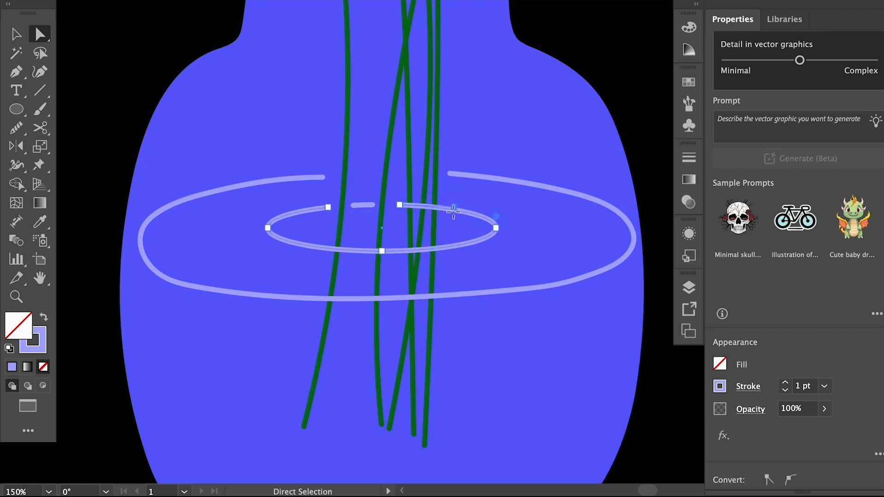
pyautogui.press('c')
pyautogui.click(446, 208)
pyautogui.keyDown('ctrl'); pyautogui.click(430, 211); pyautogui.keyUp('ctrl')
pyautogui.press('Delete')
# - Rotate the outer water line very slightly clockwise
pyautogui.hotkey('ctrl', '-')
pyautogui.hotkey('ctrl', '-')
pyautogui.hotkey('ctrl', '-')
pyautogui.hotkey('ctrl', '-')
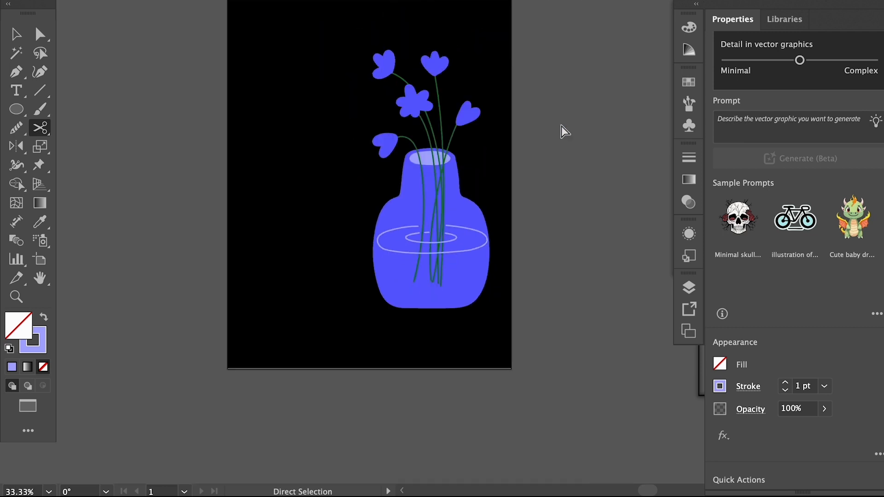
pyautogui.hotkey('ctrl', '+')
pyautogui.hotkey('ctrl', '+')
pyautogui.press('v')
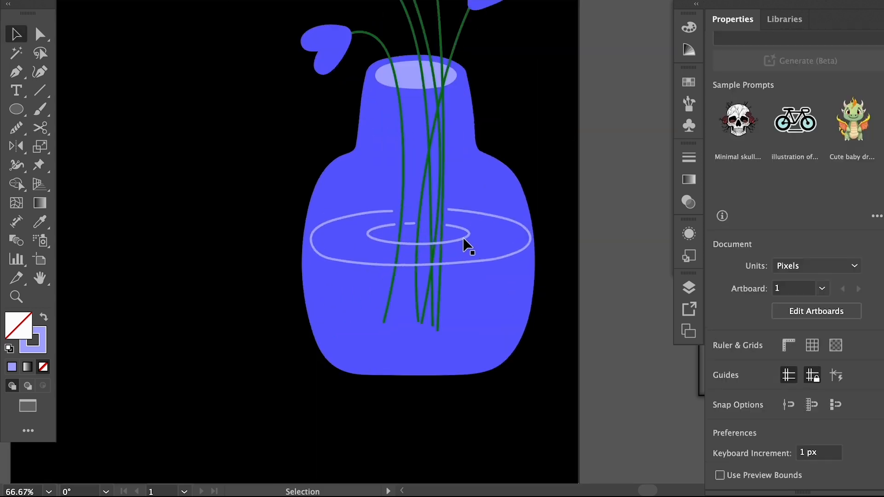
pyautogui.click(463, 237)
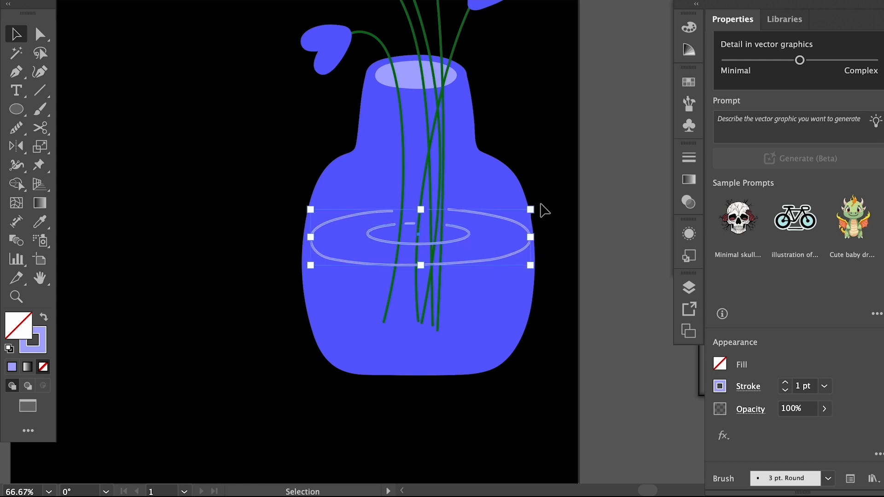
pyautogui.moveTo(538, 203); pyautogui.dragTo(540, 204)
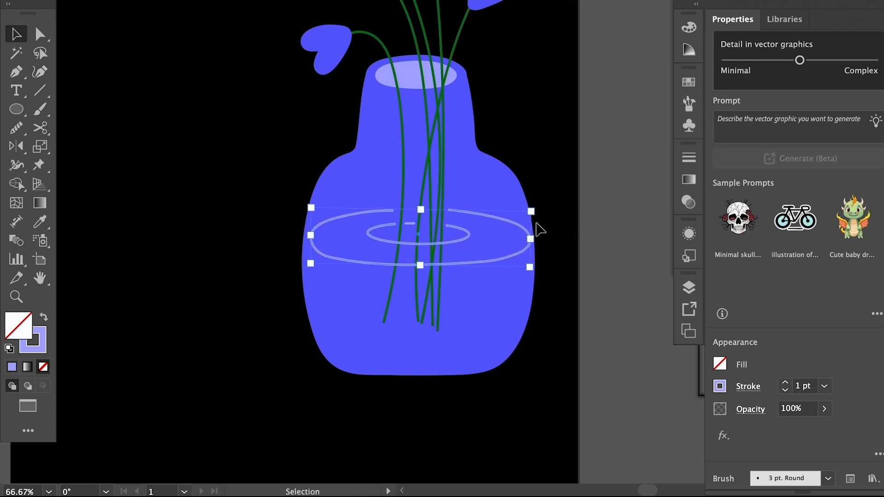
# - Paint a light curved highlight along each lower corner of the bottle with the Paintbrush
pyautogui.press('b')
pyautogui.moveTo(317, 290)
pyautogui.mouseDown()
pyautogui.moveTo(330, 348)
pyautogui.moveTo(366, 362)
pyautogui.mouseUp()
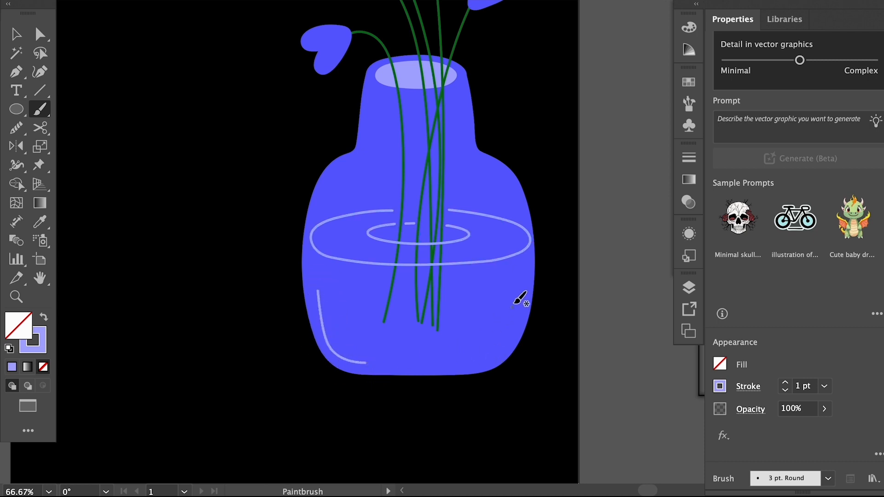
pyautogui.moveTo(523, 275)
pyautogui.mouseDown()
pyautogui.moveTo(511, 333)
pyautogui.moveTo(468, 361)
pyautogui.mouseUp()
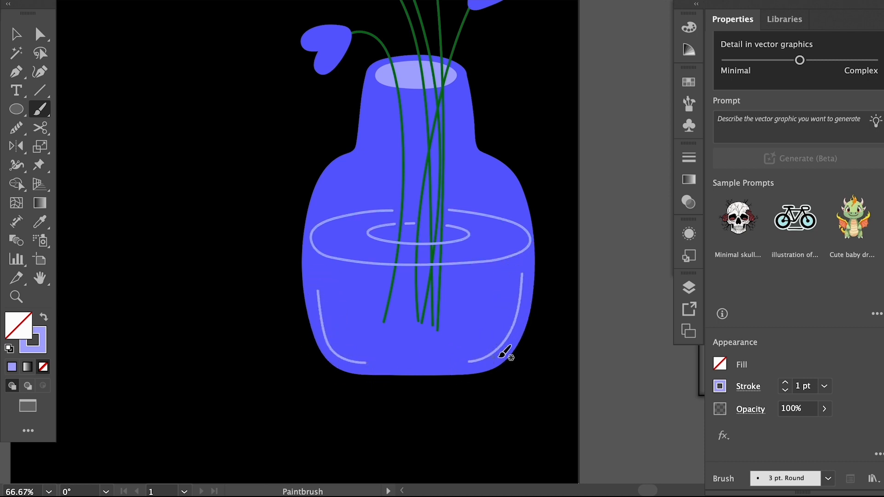
pyautogui.press('space')
pyautogui.moveTo(408, 159); pyautogui.dragTo(398, 222)
pyautogui.moveTo(363, 158)
pyautogui.mouseDown()
pyautogui.moveTo(373, 170)
pyautogui.moveTo(443, 170)
pyautogui.moveTo(451, 159)
pyautogui.mouseUp()
pyautogui.press('super+z')
# - Set the stroke colour to yellow FFFF0B
pyautogui.press('space')
pyautogui.moveTo(409, 180); pyautogui.dragTo(398, 240)
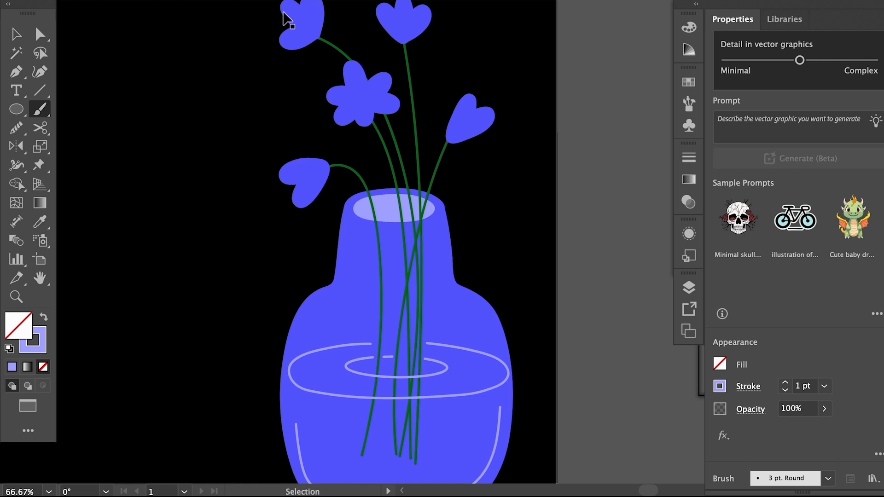
pyautogui.press('super+equal')
pyautogui.press('super+equal')
pyautogui.press('space')
pyautogui.moveTo(244, 187); pyautogui.dragTo(294, 315)
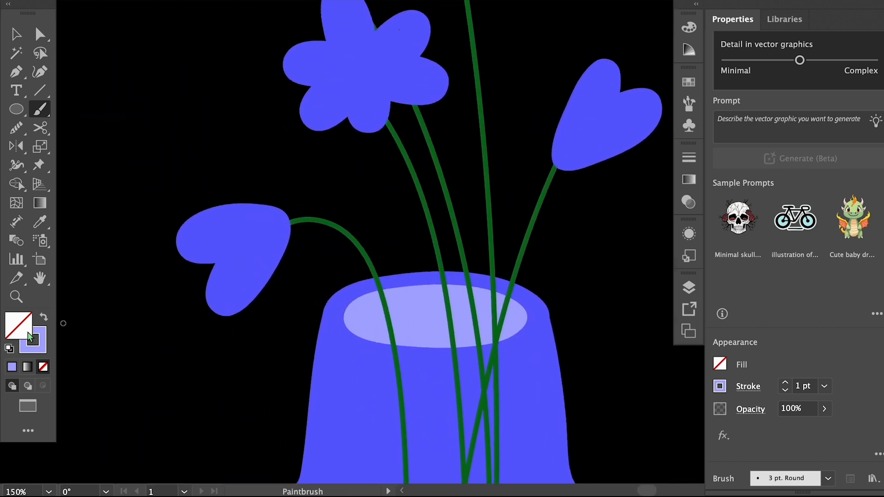
pyautogui.doubleClick(37, 338)
pyautogui.moveTo(636, 283); pyautogui.dragTo(642, 302)
pyautogui.moveTo(582, 191); pyautogui.dragTo(618, 137)
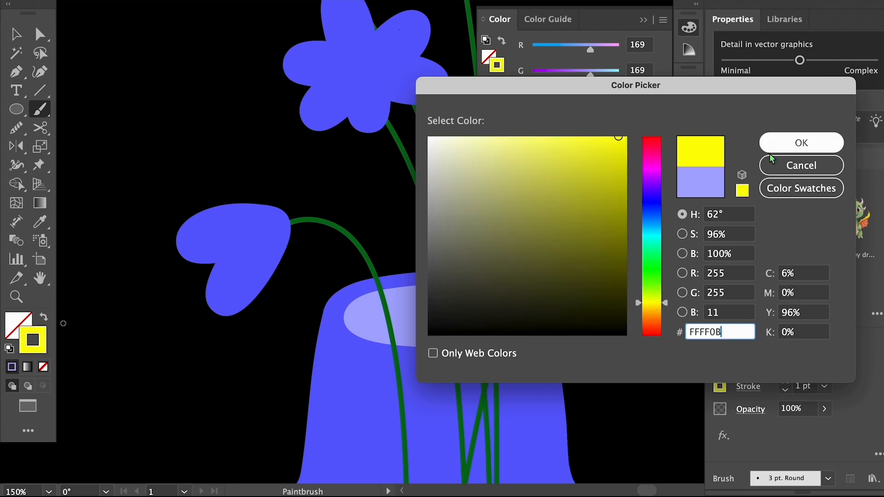
pyautogui.click(768, 147)
# - Paint yellow Blob Brush dots: two at the opening of the drooping lower-left flower and three in the centre of the six-petal flower
pyautogui.moveTo(40, 109)
pyautogui.mouseDown()
pyautogui.moveTo(92, 112)
pyautogui.moveTo(95, 128)
pyautogui.mouseUp()
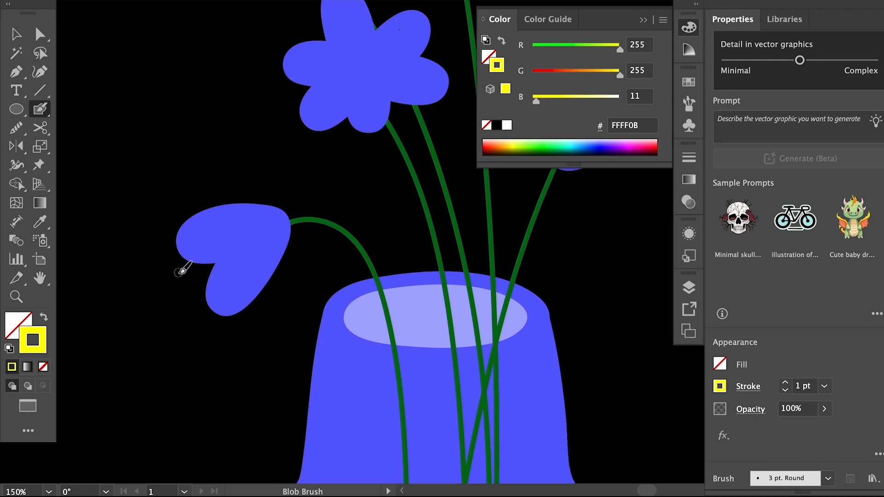
pyautogui.click(180, 275)
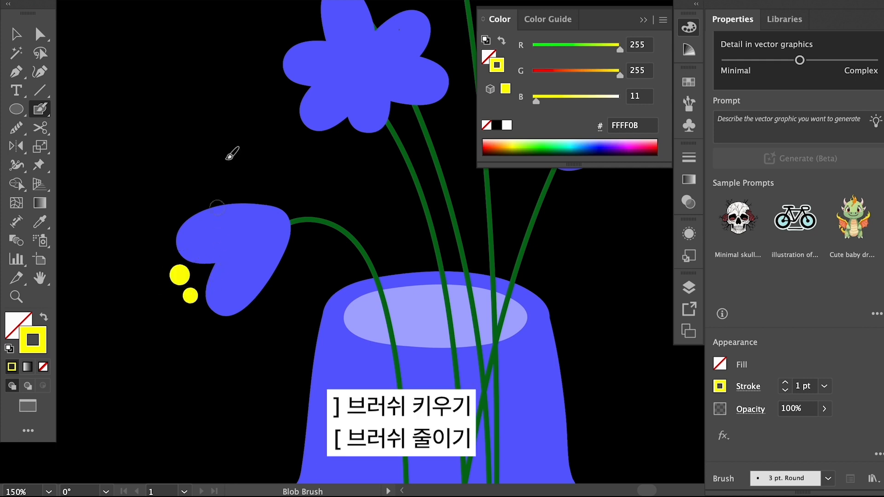
pyautogui.scroll(5, 214, 172)
pyautogui.hscroll(2, 213, 172)
pyautogui.click(310, 142)
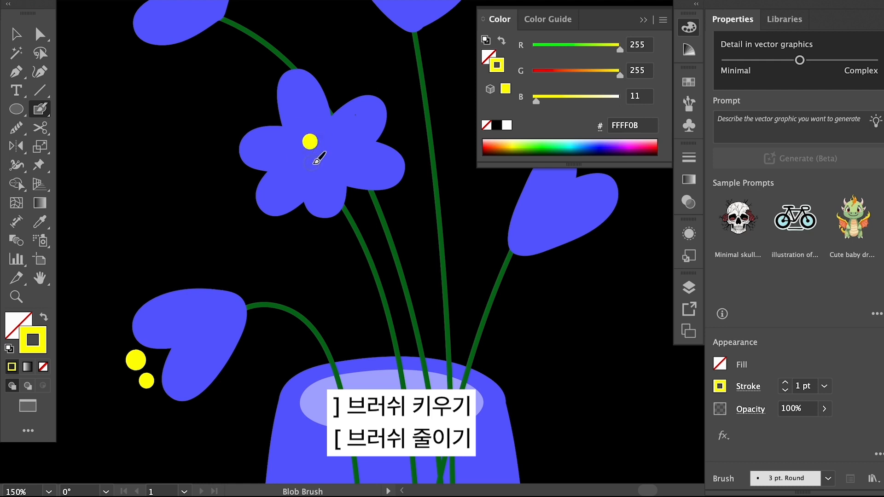
pyautogui.click(304, 163)
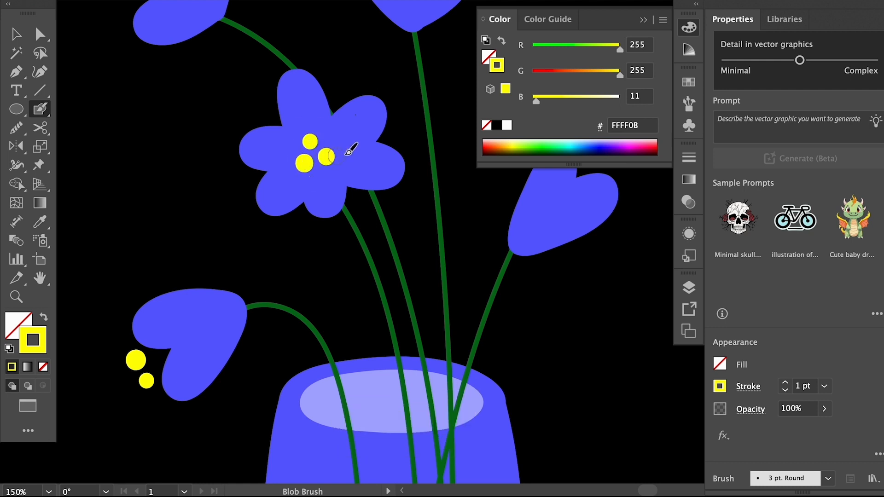
# - Add a pair of yellow dots just outside the petals of the upper-left, top and right flowers
pyautogui.scroll(5, 312, 101)
pyautogui.hscroll(-2, 279, 138)
pyautogui.click(200, 140)
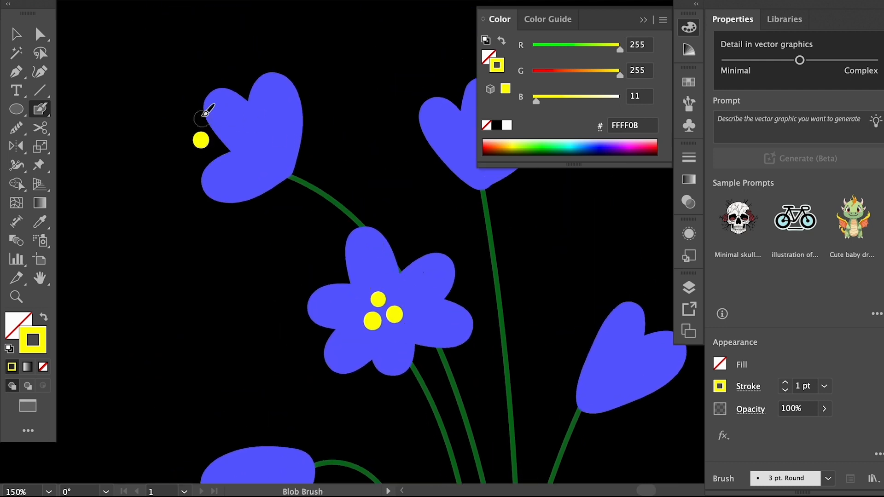
pyautogui.hscroll(4, 303, 104)
pyautogui.scroll(1, 303, 104)
pyautogui.click(319, 93)
pyautogui.click(376, 93)
pyautogui.scroll(-3, 341, 173)
pyautogui.hscroll(2, 341, 174)
pyautogui.click(458, 240)
pyautogui.click(474, 258)
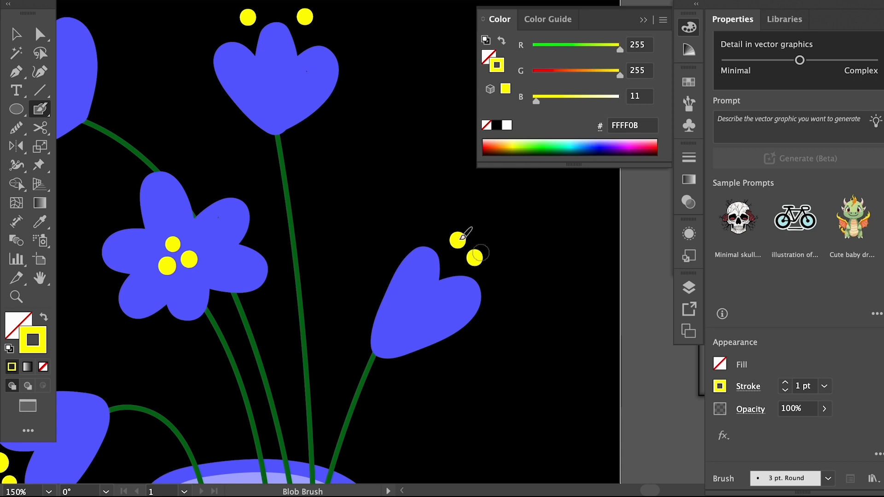
# - Pick up the stem's green stroke and paint two stamens linking the yellow dots to the right flower with the Paintbrush
pyautogui.press('v')
pyautogui.click(277, 165)
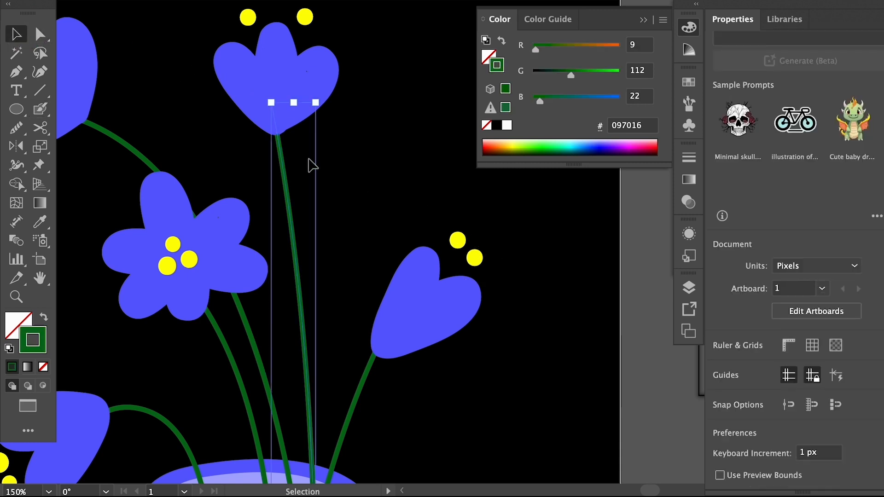
pyautogui.click(363, 181)
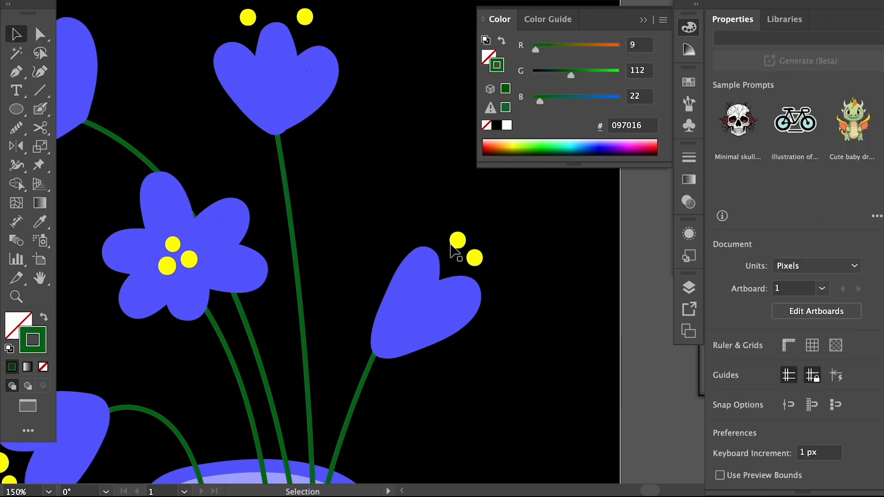
pyautogui.press('b')
pyautogui.moveTo(454, 245); pyautogui.dragTo(431, 288)
pyautogui.moveTo(470, 260); pyautogui.dragTo(447, 290)
# - Paint two green stamens from the yellow dots into both the top flower and the upper-left flower
pyautogui.moveTo(348, 86); pyautogui.dragTo(356, 170)
pyautogui.moveTo(261, 104); pyautogui.dragTo(275, 145)
pyautogui.moveTo(313, 105); pyautogui.dragTo(292, 142)
pyautogui.moveTo(203, 110); pyautogui.dragTo(332, 98)
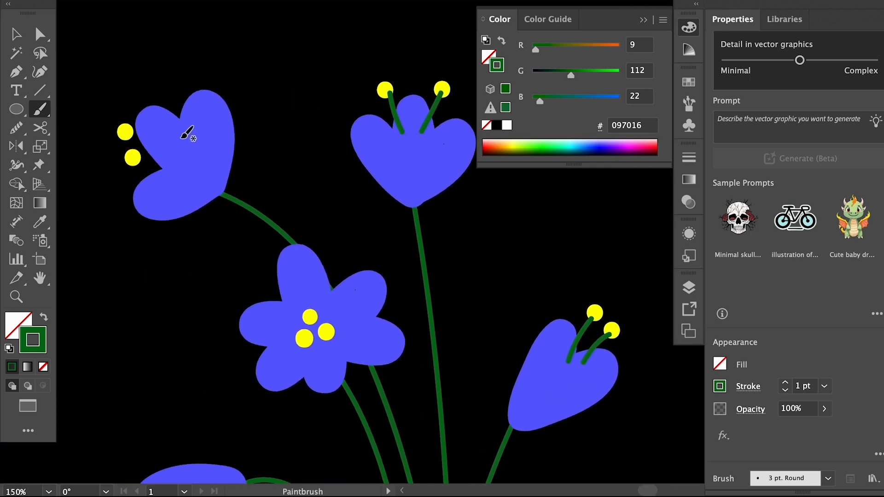
pyautogui.moveTo(129, 130)
pyautogui.mouseDown()
pyautogui.moveTo(163, 146)
pyautogui.moveTo(172, 166)
pyautogui.mouseUp()
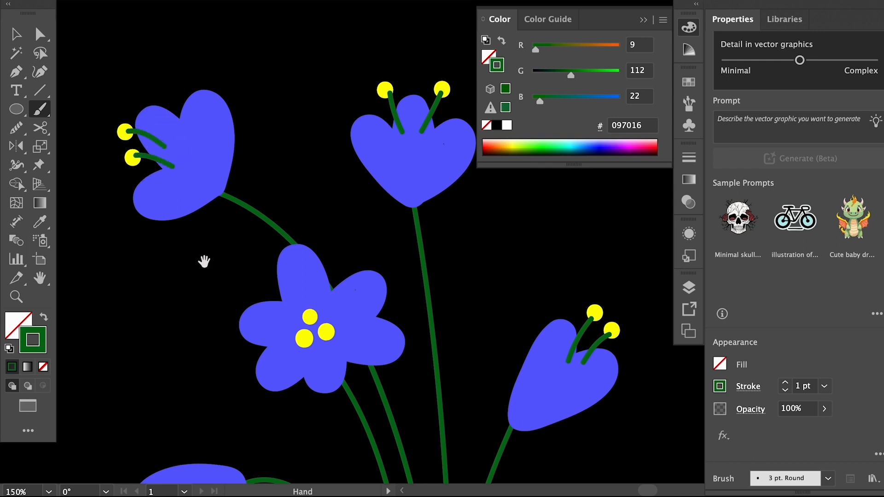
# - Paint two green stamens from the yellow dots into the drooping lower-left flower and deselect everything
pyautogui.moveTo(203, 256); pyautogui.dragTo(252, 111)
pyautogui.moveTo(190, 383)
pyautogui.mouseDown()
pyautogui.moveTo(221, 366)
pyautogui.moveTo(238, 264)
pyautogui.mouseUp()
pyautogui.click(16, 33)
pyautogui.click(174, 247)
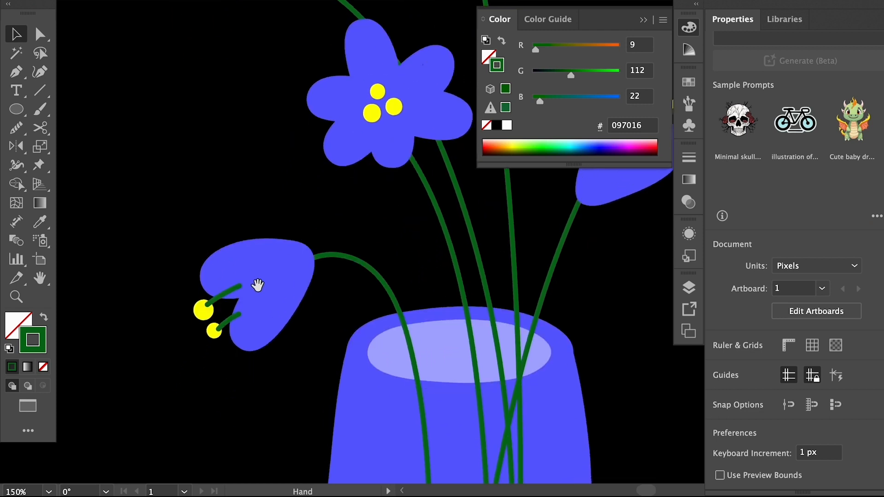
# - Bring the drooping lower-left flower's petals in front of its stamens and group the flower with its stamens and yellow dots
pyautogui.click(269, 295)
pyautogui.rightClick(269, 289)
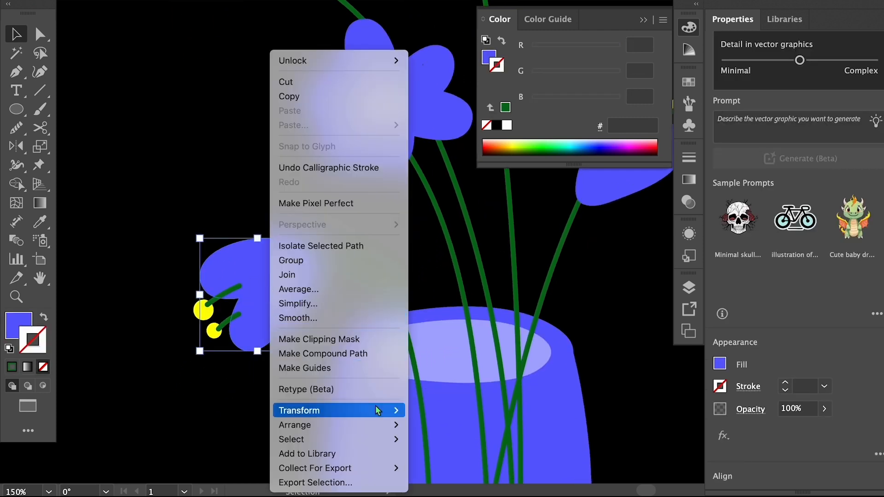
pyautogui.moveTo(392, 425)
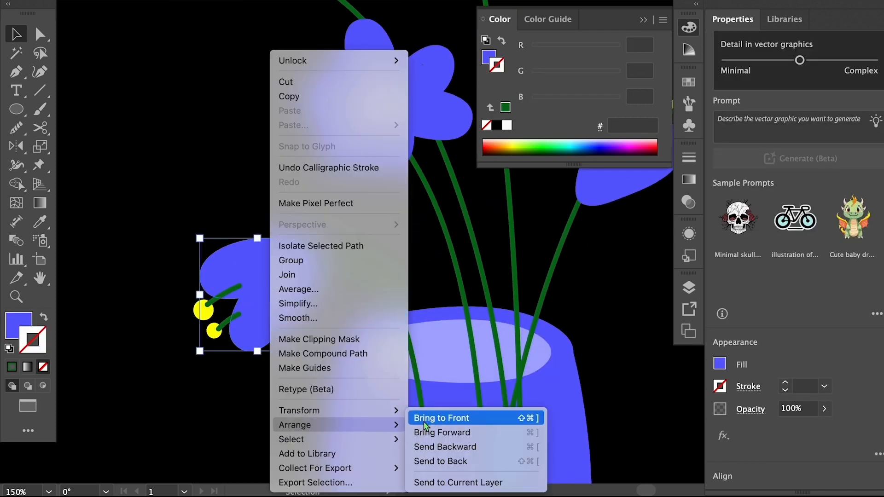
pyautogui.click(428, 419)
pyautogui.moveTo(170, 297); pyautogui.dragTo(253, 339)
pyautogui.hotkey('ctrl', 'g')
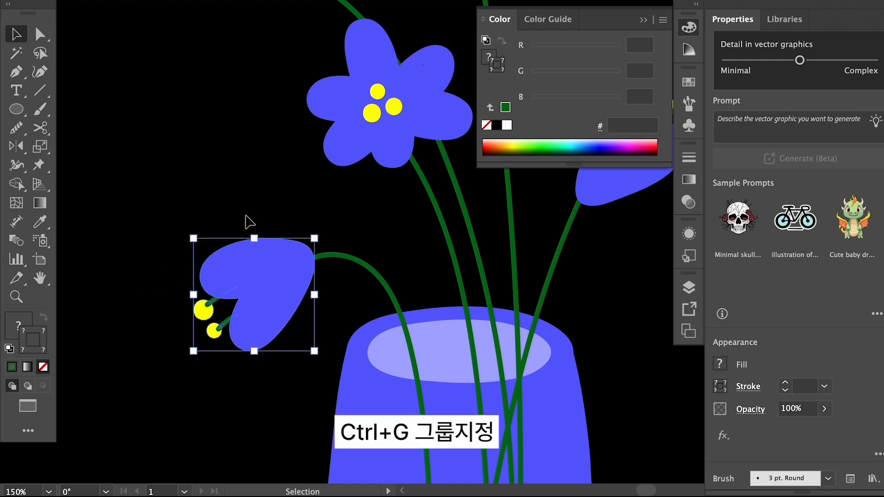
pyautogui.click(247, 221)
# - Bring the upper-left flower's petals to the front and group them with the flower's stamens and yellow dots
pyautogui.scroll(5, 247, 220)
pyautogui.scroll(3, 247, 221)
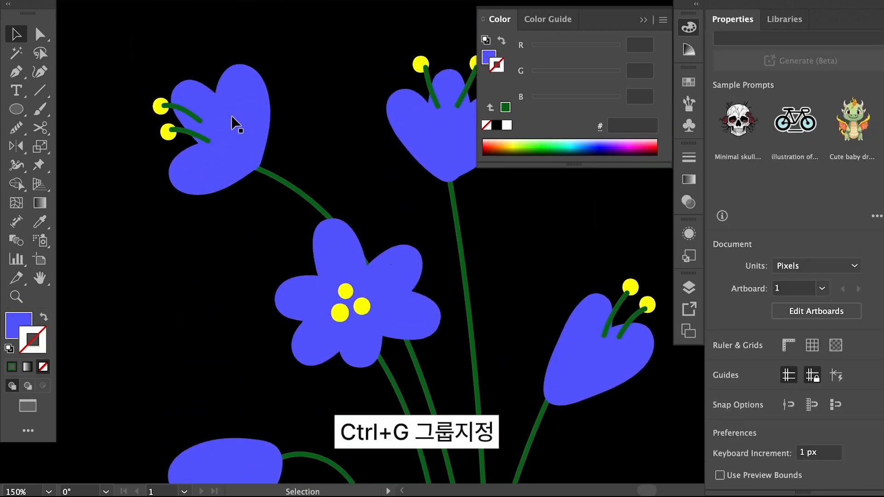
pyautogui.click(231, 115)
pyautogui.rightClick(231, 115)
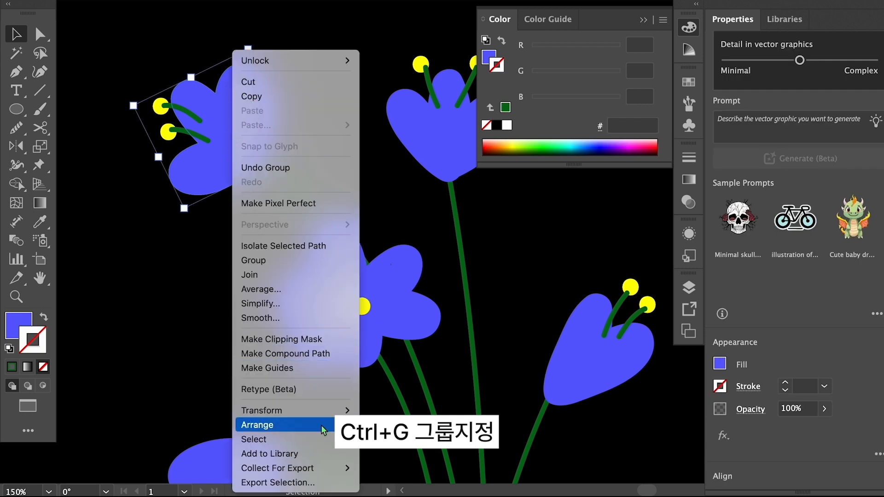
pyautogui.moveTo(276, 425)
pyautogui.click(382, 418)
pyautogui.moveTo(126, 94); pyautogui.dragTo(182, 132)
pyautogui.press('super+g')
# - Bring the top flower's petals in front of its two green stamens and deselect
pyautogui.scroll(3, 217, 150)
pyautogui.hscroll(3, 216, 150)
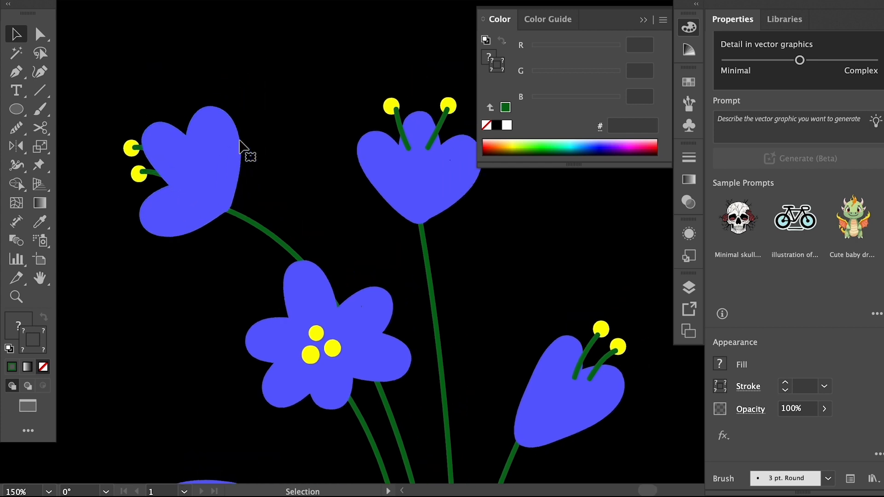
pyautogui.click(372, 194)
pyautogui.press('super')
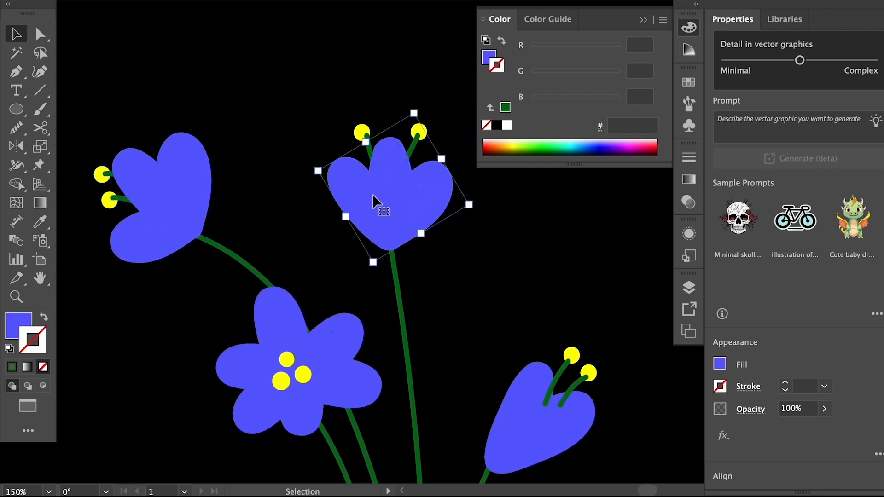
pyautogui.moveTo(340, 103); pyautogui.dragTo(451, 187)
pyautogui.click(421, 75)
# - Bring the top flower's two yellow dots in front of their stamens and nudge the left dot slightly inward
pyautogui.scroll(5, 363, 134)
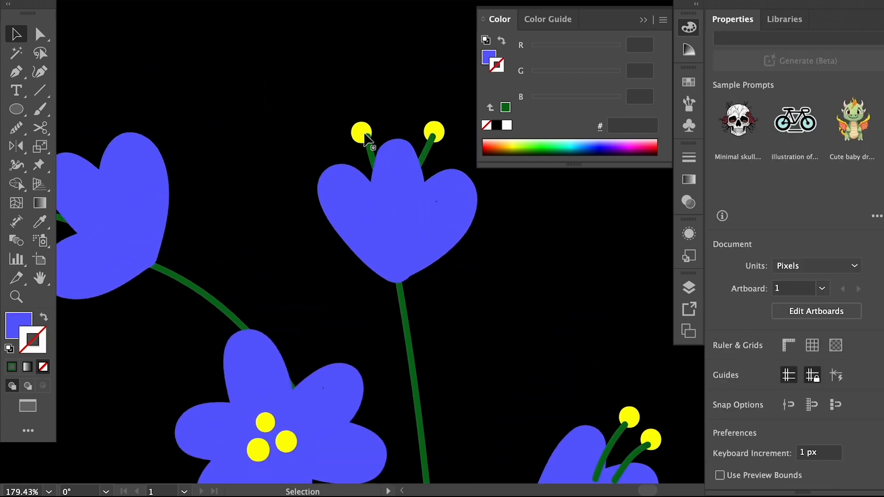
pyautogui.click(360, 133)
pyautogui.hscroll(3, 361, 133)
pyautogui.scroll(1, 360, 132)
pyautogui.keyDown('shift'); pyautogui.click(399, 152); pyautogui.keyUp('shift')
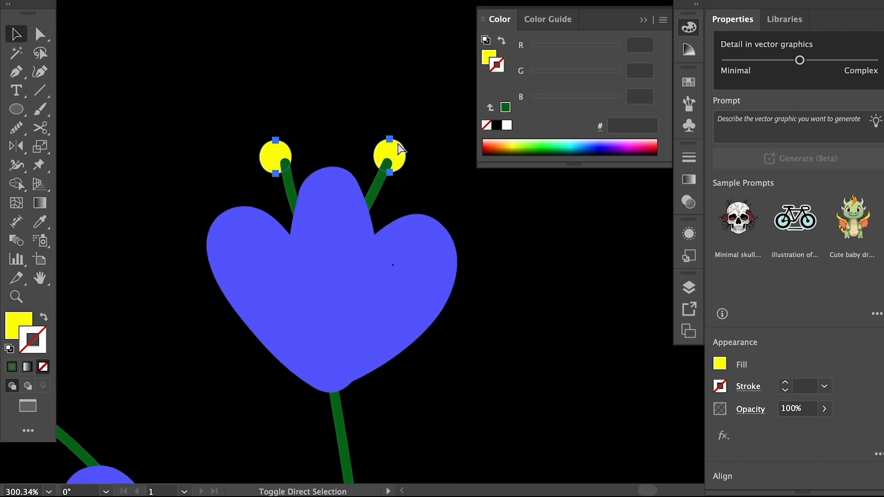
pyautogui.click(352, 118)
pyautogui.moveTo(284, 161); pyautogui.dragTo(289, 161)
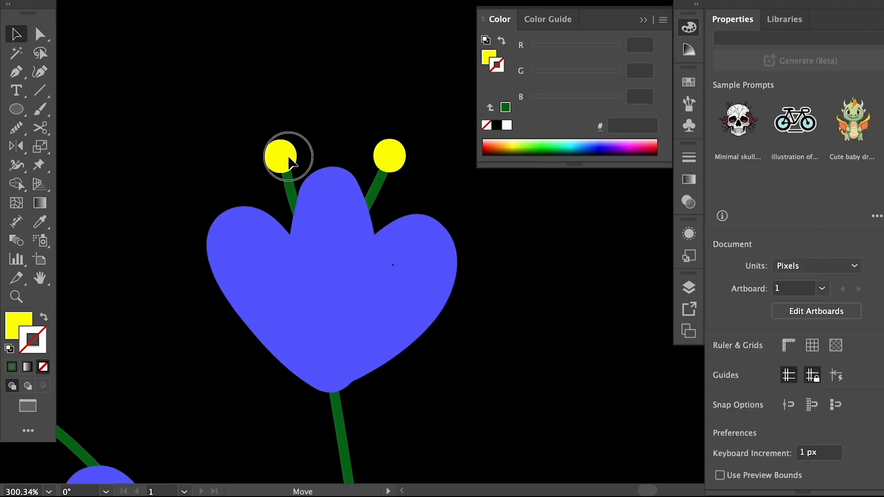
pyautogui.moveTo(217, 133); pyautogui.dragTo(440, 291)
pyautogui.click(497, 270)
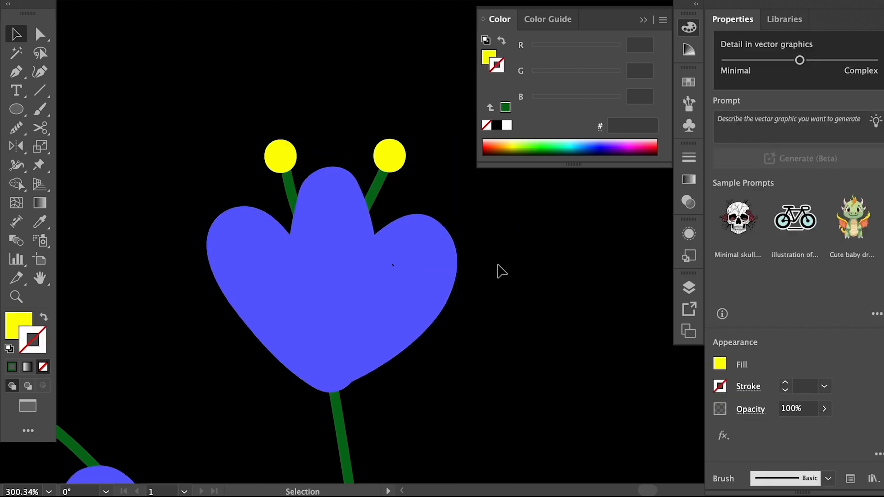
# - Duplicate the left stamen and dot as a tilted middle stamen behind the top flower's petals, and group the whole flower
pyautogui.click(282, 161)
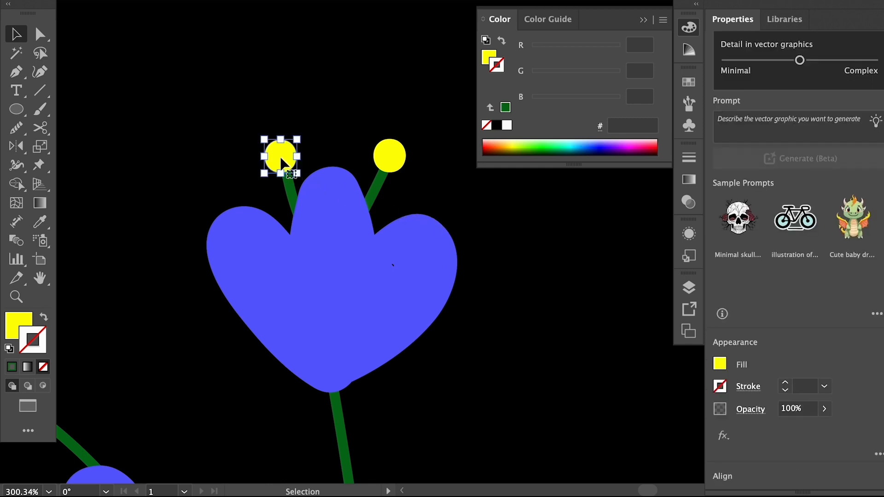
pyautogui.keyDown('shift'); pyautogui.click(295, 199); pyautogui.keyUp('shift')
pyautogui.moveTo(287, 168); pyautogui.dragTo(327, 131)
pyautogui.moveTo(355, 98); pyautogui.dragTo(347, 167)
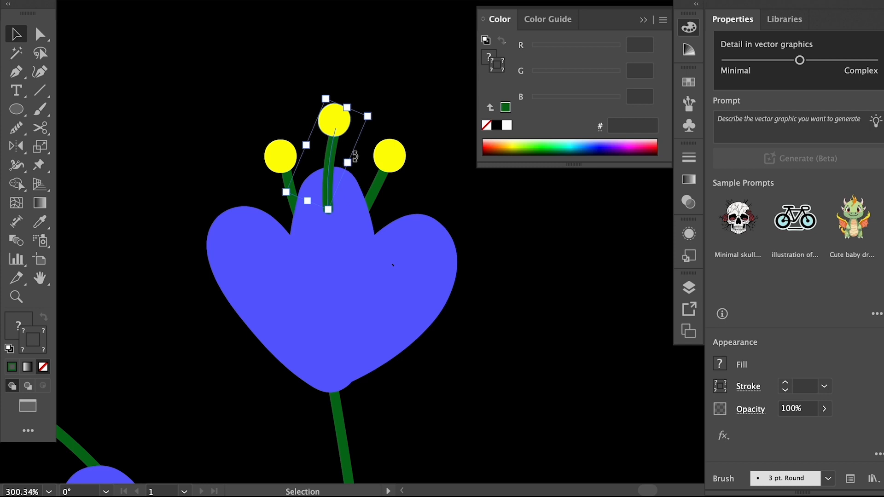
pyautogui.click(337, 292)
pyautogui.moveTo(227, 85); pyautogui.dragTo(438, 253)
pyautogui.press('super+g')
# - Layer the right flower with petals and yellow dots in front of the stamens, and group all its parts
pyautogui.scroll(-5, 438, 254)
pyautogui.hscroll(4, 438, 253)
pyautogui.scroll(-5, 437, 258)
pyautogui.hscroll(3, 438, 258)
pyautogui.click(437, 193)
pyautogui.keyDown('shift'); pyautogui.click(478, 230); pyautogui.keyUp('shift')
pyautogui.keyDown('shift'); pyautogui.click(464, 326); pyautogui.keyUp('shift')
pyautogui.moveTo(362, 164); pyautogui.dragTo(497, 303)
pyautogui.press('super+g')
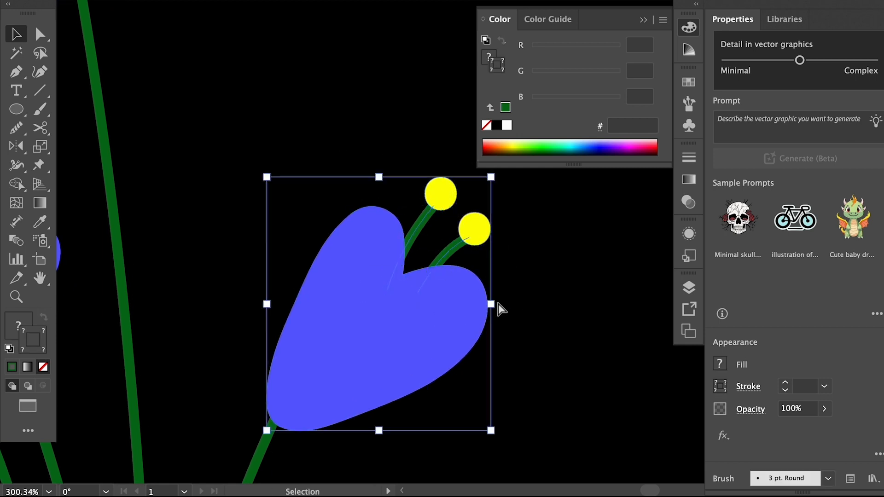
# - Group the central flower's petals with its yellow centre dots
pyautogui.press('super+minus')
pyautogui.press('super+minus')
pyautogui.press('super+minus')
pyautogui.hscroll(-4, 374, 249)
pyautogui.scroll(1, 374, 249)
pyautogui.click(188, 198)
pyautogui.moveTo(189, 198); pyautogui.dragTo(315, 259)
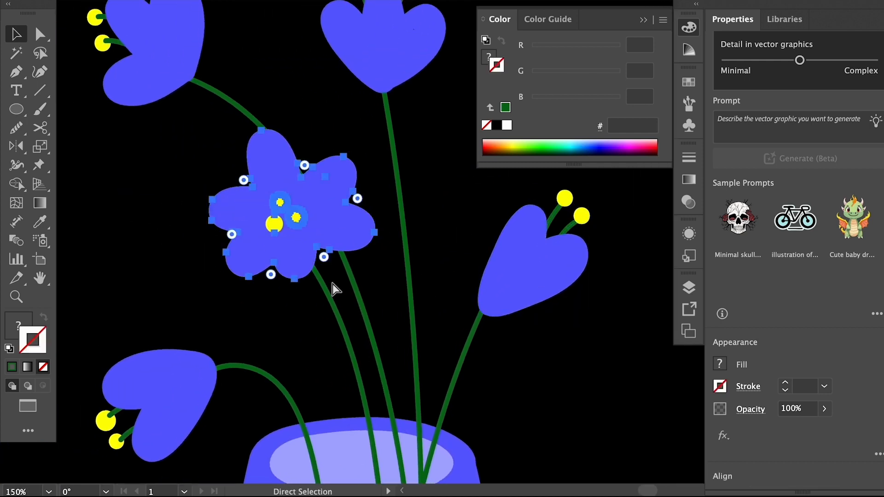
# - Isolate the drooping lower-left flower's group, bring its two yellow dots in front of the stamens and exit isolation
pyautogui.hscroll(-4, 322, 288)
pyautogui.scroll(-3, 322, 289)
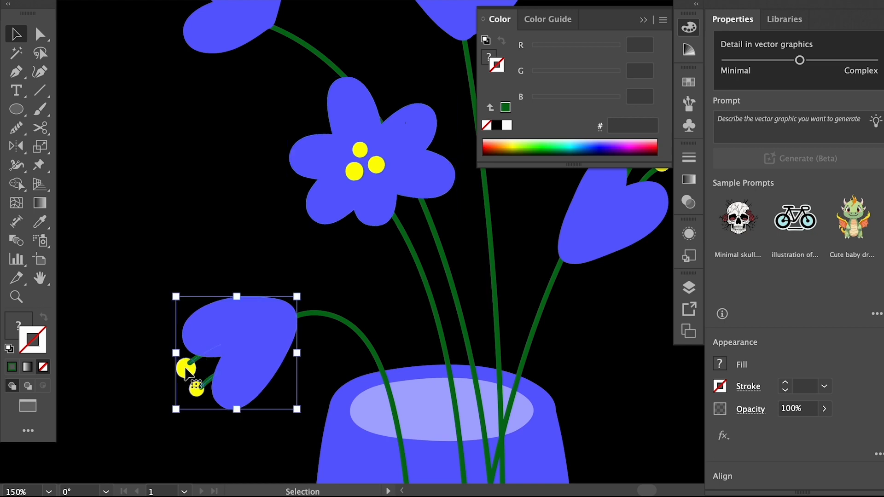
pyautogui.doubleClick(184, 369)
pyautogui.click(183, 372)
pyautogui.keyDown('shift'); pyautogui.click(194, 391); pyautogui.keyUp('shift')
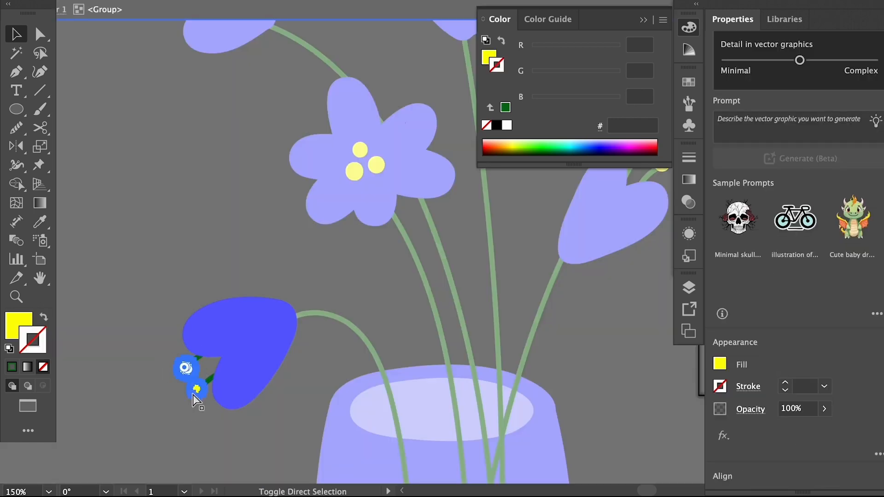
pyautogui.doubleClick(186, 222)
# - Isolate the upper-left flower's group, bring its two yellow dots in front of the stamens and exit isolation
pyautogui.scroll(5, 186, 223)
pyautogui.hscroll(-1, 186, 222)
pyautogui.scroll(2, 189, 229)
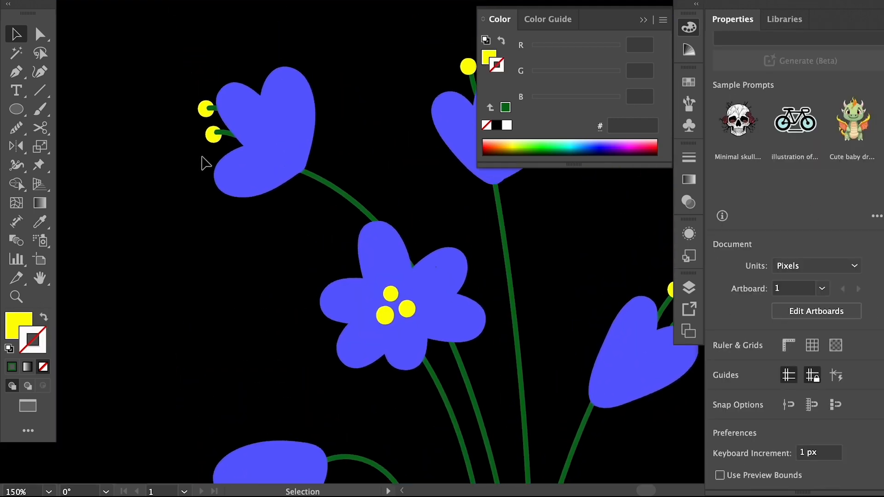
pyautogui.doubleClick(213, 138)
pyautogui.click(206, 109)
pyautogui.keyDown('shift'); pyautogui.click(212, 136); pyautogui.keyUp('shift')
pyautogui.click(206, 236)
pyautogui.doubleClick(206, 240)
# - Group the drooping lower-left flower with its stem, and the upper-left flower with its stem
pyautogui.scroll(-5, 206, 240)
pyautogui.scroll(-2, 208, 240)
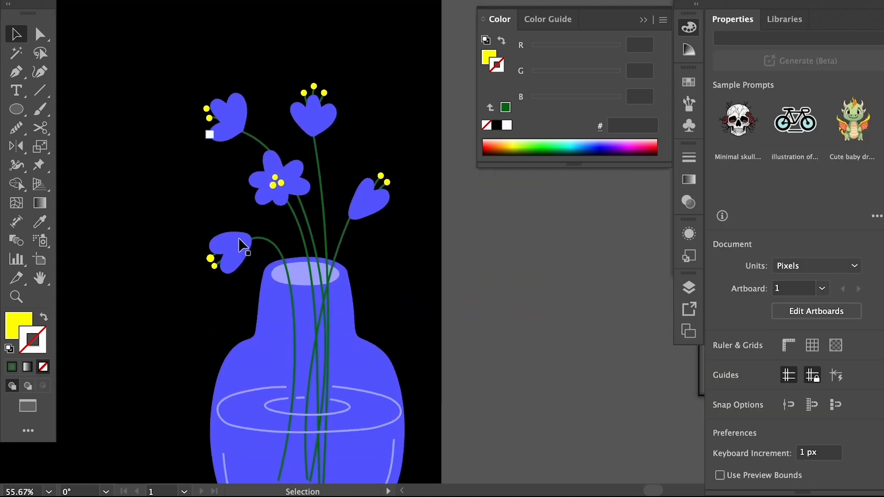
pyautogui.click(259, 263)
pyautogui.press('a')
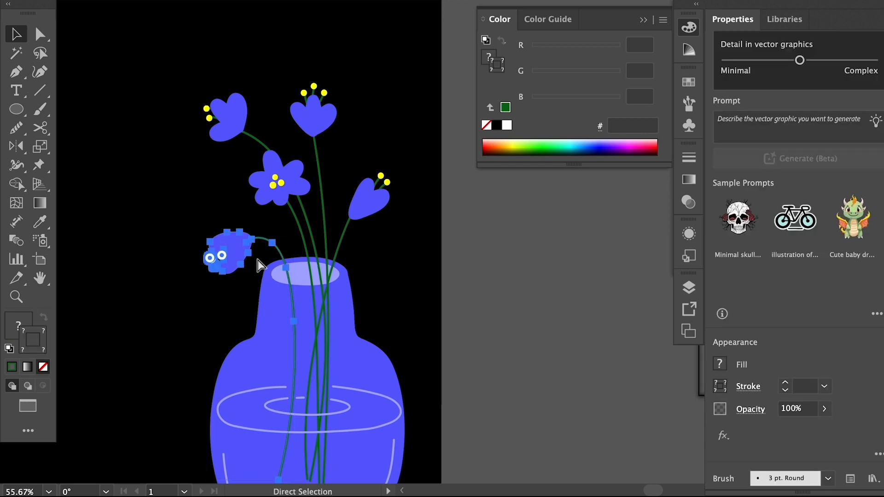
pyautogui.press('v')
pyautogui.keyDown('shift'); pyautogui.click(249, 140); pyautogui.keyUp('shift')
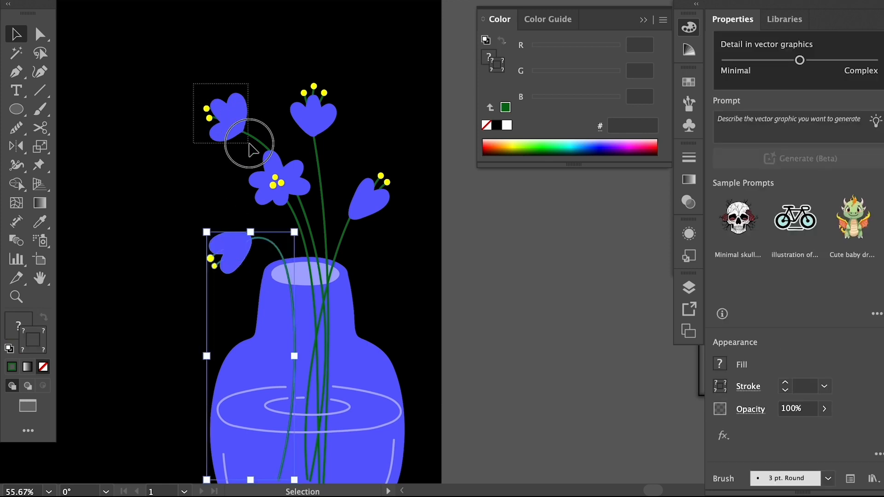
pyautogui.press('a')
pyautogui.press('v')
# - Group the top, central and right flowers each with its own green stem
pyautogui.moveTo(293, 70); pyautogui.dragTo(332, 142)
pyautogui.press('a')
pyautogui.press('v')
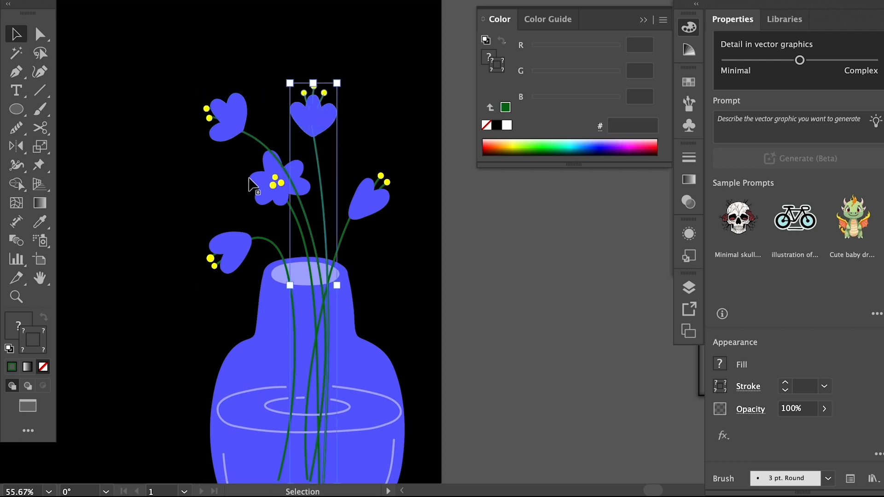
pyautogui.click(291, 221)
pyautogui.press('a')
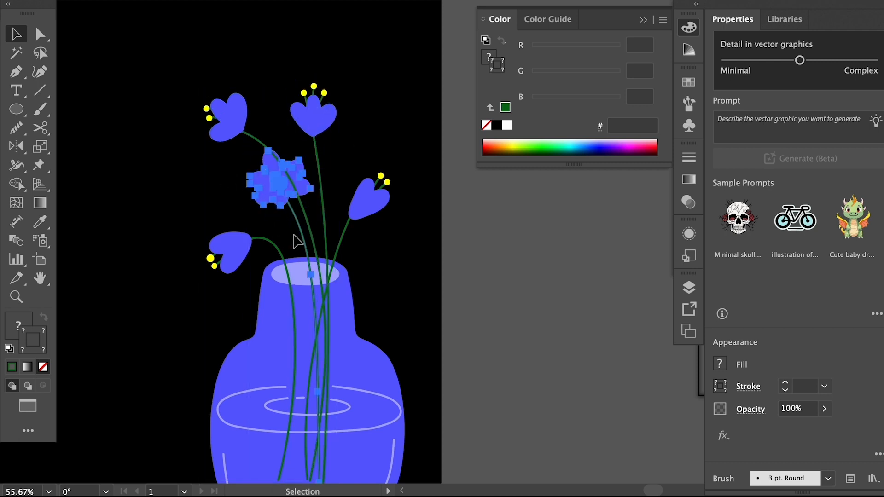
pyautogui.press('v')
pyautogui.click(385, 196)
pyautogui.press('a')
pyautogui.press('v')
# - Select the whole bottle and flower arrangement to check it against the artboard, and deselect it
pyautogui.click(407, 258)
pyautogui.scroll(-3, 409, 264)
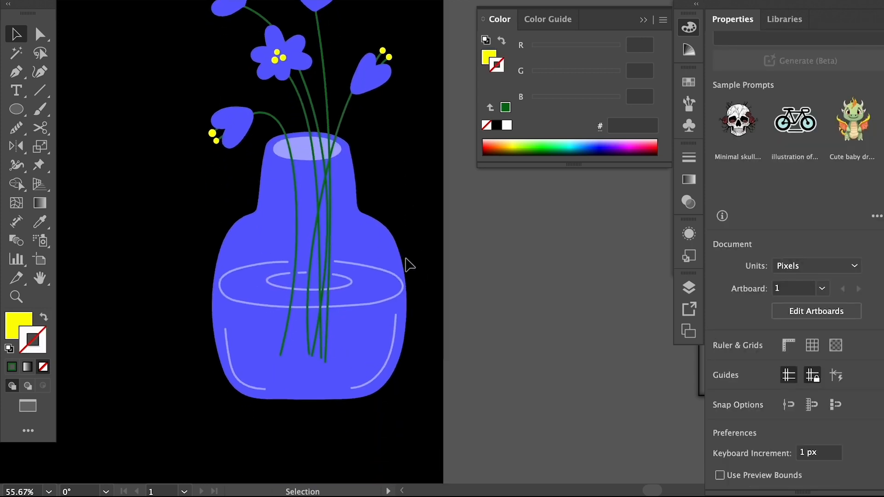
pyautogui.scroll(-3, 231, 144)
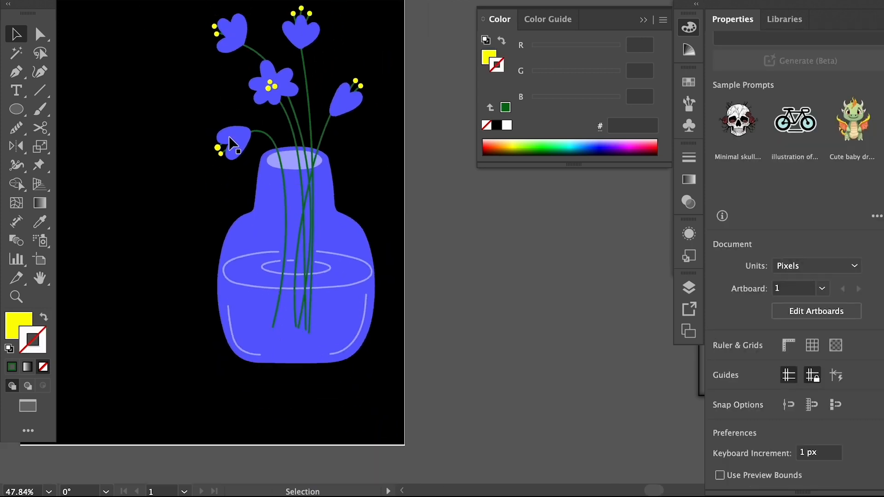
pyautogui.moveTo(197, 35); pyautogui.dragTo(351, 299)
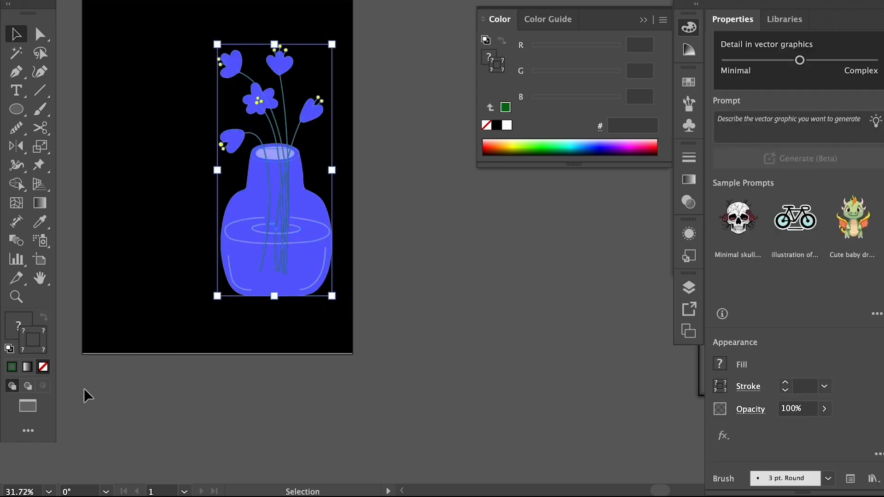
pyautogui.click(174, 319)
# - Set the fill colour to the pink F275EF for painting with the Blob Brush
pyautogui.scroll(1, 174, 319)
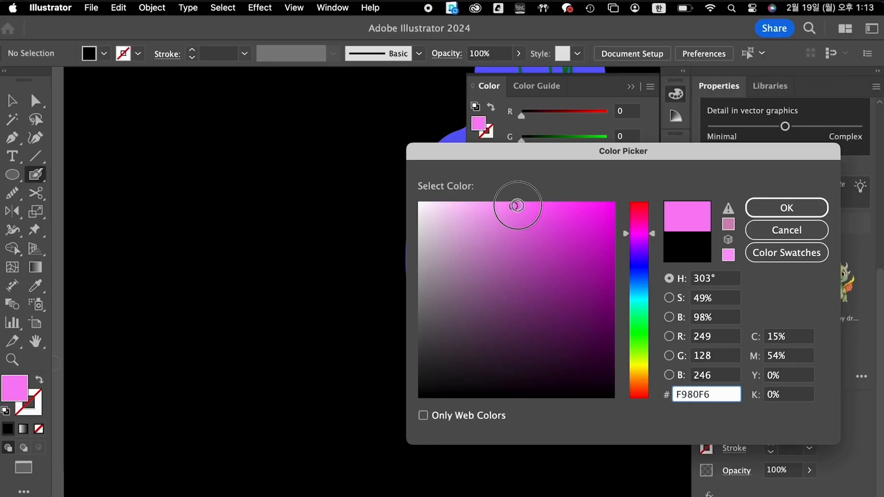
pyautogui.write('F275EF')
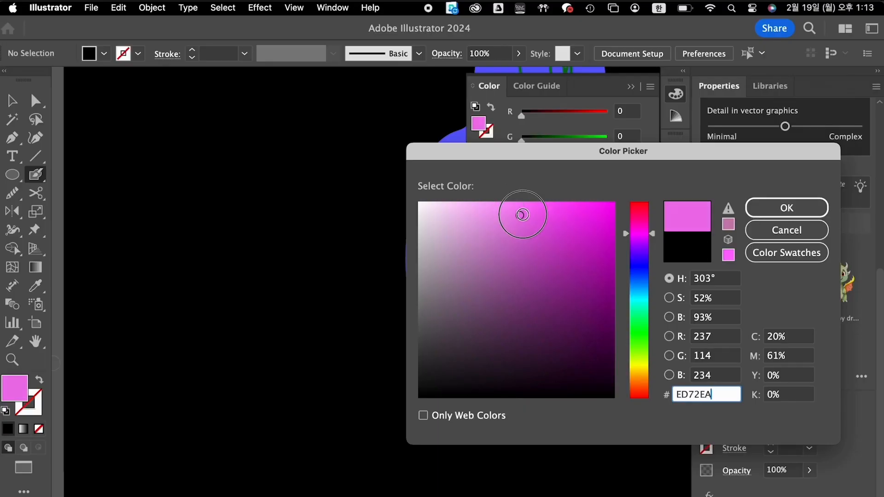
pyautogui.click(769, 211)
# - Paint a closed pink apple outline left of the bottle with the Blob Brush and fill its interior using a larger brush
pyautogui.moveTo(282, 289)
pyautogui.mouseDown()
pyautogui.moveTo(211, 296)
pyautogui.moveTo(233, 405)
pyautogui.moveTo(288, 405)
pyautogui.mouseUp()
pyautogui.hotkey('shift', 'x')
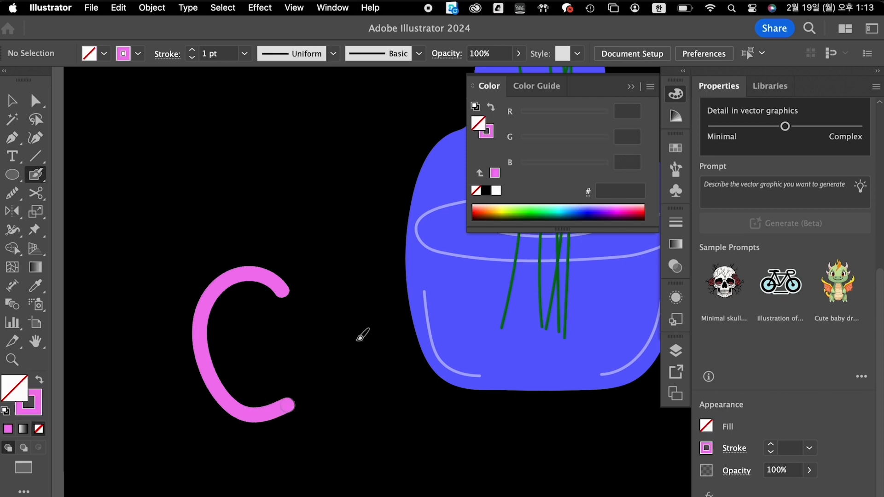
pyautogui.moveTo(287, 290)
pyautogui.mouseDown()
pyautogui.moveTo(316, 269)
pyautogui.moveTo(359, 286)
pyautogui.moveTo(377, 363)
pyautogui.moveTo(356, 411)
pyautogui.moveTo(313, 418)
pyautogui.moveTo(292, 396)
pyautogui.mouseUp()
pyautogui.press(']')
pyautogui.press(']')
pyautogui.press(']')
pyautogui.press(']')
pyautogui.press(']')
pyautogui.press(']')
pyautogui.press(']')
pyautogui.press(']')
pyautogui.press(']')
pyautogui.press(']')
pyautogui.moveTo(218, 307)
pyautogui.mouseDown()
pyautogui.moveTo(333, 308)
pyautogui.moveTo(329, 278)
pyautogui.moveTo(358, 308)
pyautogui.moveTo(344, 405)
pyautogui.moveTo(354, 385)
pyautogui.moveTo(339, 401)
pyautogui.moveTo(317, 406)
pyautogui.moveTo(284, 377)
pyautogui.moveTo(265, 389)
pyautogui.moveTo(238, 365)
pyautogui.moveTo(215, 372)
pyautogui.moveTo(237, 406)
pyautogui.moveTo(283, 397)
pyautogui.moveTo(244, 399)
pyautogui.moveTo(260, 350)
pyautogui.moveTo(261, 364)
pyautogui.moveTo(284, 375)
pyautogui.moveTo(298, 292)
pyautogui.moveTo(291, 383)
pyautogui.moveTo(315, 398)
pyautogui.moveTo(318, 388)
pyautogui.moveTo(319, 399)
pyautogui.moveTo(345, 312)
pyautogui.moveTo(335, 320)
pyautogui.moveTo(325, 394)
pyautogui.moveTo(328, 326)
pyautogui.moveTo(315, 376)
pyautogui.moveTo(327, 399)
pyautogui.moveTo(313, 403)
pyautogui.moveTo(334, 414)
pyautogui.mouseUp()
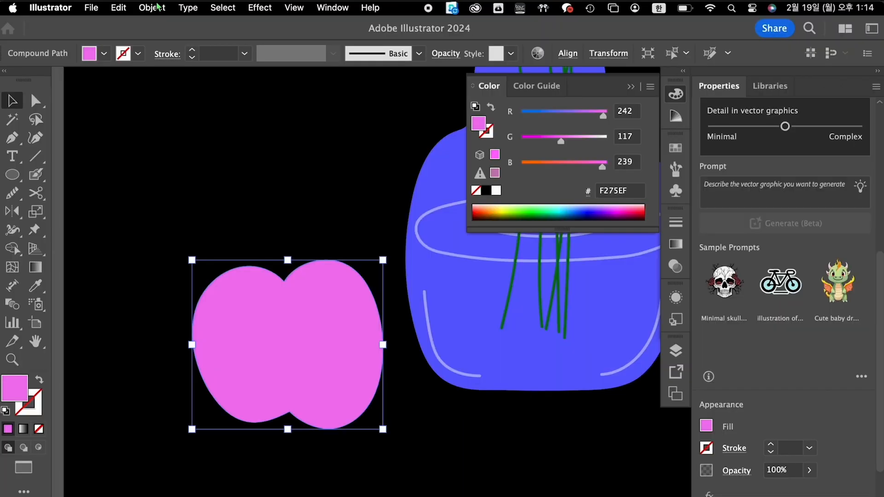
# - Offset the pink apple's path by -18 px with Miter joins to create a smaller inner shape
pyautogui.click(152, 8)
pyautogui.moveTo(233, 346)
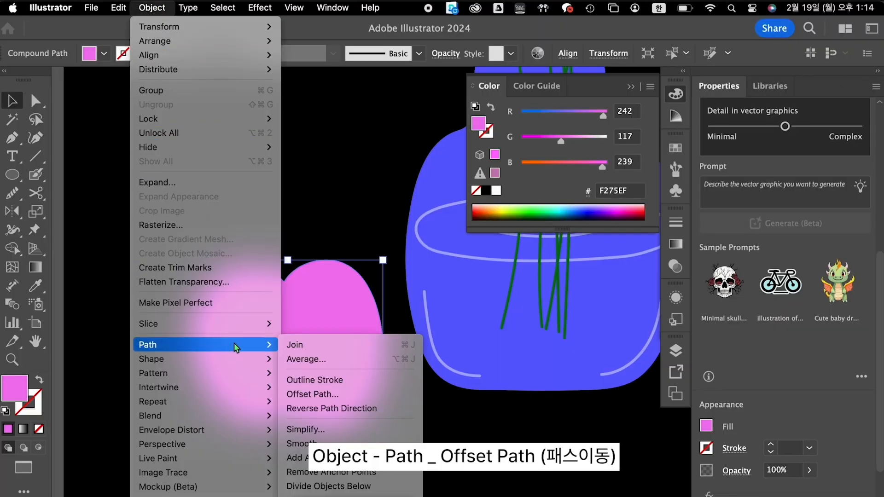
pyautogui.click(299, 392)
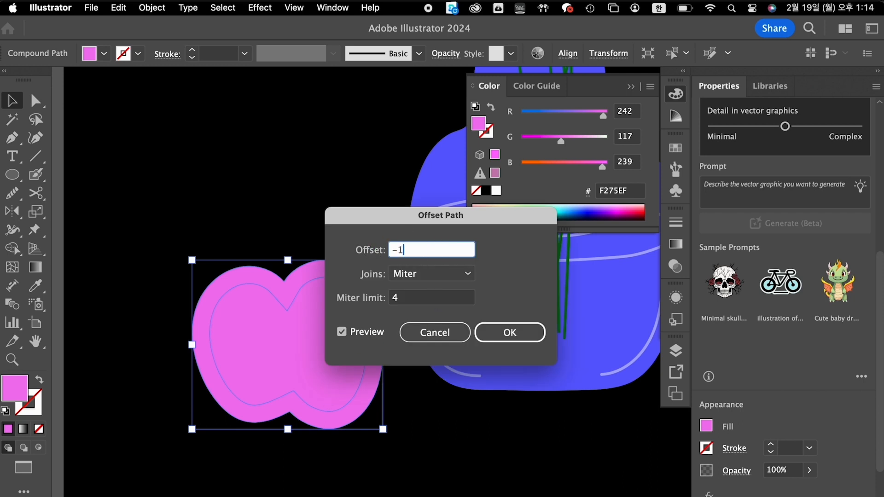
pyautogui.write('-18')
pyautogui.press('Tab')
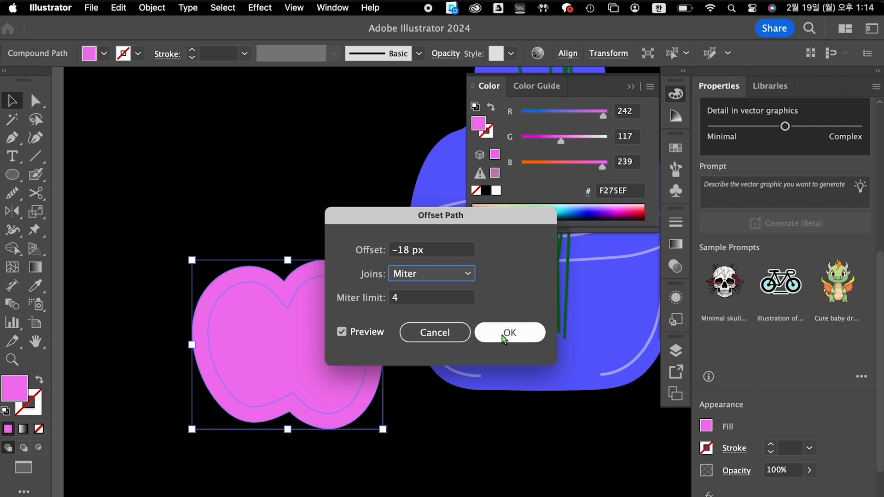
pyautogui.click(506, 334)
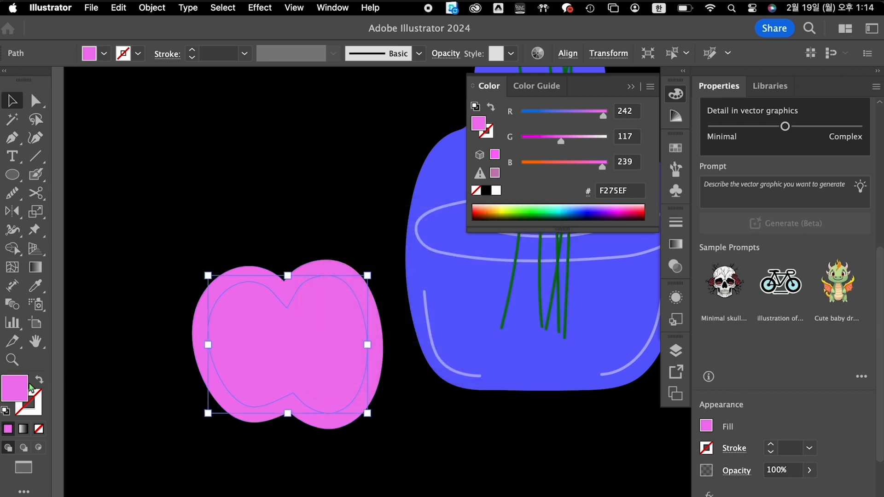
# - Set the fill colour of the apple's inner offset shape to pale yellow F7EEAD
pyautogui.doubleClick(24, 394)
pyautogui.moveTo(654, 236)
pyautogui.mouseDown()
pyautogui.moveTo(665, 372)
pyautogui.moveTo(662, 358)
pyautogui.mouseUp()
pyautogui.moveTo(489, 214)
pyautogui.mouseDown()
pyautogui.moveTo(483, 199)
pyautogui.moveTo(476, 206)
pyautogui.mouseUp()
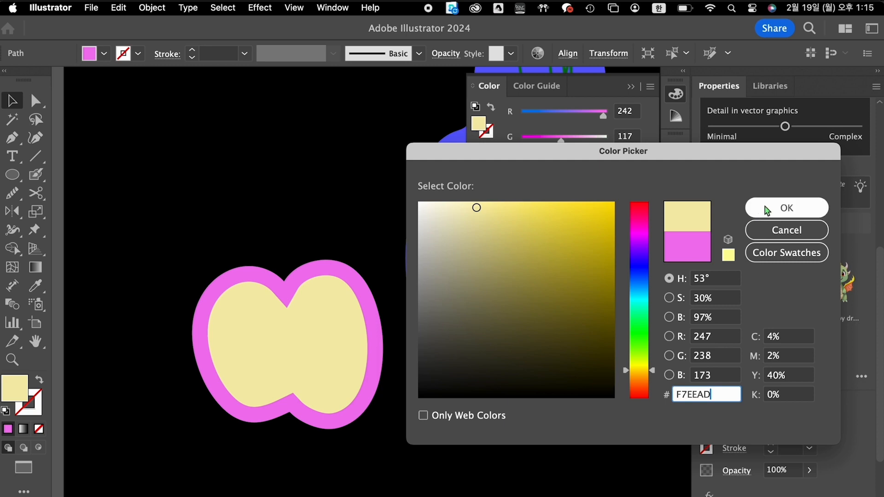
pyautogui.click(786, 207)
# - Round the corner points at the upper and lower notches of the pale-yellow apple shape
pyautogui.press('super+=')
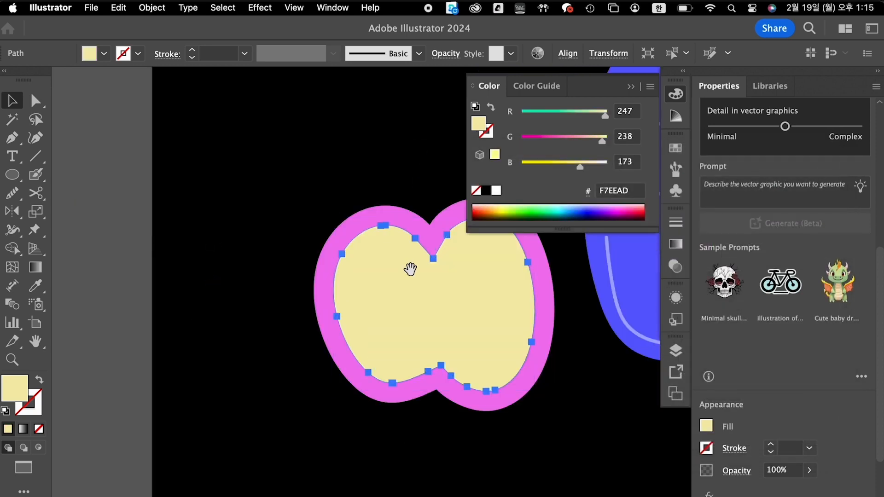
pyautogui.moveTo(402, 244); pyautogui.dragTo(341, 252)
pyautogui.scroll(4, 341, 244)
pyautogui.scroll(-2, 341, 244)
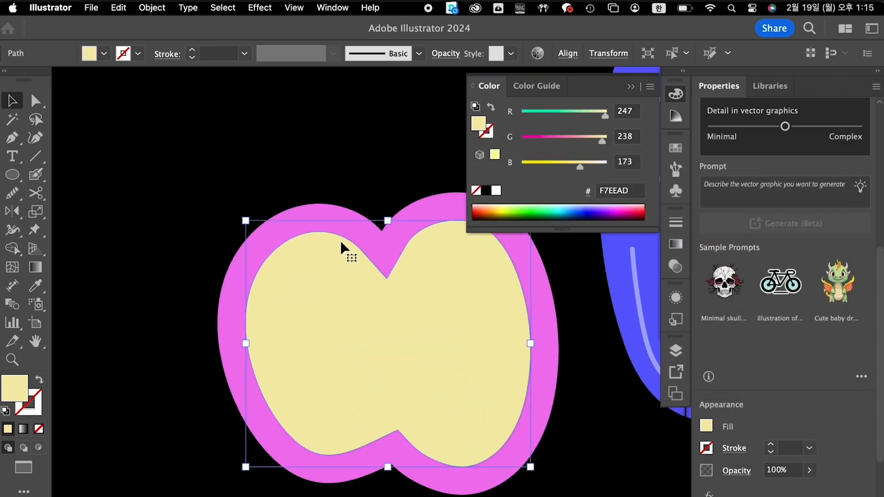
pyautogui.press('a')
pyautogui.click(391, 180)
pyautogui.click(386, 278)
pyautogui.moveTo(386, 275); pyautogui.dragTo(385, 258)
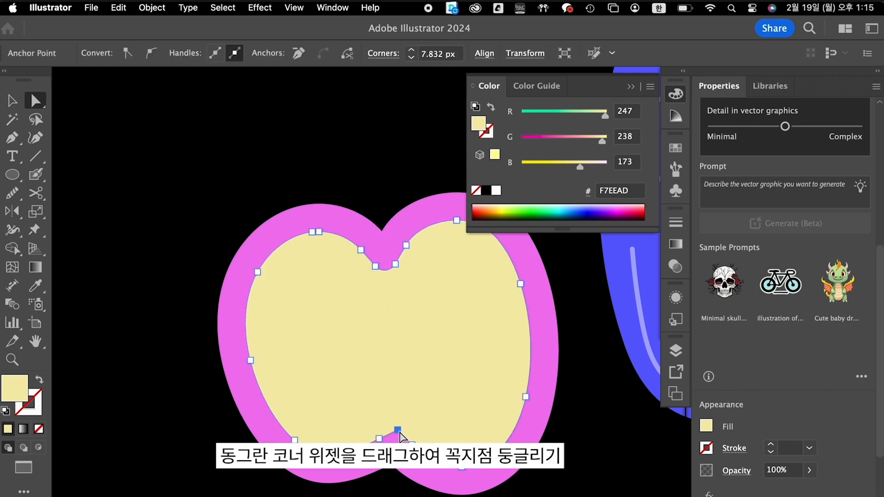
pyautogui.moveTo(396, 433); pyautogui.dragTo(398, 440)
pyautogui.click(576, 463)
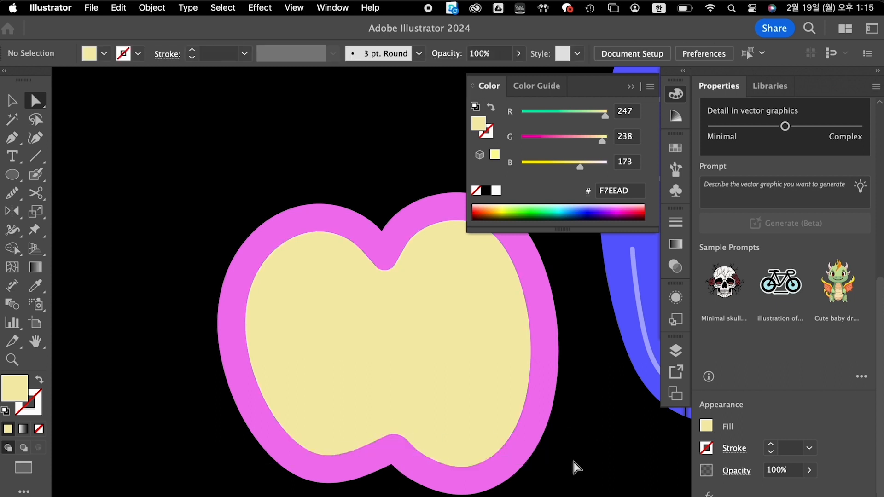
# - Paint two seeds on the apple's cut face and a short stem in its upper notch with the Blob Brush in dark brown 472711
pyautogui.press('super+minus')
pyautogui.moveTo(387, 343); pyautogui.dragTo(336, 351)
pyautogui.doubleClick(18, 389)
pyautogui.moveTo(584, 311); pyautogui.dragTo(594, 335)
pyautogui.moveTo(654, 375); pyautogui.dragTo(655, 386)
pyautogui.moveTo(594, 336)
pyautogui.mouseDown()
pyautogui.moveTo(594, 352)
pyautogui.moveTo(566, 343)
pyautogui.mouseUp()
pyautogui.click(779, 206)
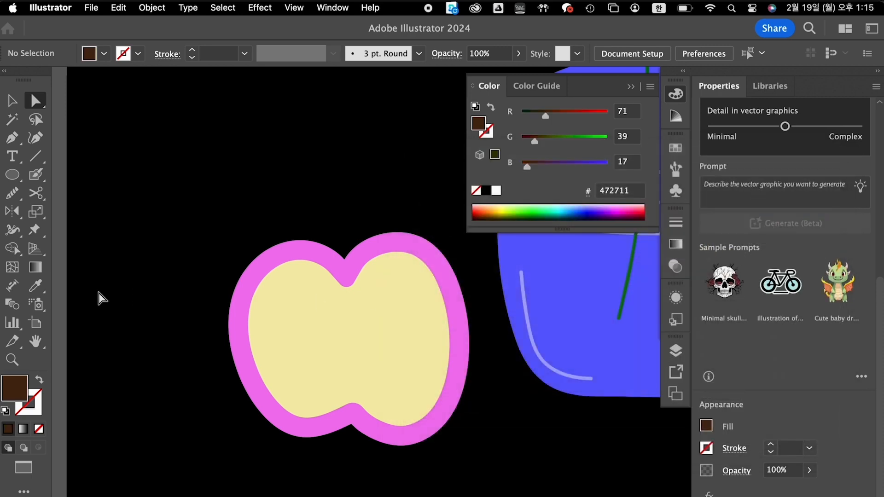
pyautogui.click(36, 174)
pyautogui.moveTo(328, 343)
pyautogui.mouseDown()
pyautogui.moveTo(367, 331)
pyautogui.moveTo(369, 342)
pyautogui.mouseUp()
pyautogui.hotkey('shift', 'x')
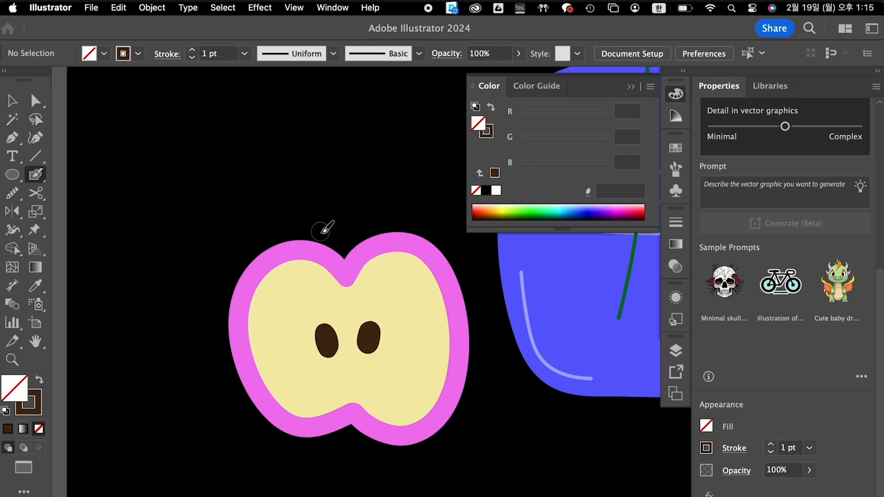
pyautogui.moveTo(334, 220); pyautogui.dragTo(343, 264)
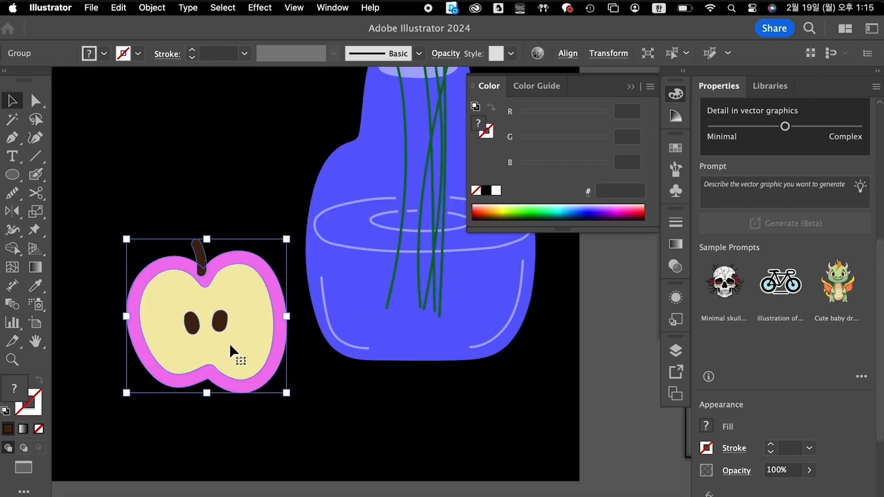
# - Move the grouped cut apple in front of the bottle's lower-left part with a slight counterclockwise tilt
pyautogui.moveTo(229, 345); pyautogui.dragTo(451, 357)
pyautogui.press('super+minus')
pyautogui.moveTo(253, 301); pyautogui.dragTo(180, 389)
pyautogui.press('super+minus')
pyautogui.moveTo(357, 234); pyautogui.dragTo(278, 358)
pyautogui.moveTo(343, 345); pyautogui.dragTo(309, 333)
pyautogui.moveTo(357, 433); pyautogui.dragTo(280, 426)
pyautogui.click(451, 386)
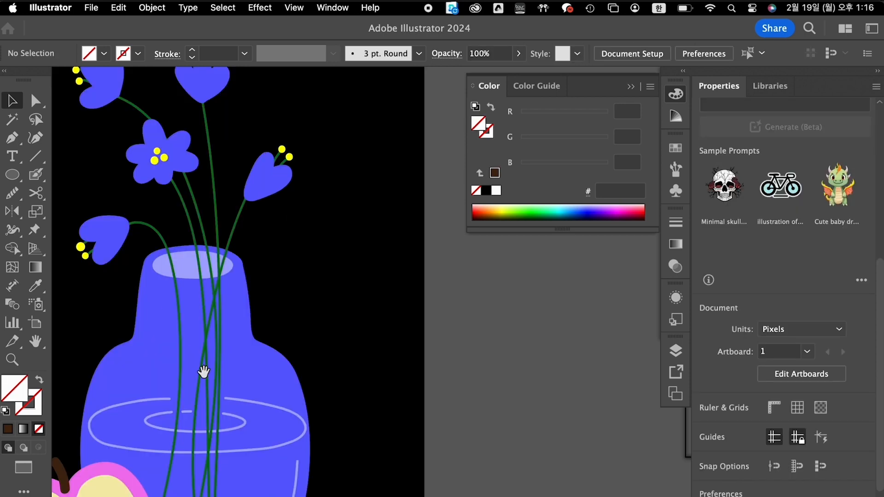
# - Set the fill colour to crimson C10C67 for painting with the Blob Brush
pyautogui.moveTo(203, 371); pyautogui.dragTo(252, 255)
pyautogui.moveTo(142, 358); pyautogui.dragTo(395, 395)
pyautogui.click(35, 174)
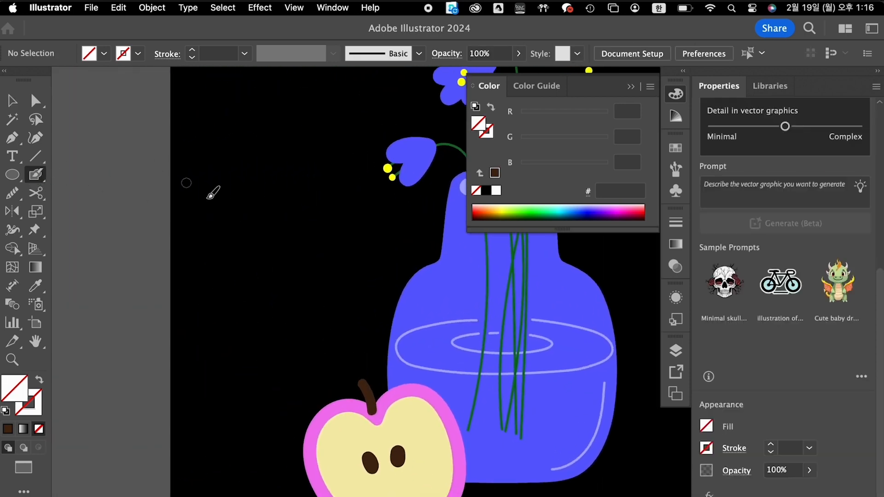
pyautogui.doubleClick(18, 393)
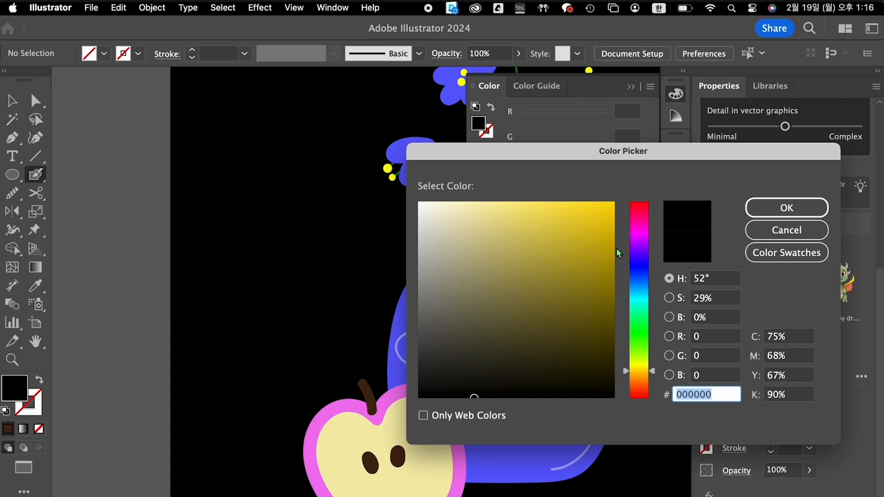
pyautogui.click(639, 227)
pyautogui.click(639, 214)
pyautogui.click(605, 222)
pyautogui.moveTo(604, 222); pyautogui.dragTo(605, 249)
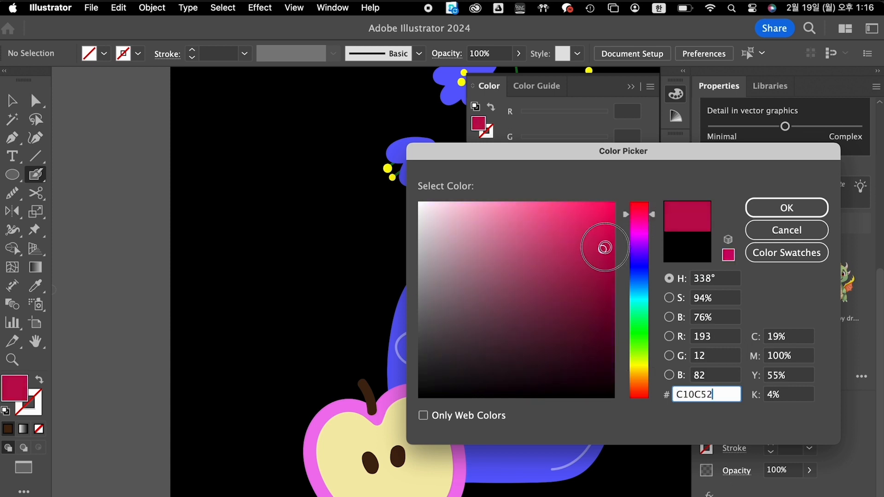
pyautogui.moveTo(658, 226); pyautogui.dragTo(655, 219)
pyautogui.click(767, 206)
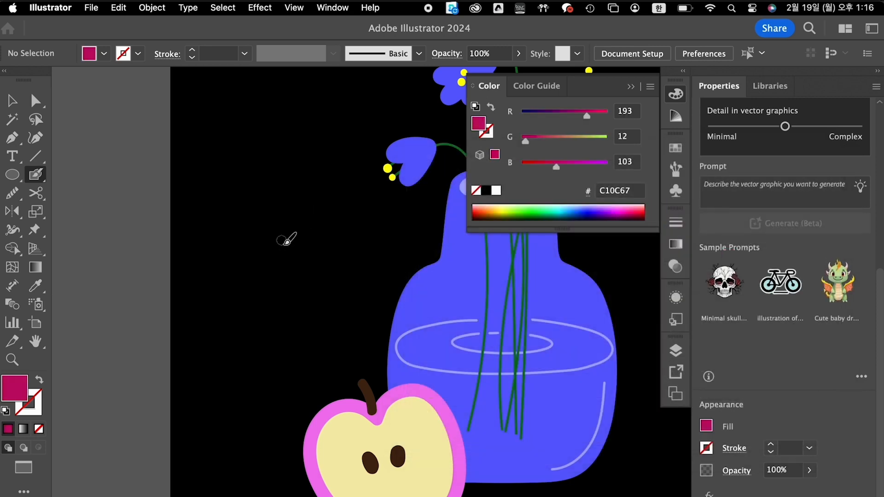
# - Paint a closed crimson apple outline above and left of the cut apple, and delete its inner path to make it solid
pyautogui.moveTo(291, 243)
pyautogui.mouseDown()
pyautogui.moveTo(259, 232)
pyautogui.moveTo(234, 262)
pyautogui.moveTo(241, 307)
pyautogui.moveTo(274, 332)
pyautogui.moveTo(347, 319)
pyautogui.moveTo(366, 247)
pyautogui.moveTo(346, 220)
pyautogui.moveTo(315, 224)
pyautogui.moveTo(297, 248)
pyautogui.mouseUp()
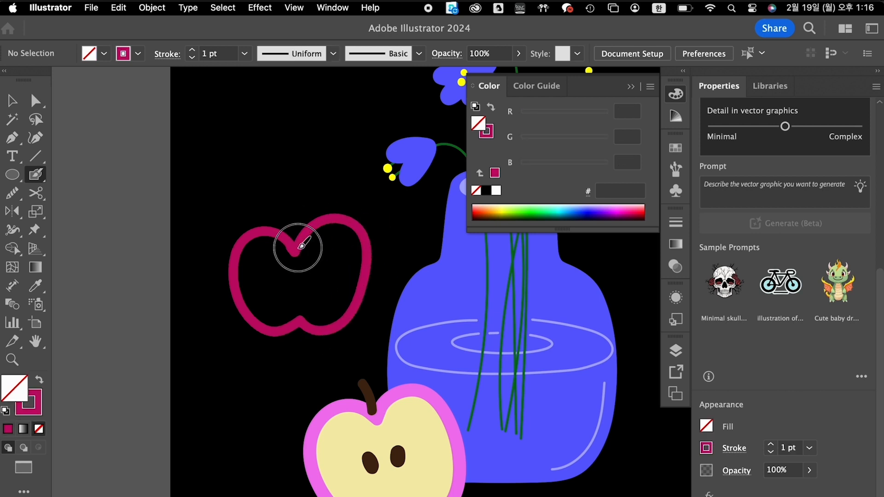
pyautogui.click(13, 101)
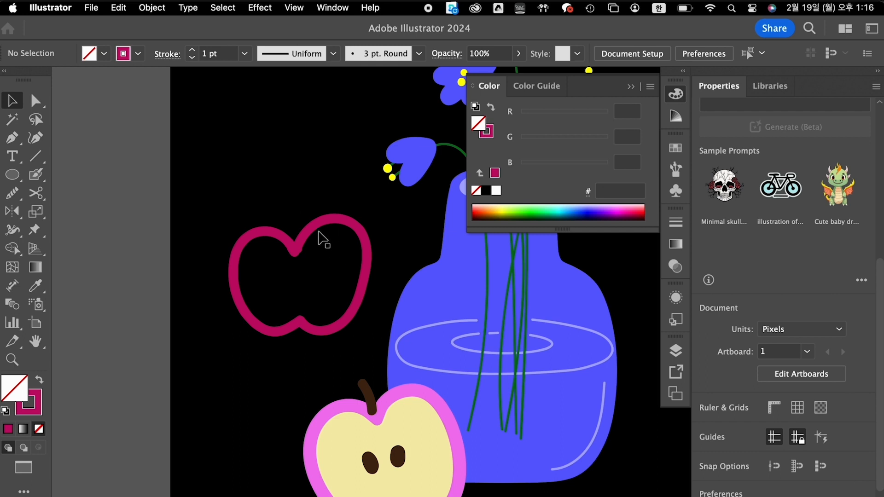
pyautogui.doubleClick(315, 239)
pyautogui.click(313, 237)
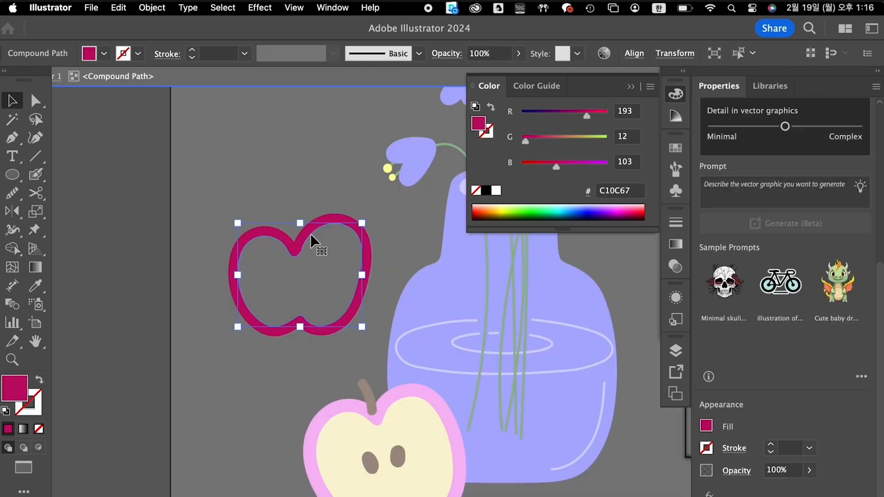
pyautogui.click(315, 132)
pyautogui.doubleClick(324, 193)
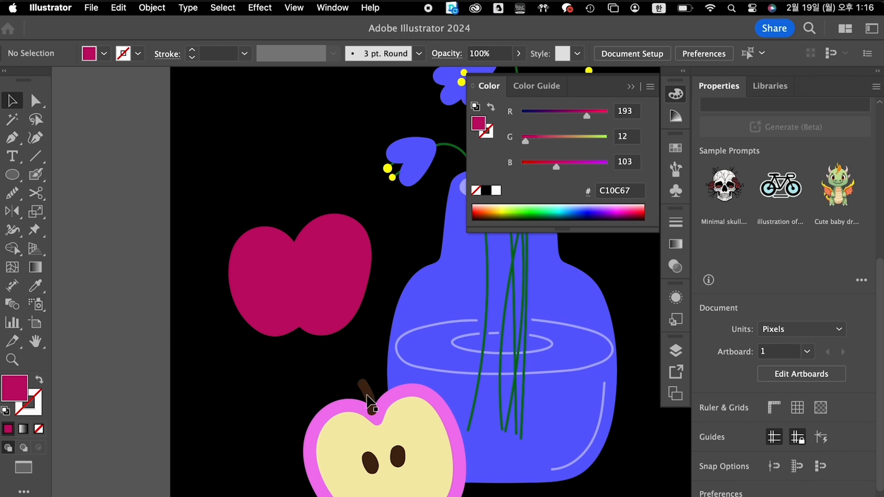
# - Sample the dark brown from the cut apple's stem and paint a short stem on the crimson apple with the Blob Brush
pyautogui.click(371, 404)
pyautogui.click(194, 189)
pyautogui.click(40, 288)
pyautogui.click(365, 386)
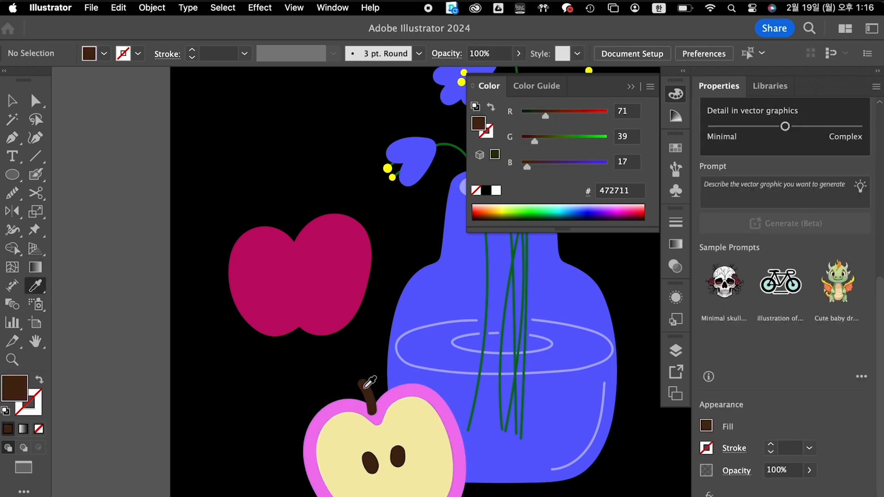
pyautogui.click(36, 175)
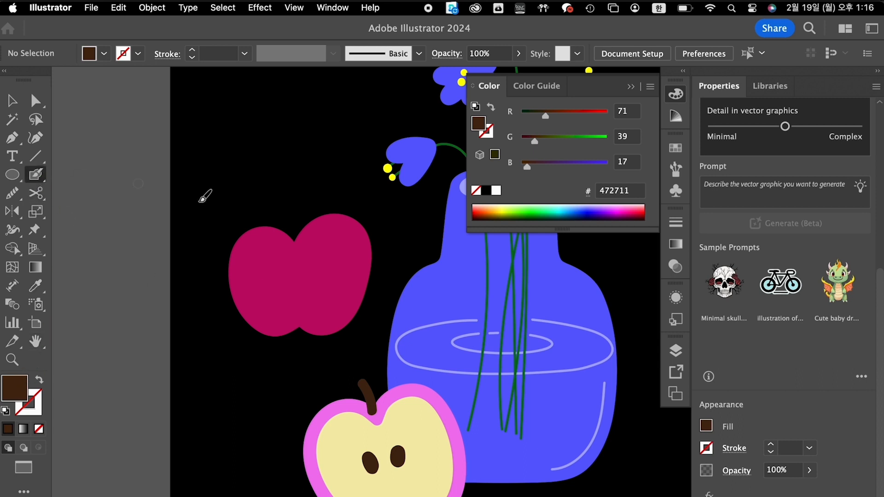
pyautogui.hotkey('shift', 'x')
pyautogui.moveTo(289, 218); pyautogui.dragTo(295, 249)
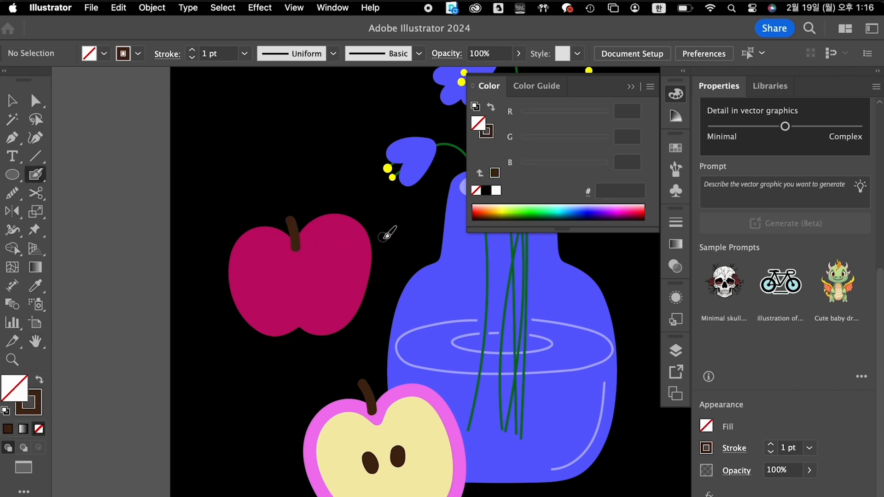
pyautogui.click(269, 292)
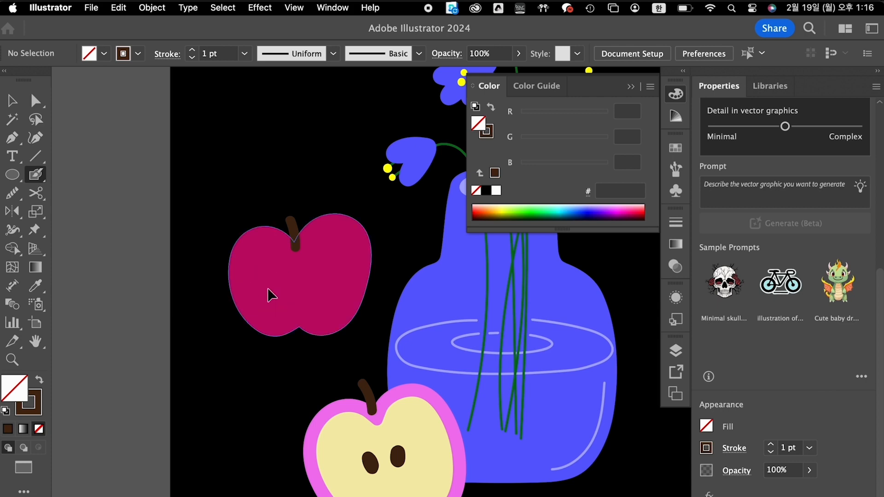
pyautogui.doubleClick(15, 388)
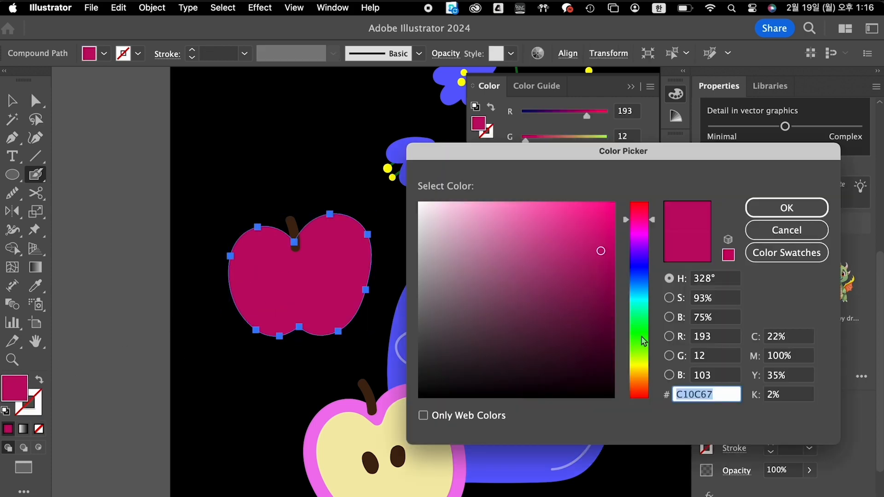
pyautogui.moveTo(580, 259); pyautogui.dragTo(486, 206)
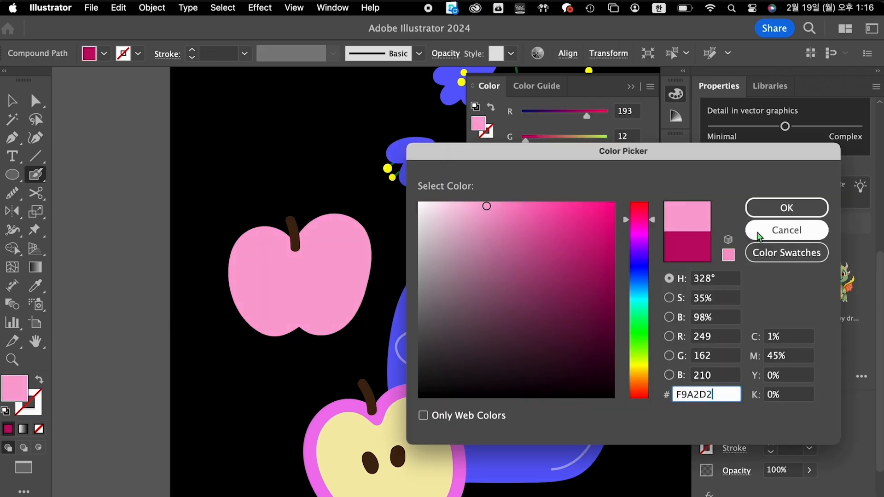
pyautogui.click(786, 230)
pyautogui.click(259, 388)
pyautogui.click(346, 426)
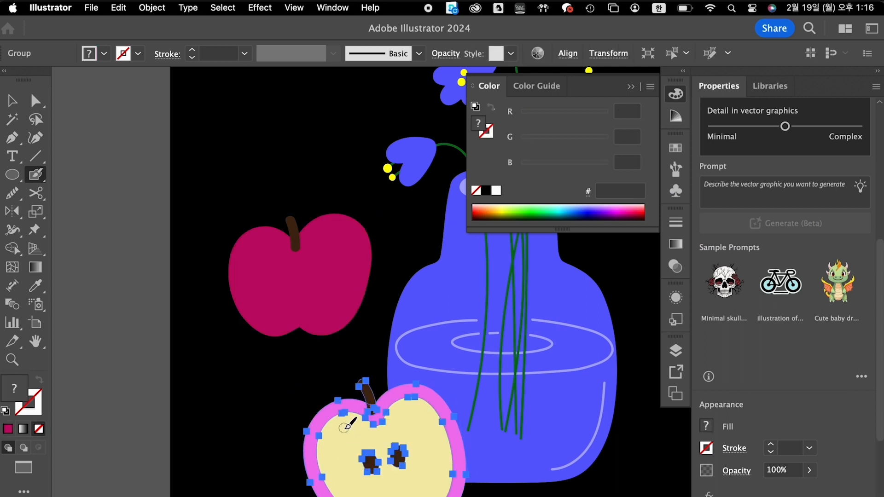
pyautogui.click(250, 394)
# - Sample the cut face's pale yellow and paint a dot and a curved highlight along the crimson apple's right side with the Blob Brush
pyautogui.click(36, 286)
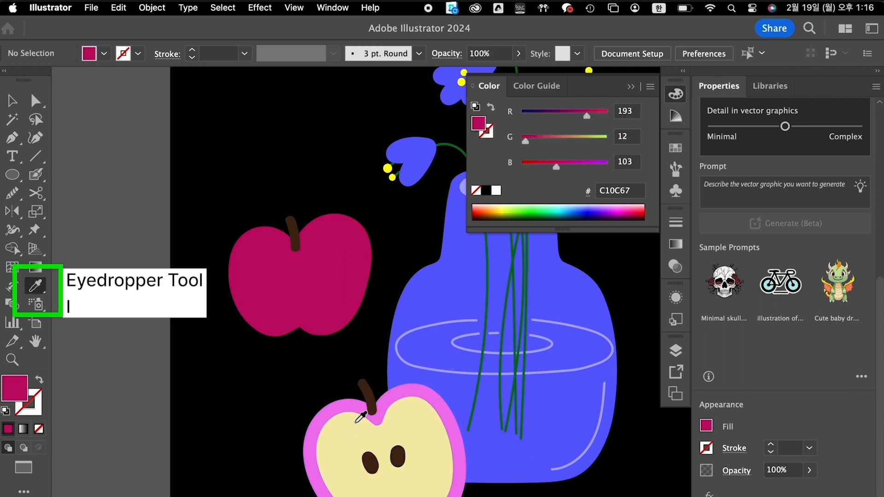
pyautogui.click(361, 445)
pyautogui.click(36, 176)
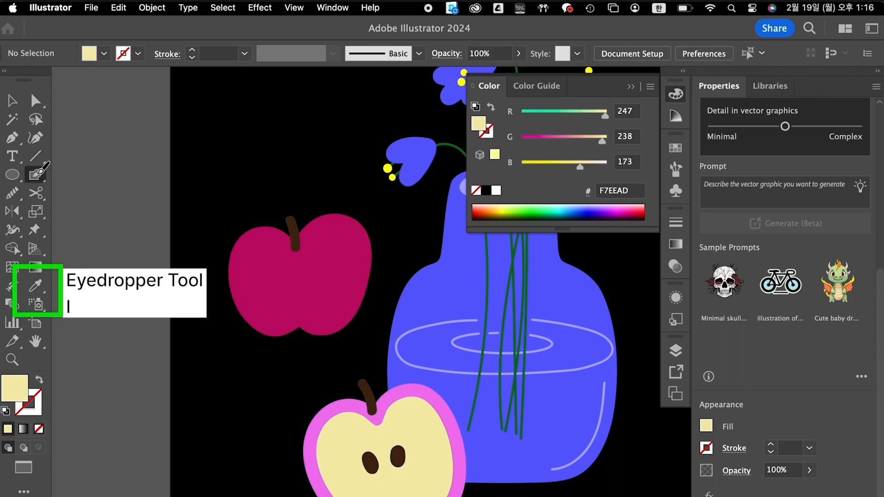
pyautogui.moveTo(353, 275); pyautogui.dragTo(345, 300)
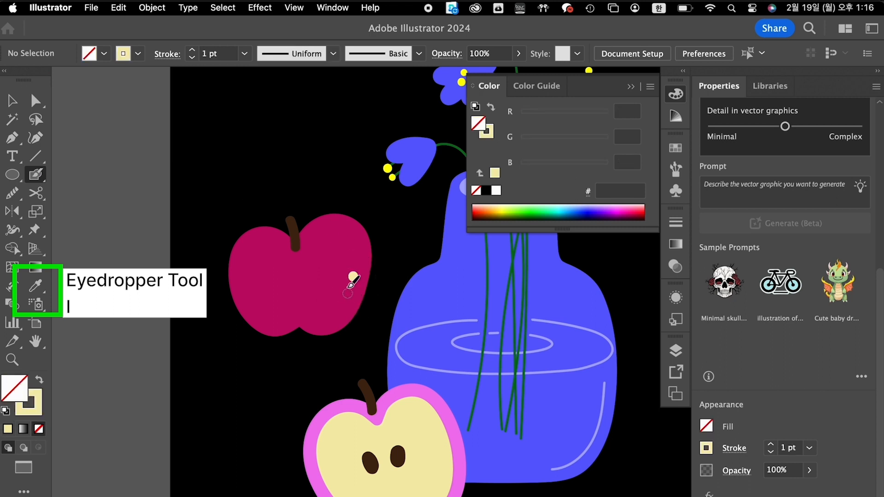
pyautogui.hotkey('shift', 'x')
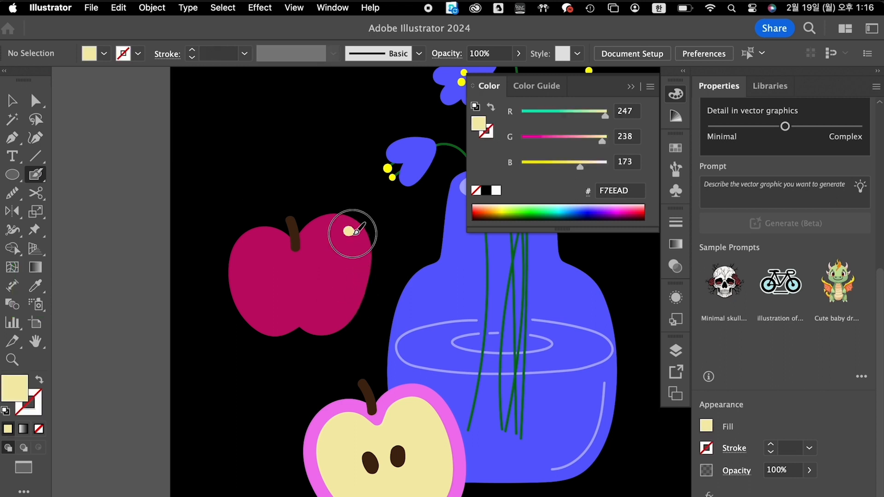
pyautogui.moveTo(349, 230); pyautogui.dragTo(353, 236)
pyautogui.hotkey('shift', 'x')
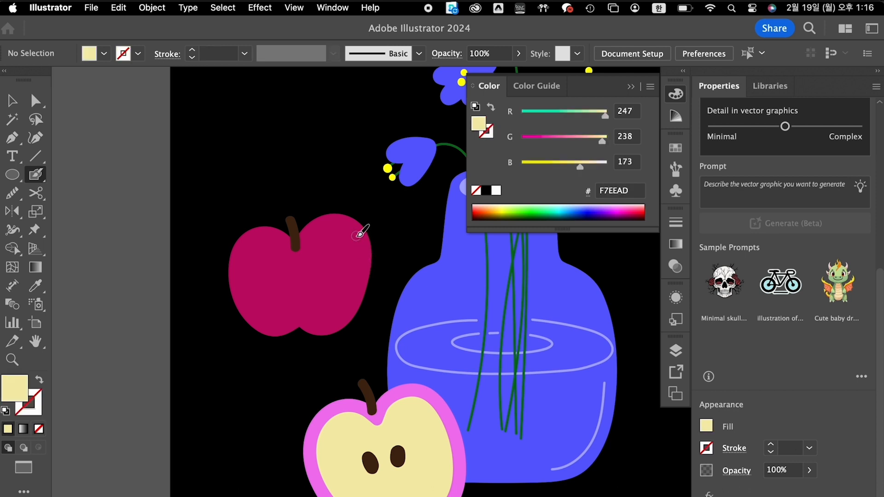
pyautogui.click(353, 235)
pyautogui.moveTo(357, 282); pyautogui.dragTo(364, 288)
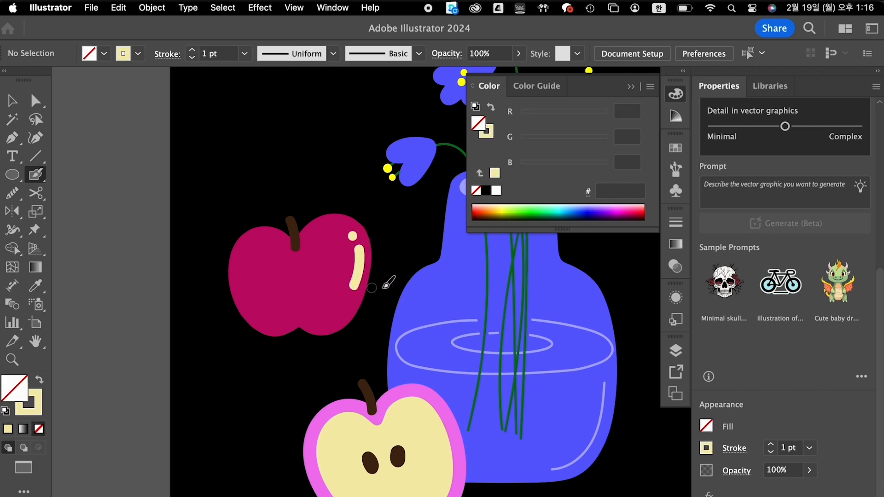
pyautogui.moveTo(360, 254); pyautogui.dragTo(350, 297)
pyautogui.press('super+z')
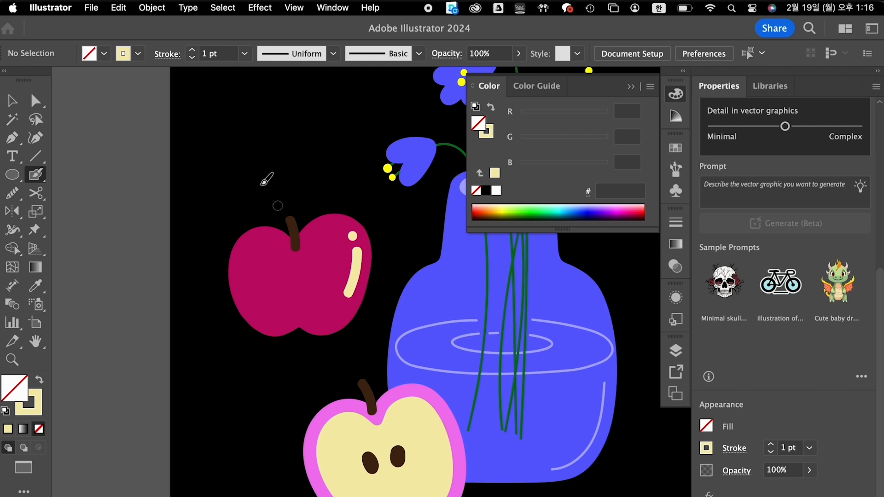
# - Set the stroke colour to dark green 146B0D
pyautogui.scroll(4, 275, 191)
pyautogui.doubleClick(37, 399)
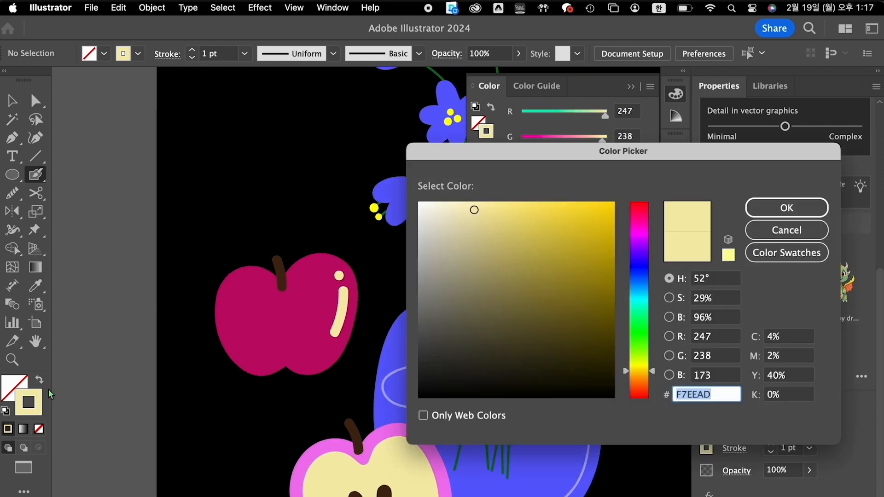
pyautogui.click(641, 339)
pyautogui.moveTo(566, 298); pyautogui.dragTo(591, 316)
pyautogui.click(769, 212)
# - Sample the flower stem's dark green 097016 as the stroke colour with the Eyedropper, leaving nothing selected
pyautogui.scroll(3, 396, 262)
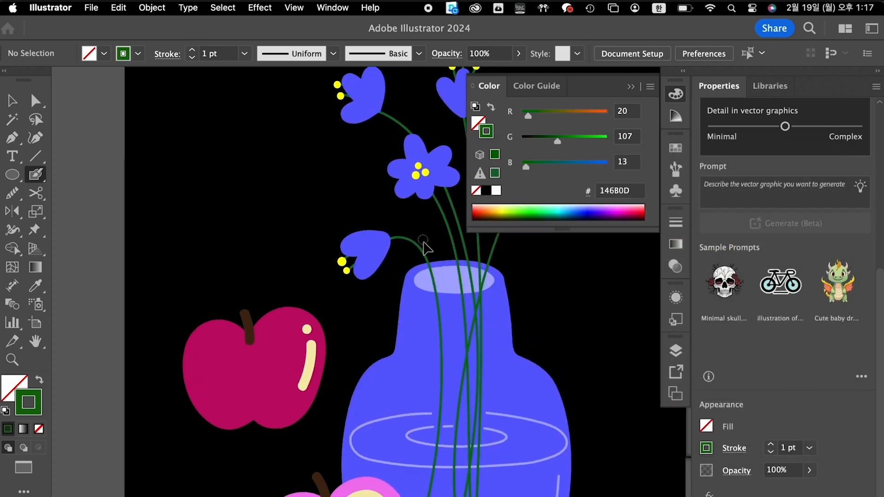
pyautogui.click(415, 253)
pyautogui.press('a')
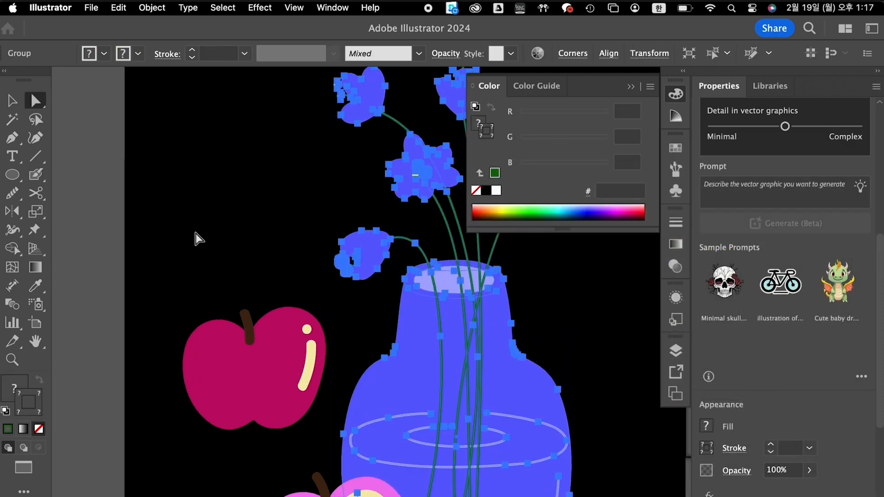
pyautogui.click(37, 286)
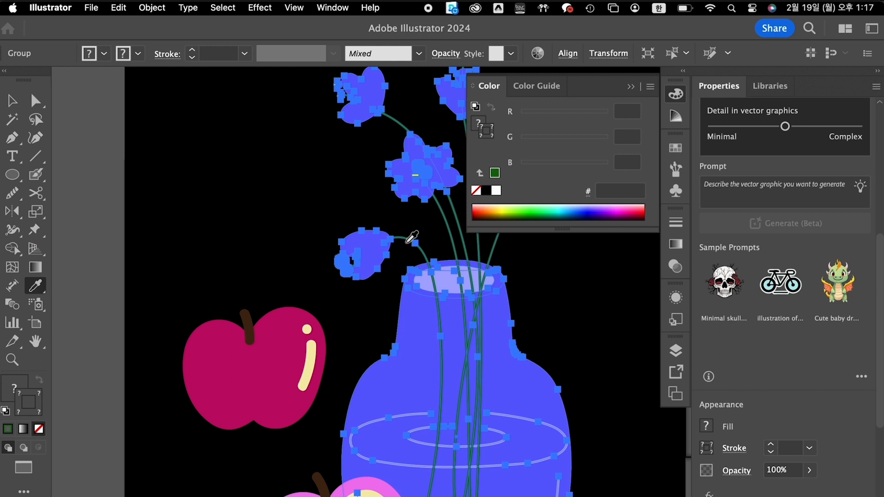
pyautogui.click(408, 241)
pyautogui.press('super+z')
pyautogui.press('super+shift+a')
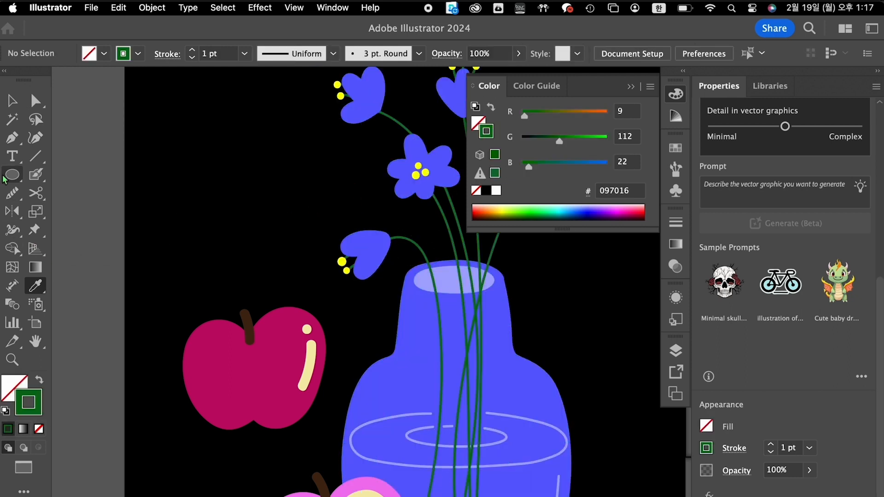
# - Paint a solid green oval leaf beside the crimson apple's stem with an enlarged Blob Brush and smooth its edge
pyautogui.click(32, 175)
pyautogui.moveTo(251, 313)
pyautogui.mouseDown()
pyautogui.moveTo(278, 305)
pyautogui.moveTo(266, 304)
pyautogui.mouseUp()
pyautogui.press('super+z')
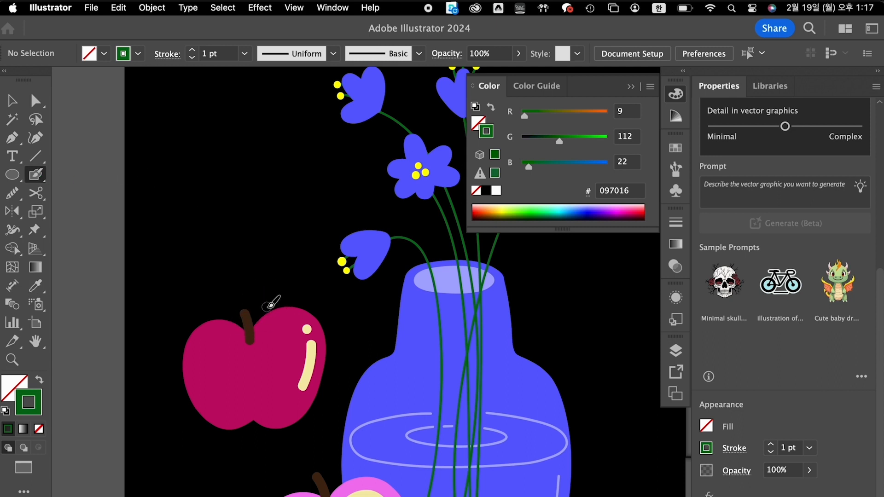
pyautogui.scroll(3, 262, 258)
pyautogui.scroll(2, 270, 302)
pyautogui.moveTo(267, 300)
pyautogui.mouseDown()
pyautogui.moveTo(235, 305)
pyautogui.moveTo(256, 276)
pyautogui.moveTo(287, 279)
pyautogui.moveTo(275, 299)
pyautogui.moveTo(246, 306)
pyautogui.moveTo(248, 292)
pyautogui.moveTo(266, 289)
pyautogui.moveTo(245, 278)
pyautogui.moveTo(282, 274)
pyautogui.moveTo(269, 304)
pyautogui.moveTo(242, 308)
pyautogui.moveTo(238, 293)
pyautogui.moveTo(270, 284)
pyautogui.mouseUp()
pyautogui.press('super+z')
pyautogui.press(']')
pyautogui.press(']')
pyautogui.press(']')
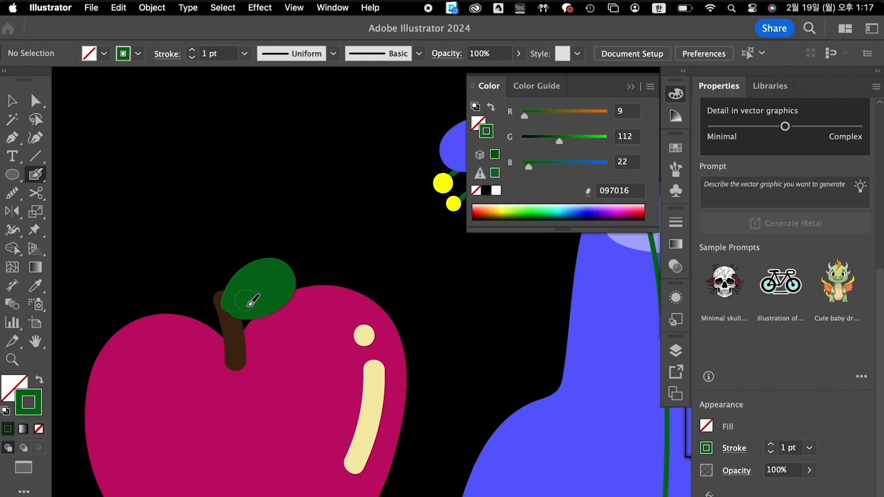
pyautogui.click(13, 193)
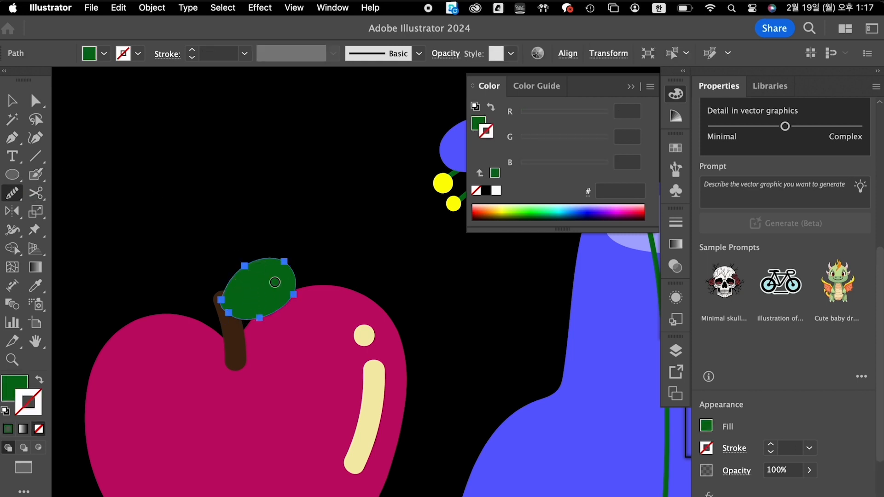
pyautogui.keyDown('super'); pyautogui.click(313, 231); pyautogui.keyUp('super')
# - Rotate the leaf slightly counterclockwise and position it against the upper right of the crimson apple's stem
pyautogui.press('v')
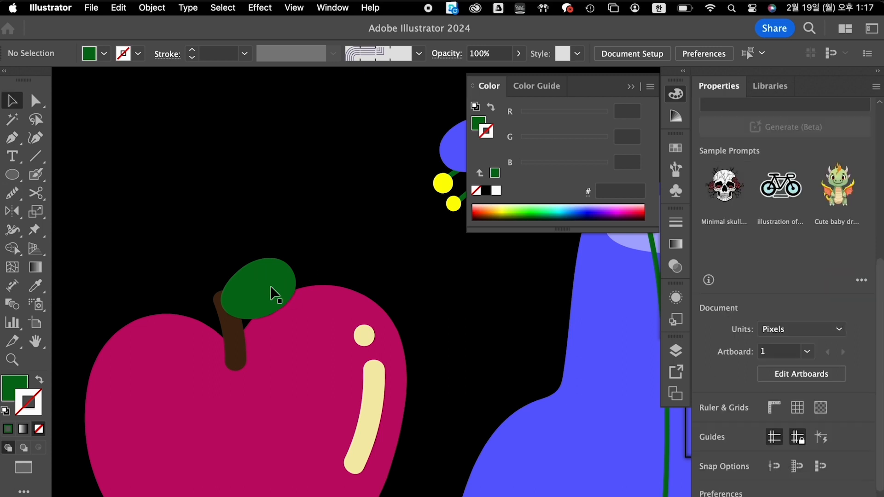
pyautogui.moveTo(270, 291); pyautogui.dragTo(268, 279)
pyautogui.click(259, 280)
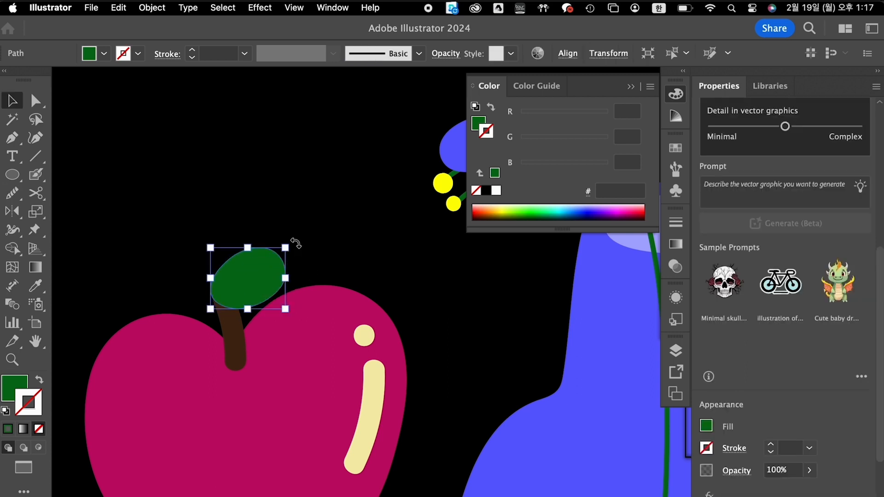
pyautogui.moveTo(292, 242); pyautogui.dragTo(286, 230)
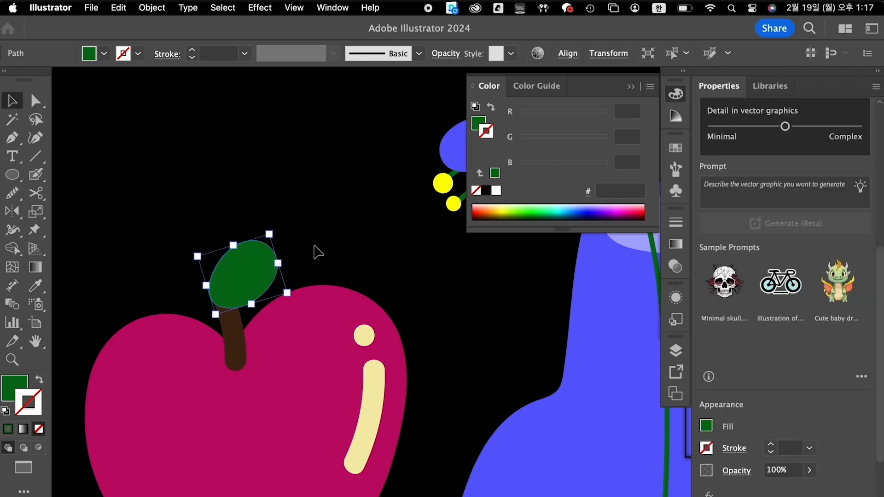
pyautogui.keyDown('super'); pyautogui.click(317, 242); pyautogui.keyUp('super')
pyautogui.press('super+minus')
pyautogui.press('super+minus')
pyautogui.moveTo(348, 297); pyautogui.dragTo(357, 312)
pyautogui.click(386, 264)
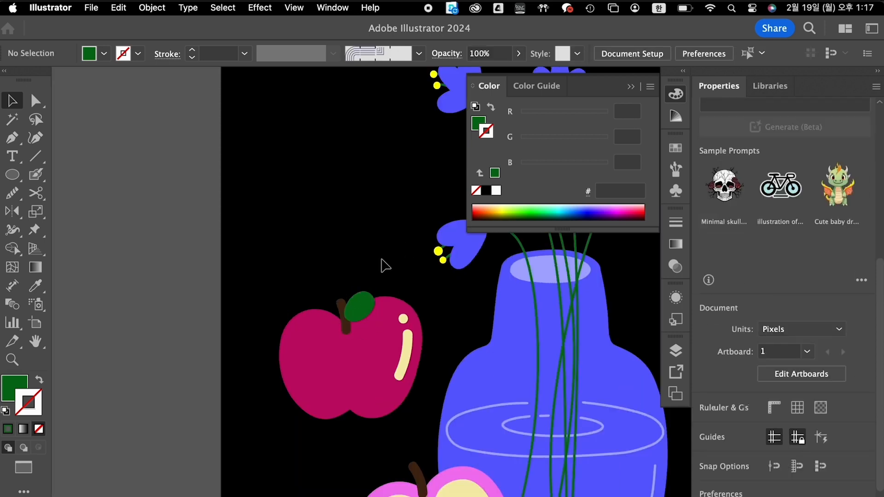
# - Group the crimson apple's parts and arrange it, tilted clockwise, overlapping the cut apple's right side in front of the bottle's base
pyautogui.moveTo(251, 259); pyautogui.dragTo(417, 392)
pyautogui.press('super+g')
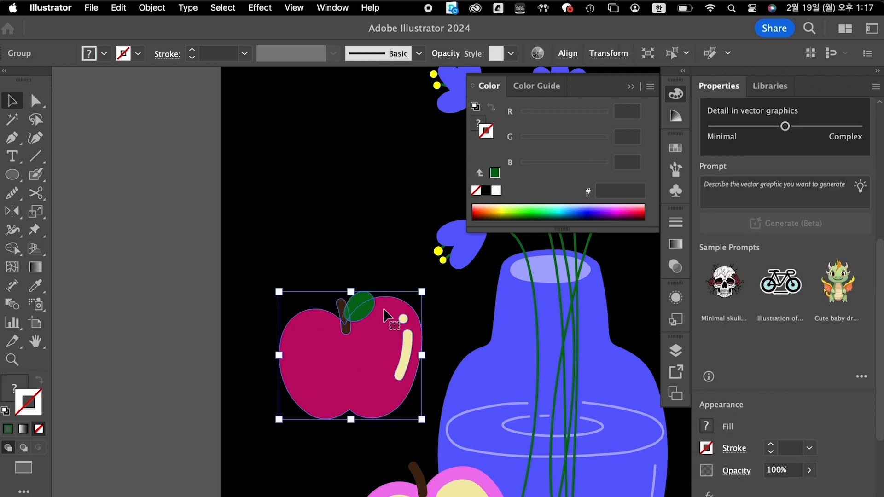
pyautogui.press('super+minus')
pyautogui.press('super+minus')
pyautogui.moveTo(358, 309); pyautogui.dragTo(205, 296)
pyautogui.moveTo(280, 288); pyautogui.dragTo(387, 393)
pyautogui.moveTo(436, 348); pyautogui.dragTo(443, 359)
pyautogui.moveTo(409, 385); pyautogui.dragTo(448, 377)
pyautogui.moveTo(349, 379); pyautogui.dragTo(447, 392)
pyautogui.click(549, 357)
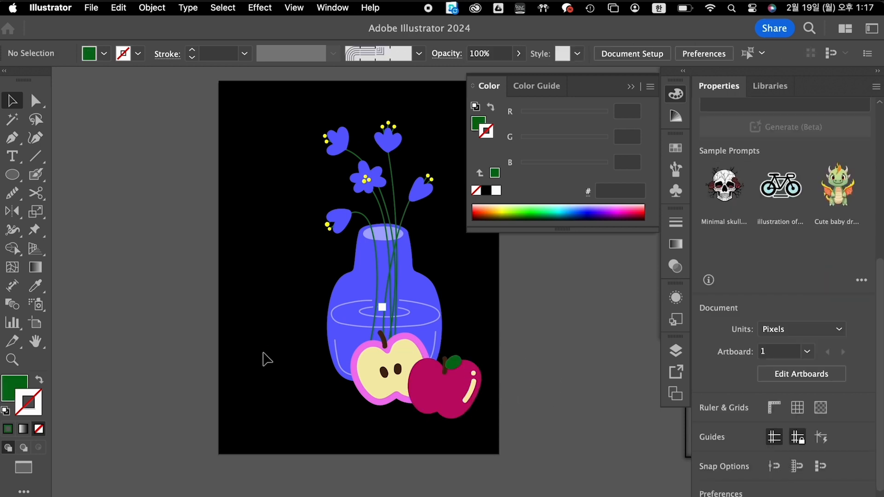
# - Paint a solid green half-round wedge on the black area left of the cut apple with the Blob Brush
pyautogui.press('super+equal')
pyautogui.press('super+equal')
pyautogui.moveTo(215, 370); pyautogui.dragTo(344, 237)
pyautogui.press('b')
pyautogui.moveTo(247, 318)
pyautogui.mouseDown()
pyautogui.moveTo(330, 350)
pyautogui.moveTo(302, 379)
pyautogui.moveTo(251, 365)
pyautogui.moveTo(235, 319)
pyautogui.moveTo(250, 363)
pyautogui.moveTo(285, 373)
pyautogui.moveTo(261, 357)
pyautogui.moveTo(247, 323)
pyautogui.moveTo(285, 352)
pyautogui.moveTo(265, 355)
pyautogui.moveTo(271, 362)
pyautogui.moveTo(301, 359)
pyautogui.moveTo(290, 373)
pyautogui.moveTo(306, 368)
pyautogui.moveTo(299, 346)
pyautogui.moveTo(321, 360)
pyautogui.mouseUp()
pyautogui.hotkey('shift', 'x')
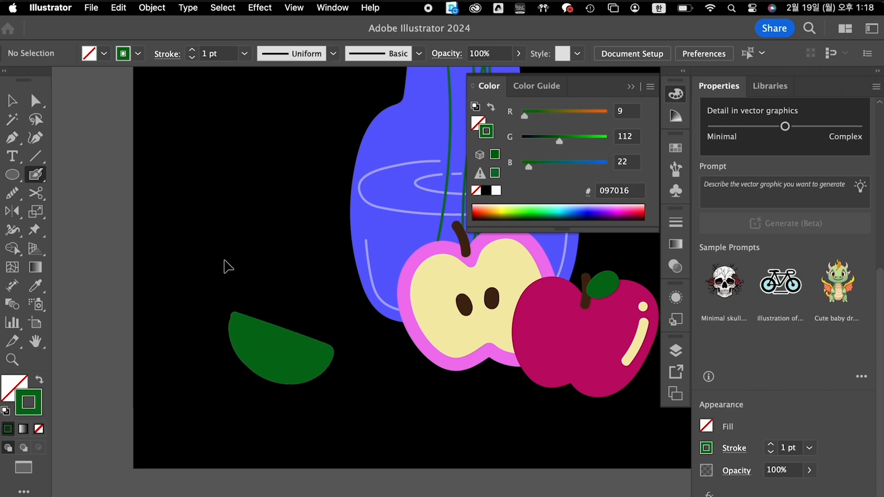
# - Recolour the green wedge with the pink sampled from the cut apple's rim
pyautogui.click(6, 101)
pyautogui.click(278, 349)
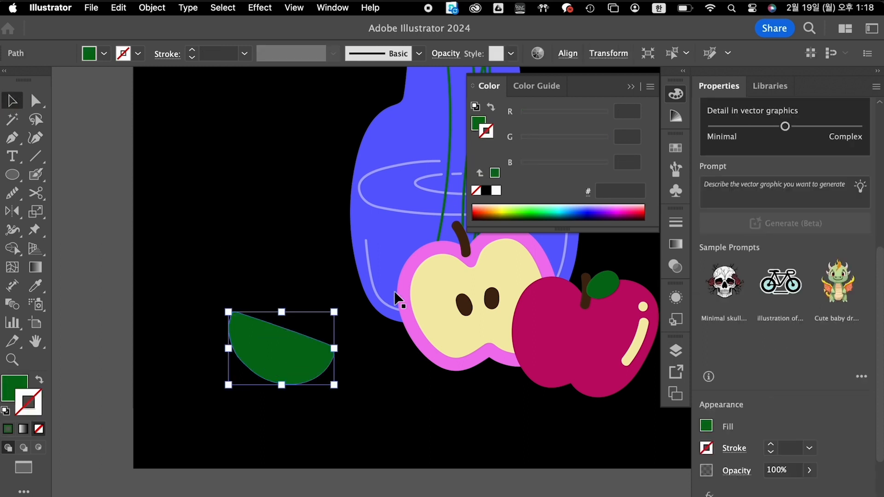
pyautogui.press('i')
pyautogui.click(432, 249)
pyautogui.click(13, 99)
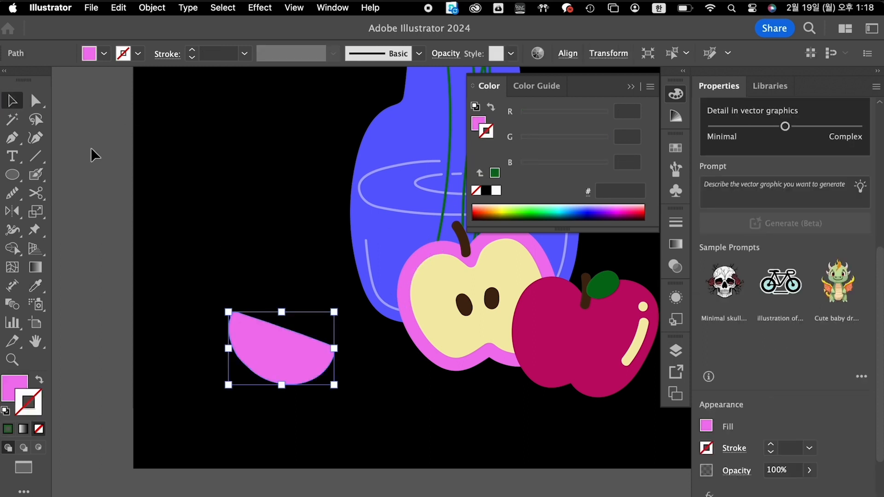
# - Paint a smaller half-round wedge above the pink one and fill it with the cut apple's pale yellow
pyautogui.click(36, 175)
pyautogui.press('super+shift+a')
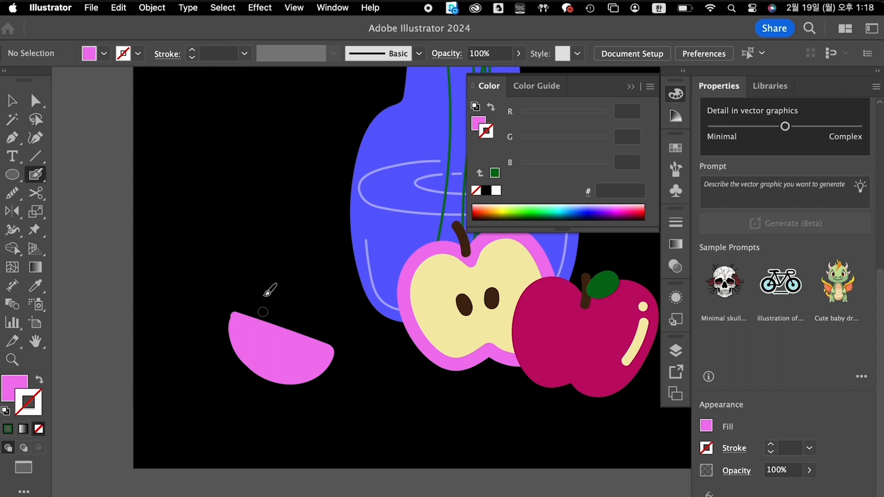
pyautogui.moveTo(259, 245)
pyautogui.mouseDown()
pyautogui.moveTo(258, 270)
pyautogui.moveTo(279, 285)
pyautogui.moveTo(299, 282)
pyautogui.moveTo(315, 265)
pyautogui.moveTo(258, 245)
pyautogui.moveTo(273, 263)
pyautogui.moveTo(305, 269)
pyautogui.moveTo(268, 275)
pyautogui.moveTo(287, 280)
pyautogui.moveTo(324, 266)
pyautogui.mouseUp()
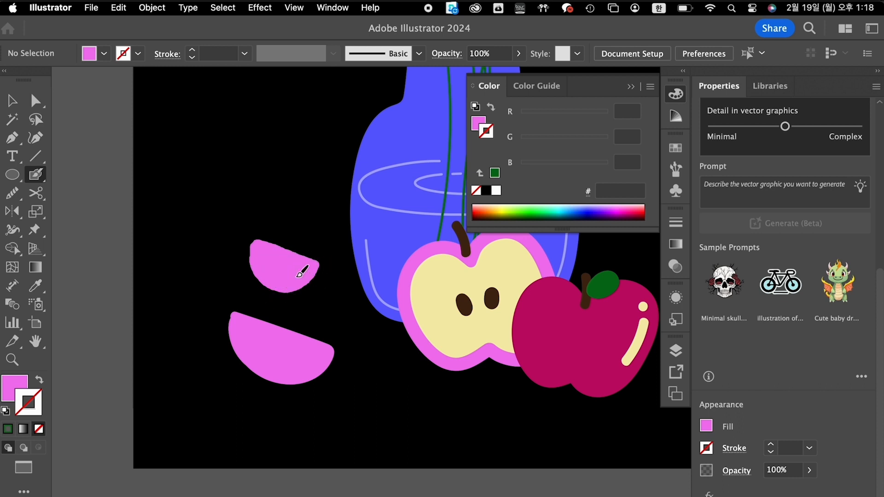
pyautogui.keyDown('super'); pyautogui.click(306, 278); pyautogui.keyUp('super')
pyautogui.press('i')
pyautogui.click(433, 271)
pyautogui.keyDown('super'); pyautogui.click(323, 258); pyautogui.keyUp('super')
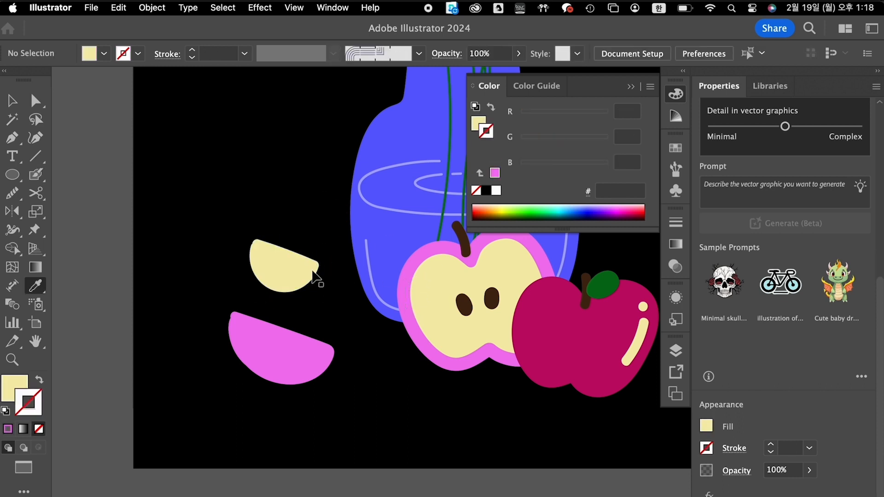
# - Move the pale yellow wedge onto the pink one and fit it inside, leaving a pink rim along the curved edge
pyautogui.moveTo(295, 266); pyautogui.dragTo(296, 338)
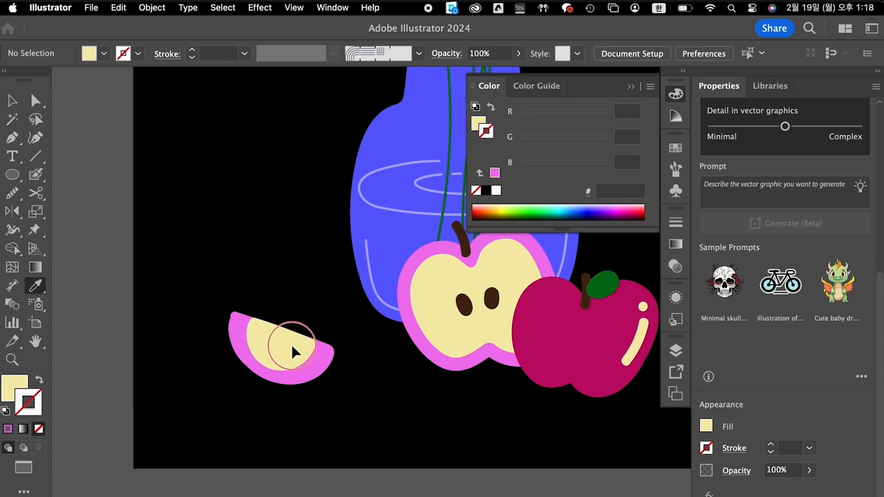
pyautogui.keyDown('super'); pyautogui.click(291, 344); pyautogui.keyUp('super')
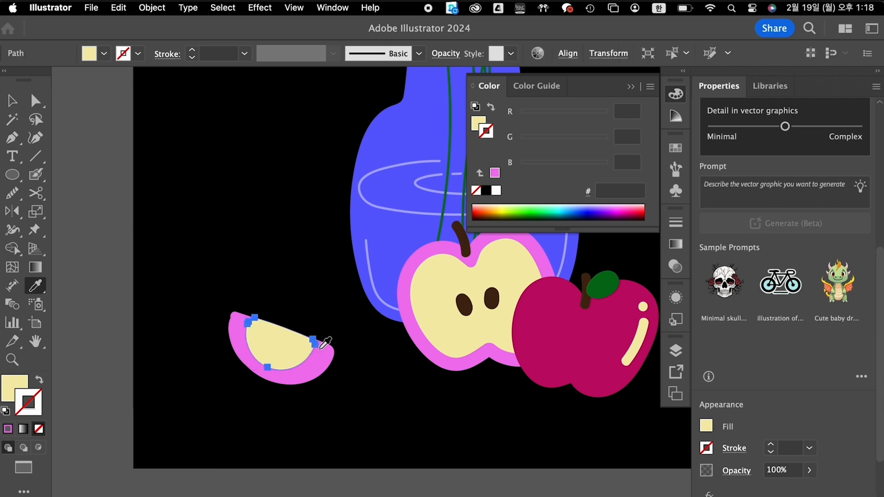
pyautogui.press('v')
pyautogui.moveTo(316, 344); pyautogui.dragTo(294, 350)
pyautogui.click(331, 319)
# - Pick up the dark brown of the cut apple's stem and paint one seed in the slice's pale yellow flesh
pyautogui.moveTo(463, 305); pyautogui.dragTo(390, 304)
pyautogui.press('super+z')
pyautogui.press('a')
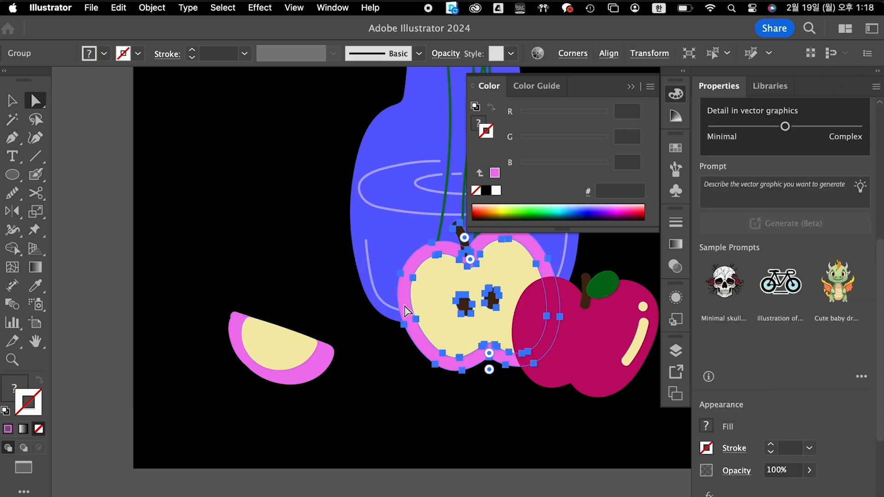
pyautogui.press('super+shift+a')
pyautogui.click(464, 248)
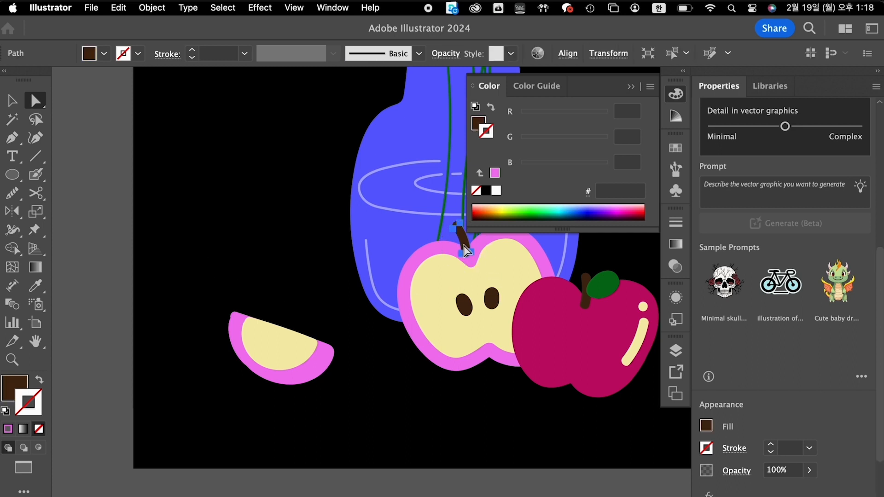
pyautogui.click(73, 208)
pyautogui.click(37, 176)
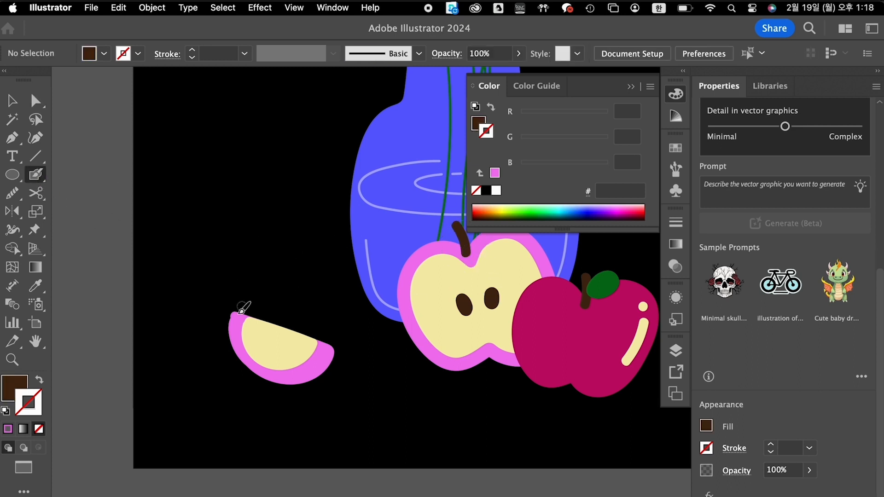
pyautogui.moveTo(274, 334); pyautogui.dragTo(279, 338)
pyautogui.press('super+z')
pyautogui.hotkey('shift', 'x')
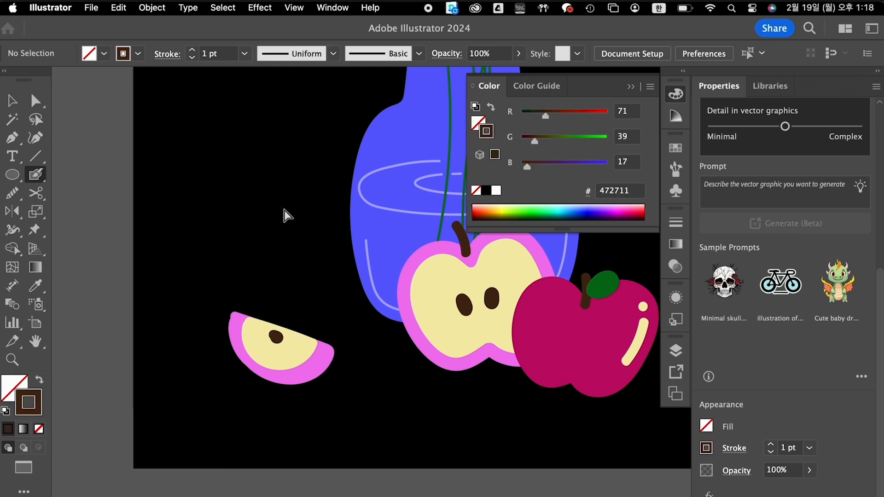
# - Smooth the bump at the upper-left corner of the slice's pink shape
pyautogui.press('super+equal')
pyautogui.press('super+equal')
pyautogui.moveTo(238, 328); pyautogui.dragTo(381, 305)
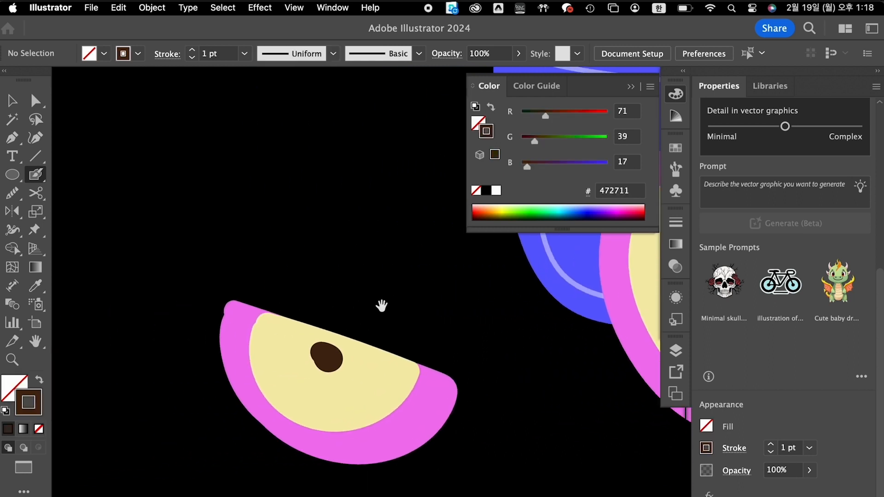
pyautogui.keyDown('super'); pyautogui.click(234, 346); pyautogui.keyUp('super')
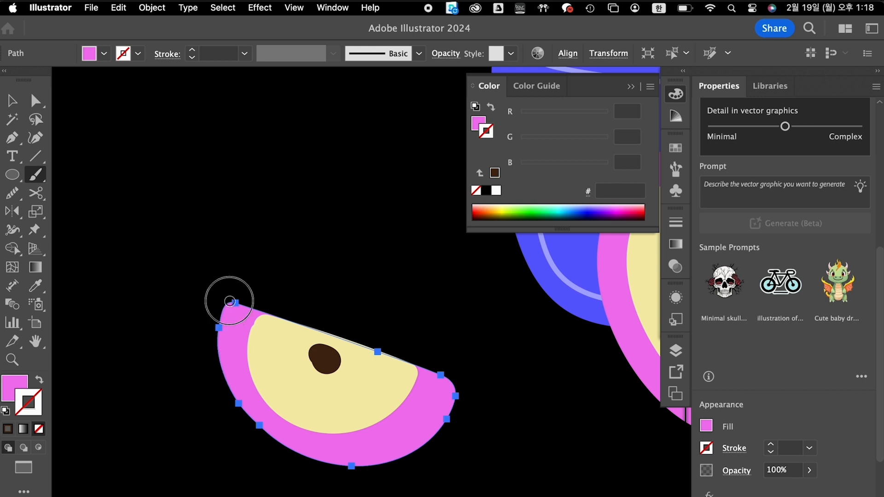
pyautogui.keyDown('super'); pyautogui.click(384, 291); pyautogui.keyUp('super')
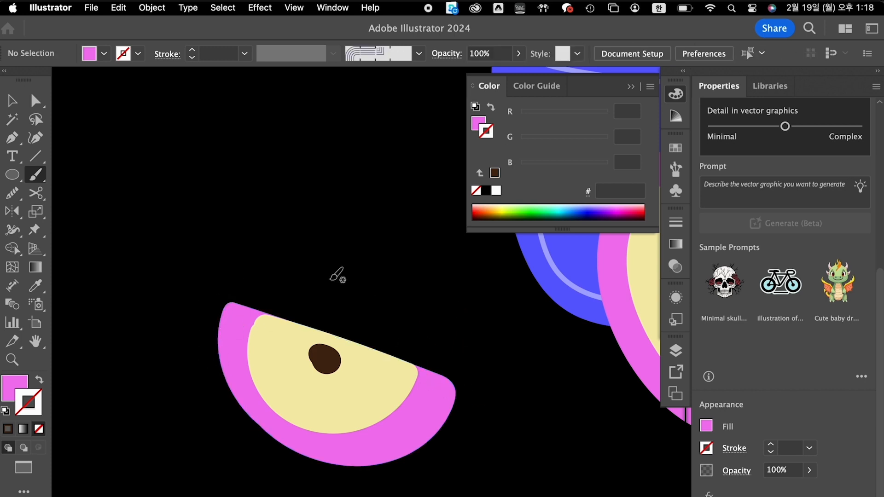
# - Group the apple slice's parts and place the slice lower and slightly closer to the cut apple
pyautogui.click(12, 100)
pyautogui.moveTo(179, 261); pyautogui.dragTo(378, 412)
pyautogui.press('super+g')
pyautogui.click(436, 278)
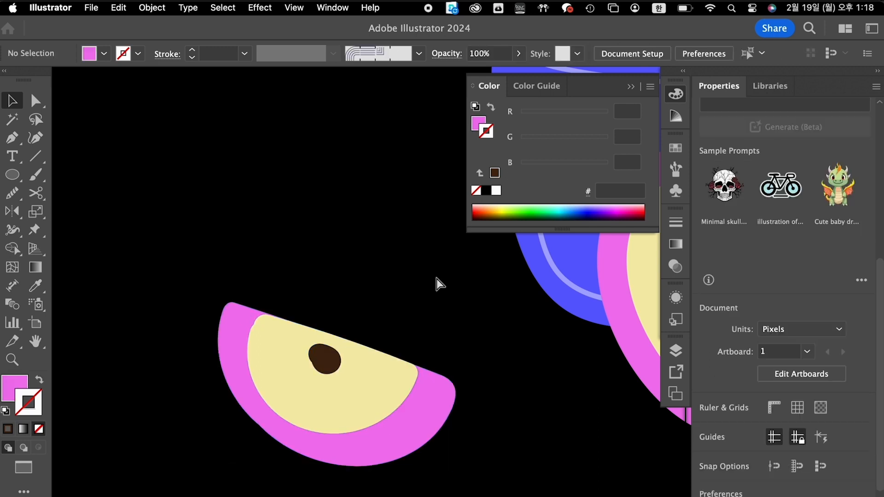
pyautogui.scroll(-3, 436, 278)
pyautogui.moveTo(360, 298); pyautogui.dragTo(169, 359)
pyautogui.click(242, 410)
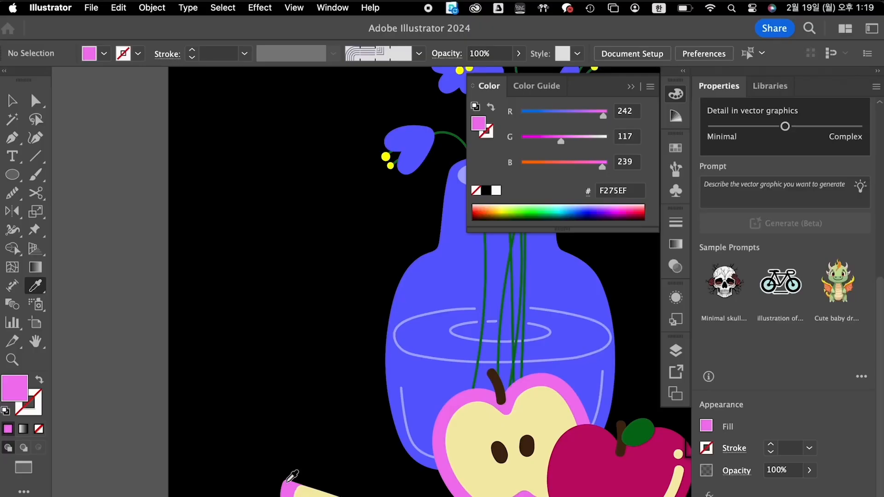
# - Sample the slice's pale yellow and change the fill colour to a saturated yellow F4D521
pyautogui.click(312, 493)
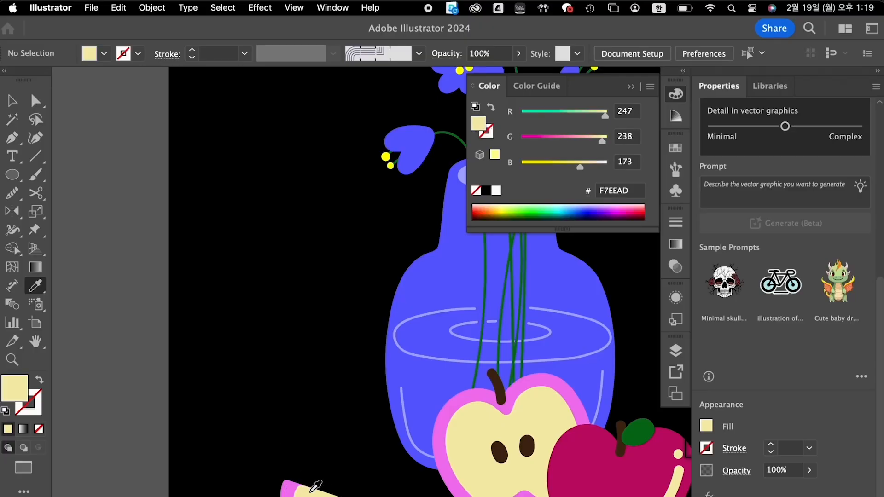
pyautogui.doubleClick(20, 390)
pyautogui.moveTo(565, 205)
pyautogui.mouseDown()
pyautogui.moveTo(572, 197)
pyautogui.moveTo(588, 208)
pyautogui.mouseUp()
pyautogui.click(765, 200)
# - Paint a plump solid yellow oval to the left of the bottle with the Blob Brush and smooth its outline
pyautogui.click(40, 179)
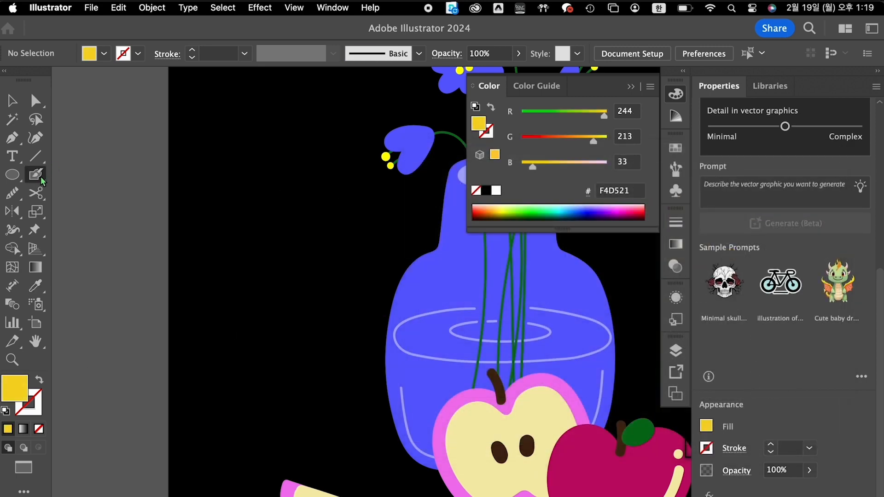
pyautogui.moveTo(313, 256)
pyautogui.mouseDown()
pyautogui.moveTo(228, 267)
pyautogui.moveTo(222, 286)
pyautogui.moveTo(245, 303)
pyautogui.moveTo(312, 305)
pyautogui.moveTo(344, 293)
pyautogui.moveTo(355, 276)
pyautogui.moveTo(326, 255)
pyautogui.mouseUp()
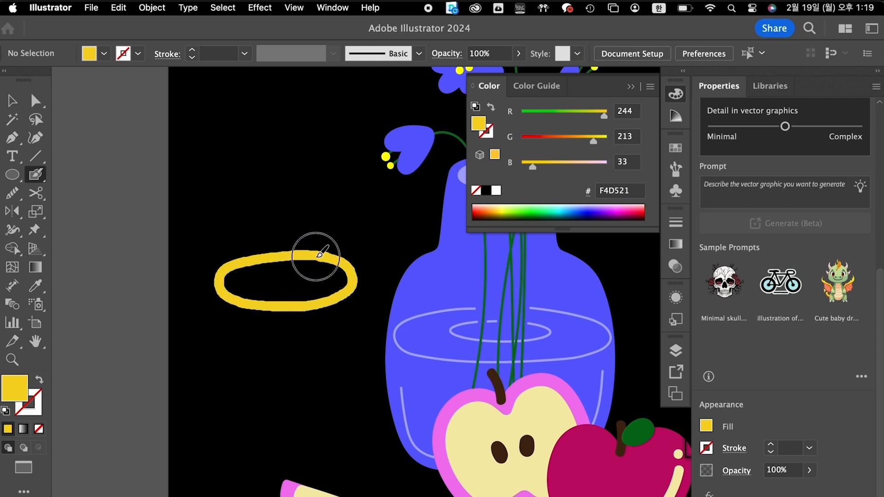
pyautogui.press('super+z')
pyautogui.moveTo(297, 224)
pyautogui.mouseDown()
pyautogui.moveTo(257, 233)
pyautogui.moveTo(231, 274)
pyautogui.moveTo(260, 307)
pyautogui.moveTo(301, 311)
pyautogui.moveTo(349, 292)
pyautogui.moveTo(360, 260)
pyautogui.moveTo(340, 230)
pyautogui.moveTo(294, 219)
pyautogui.moveTo(255, 235)
pyautogui.moveTo(236, 287)
pyautogui.moveTo(250, 241)
pyautogui.moveTo(281, 229)
pyautogui.moveTo(290, 232)
pyautogui.moveTo(276, 254)
pyautogui.moveTo(248, 273)
pyautogui.moveTo(277, 270)
pyautogui.moveTo(276, 286)
pyautogui.moveTo(296, 277)
pyautogui.moveTo(264, 288)
pyautogui.moveTo(265, 300)
pyautogui.moveTo(331, 286)
pyautogui.moveTo(313, 297)
pyautogui.moveTo(342, 278)
pyautogui.moveTo(352, 266)
pyautogui.moveTo(307, 226)
pyautogui.moveTo(312, 221)
pyautogui.moveTo(267, 270)
pyautogui.moveTo(317, 245)
pyautogui.moveTo(283, 280)
pyautogui.moveTo(291, 285)
pyautogui.moveTo(329, 265)
pyautogui.moveTo(336, 272)
pyautogui.moveTo(309, 303)
pyautogui.moveTo(346, 285)
pyautogui.moveTo(341, 291)
pyautogui.moveTo(314, 243)
pyautogui.moveTo(332, 261)
pyautogui.moveTo(341, 251)
pyautogui.moveTo(322, 224)
pyautogui.moveTo(349, 245)
pyautogui.moveTo(354, 264)
pyautogui.moveTo(306, 302)
pyautogui.moveTo(262, 299)
pyautogui.mouseUp()
pyautogui.moveTo(336, 259); pyautogui.dragTo(319, 253)
pyautogui.keyDown('super'); pyautogui.click(324, 257); pyautogui.keyUp('super')
pyautogui.press('super+shift+a')
pyautogui.keyDown('super'); pyautogui.click(317, 251); pyautogui.keyUp('super')
# - Rotate the yellow oval slightly clockwise and adjust its position left of the bottle
pyautogui.press('v')
pyautogui.moveTo(373, 211); pyautogui.dragTo(380, 220)
pyautogui.moveTo(316, 271); pyautogui.dragTo(313, 259)
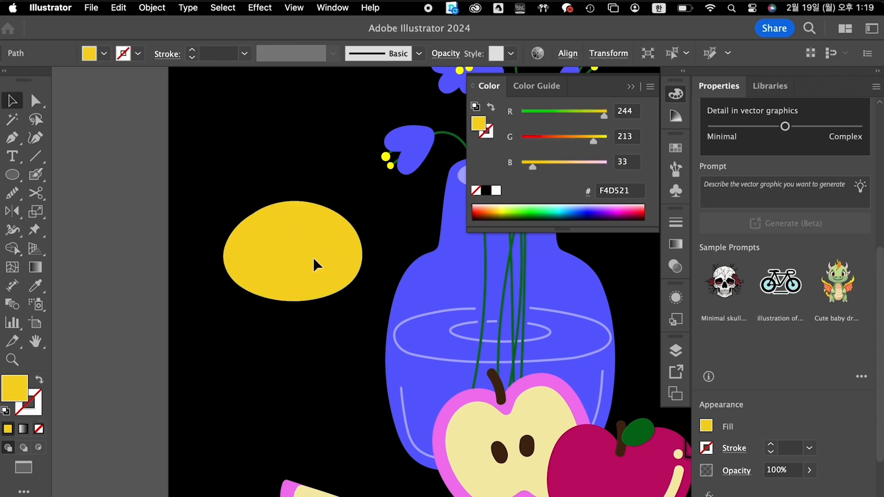
pyautogui.click(282, 352)
pyautogui.click(307, 266)
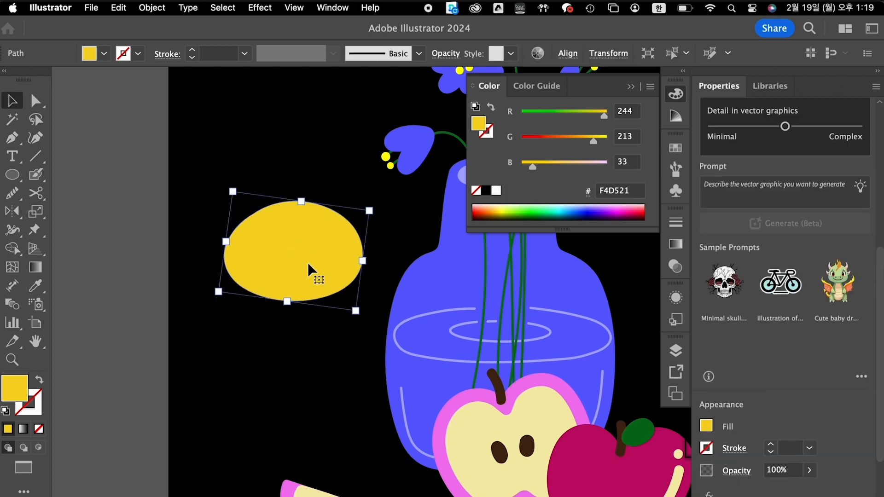
# - Offset the yellow oval's path inward and fill the new inner oval with the cut apple's pale yellow
pyautogui.click(152, 7)
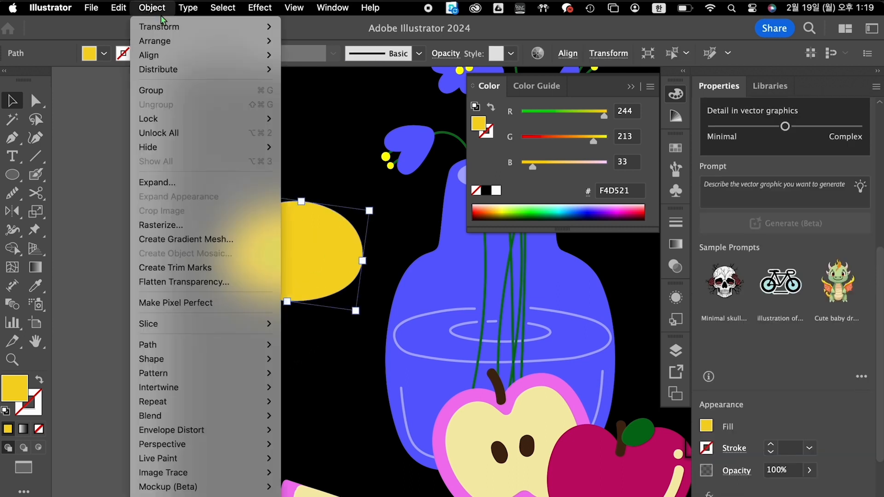
pyautogui.moveTo(237, 350)
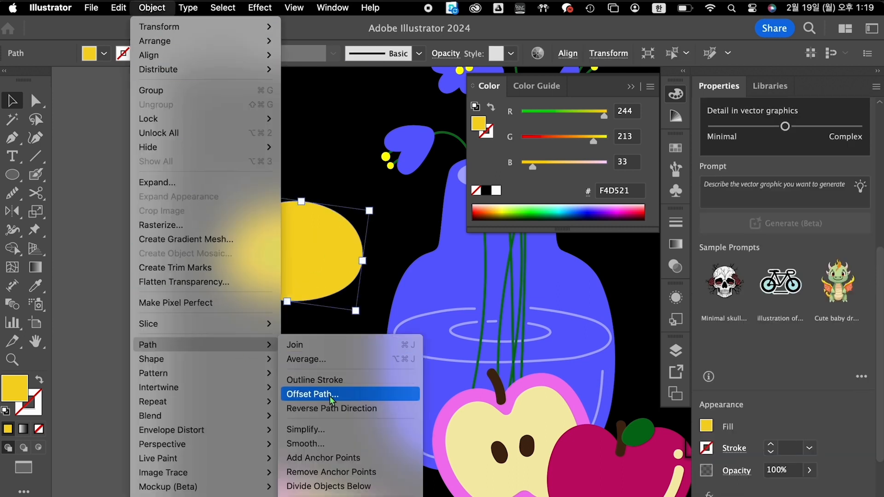
pyautogui.click(312, 394)
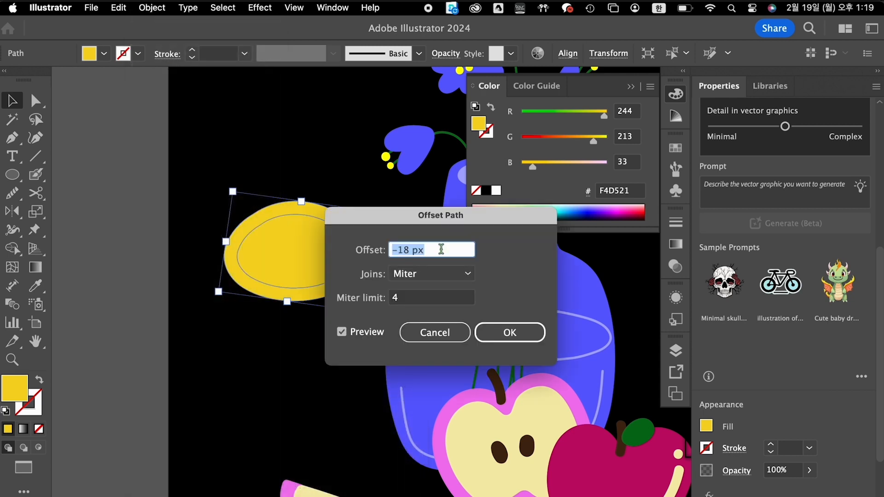
pyautogui.press('Tab')
pyautogui.click(511, 333)
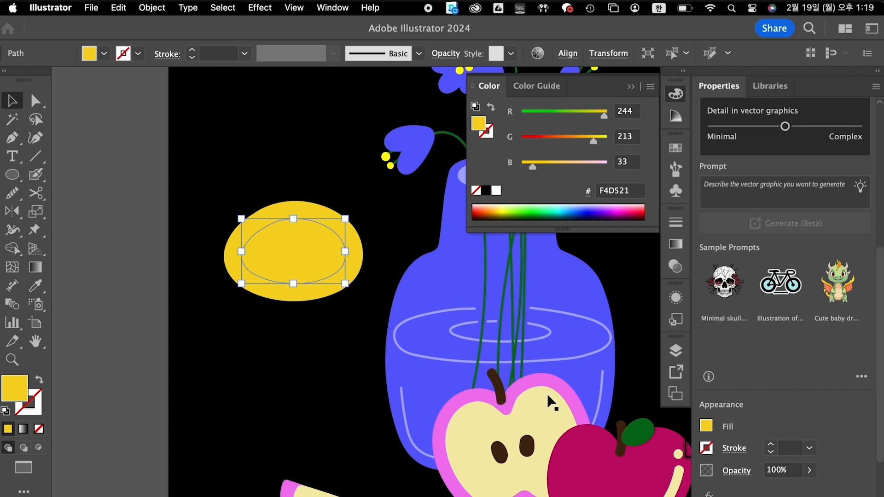
pyautogui.press('i')
pyautogui.click(470, 421)
pyautogui.press('super+shift+a')
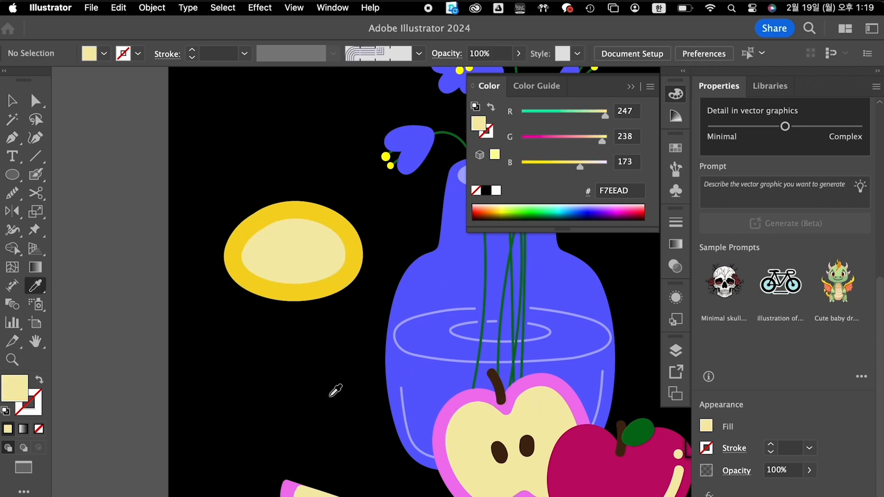
# - Flatten the yellow oval and its pale inner oval together to form a mug rim
pyautogui.click(12, 100)
pyautogui.moveTo(269, 189); pyautogui.dragTo(296, 217)
pyautogui.click(304, 321)
pyautogui.moveTo(308, 258); pyautogui.dragTo(307, 253)
pyautogui.moveTo(281, 356); pyautogui.dragTo(284, 322)
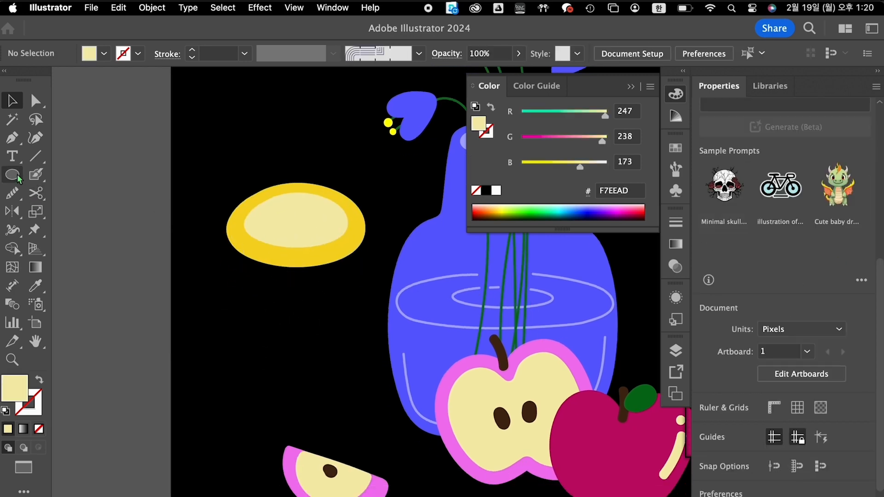
# - Paint the mug body's outline below the rim with the Blob Brush, closing it with a curve along the rim's lower edge
pyautogui.press('m')
pyautogui.click(35, 176)
pyautogui.moveTo(227, 230); pyautogui.dragTo(363, 226)
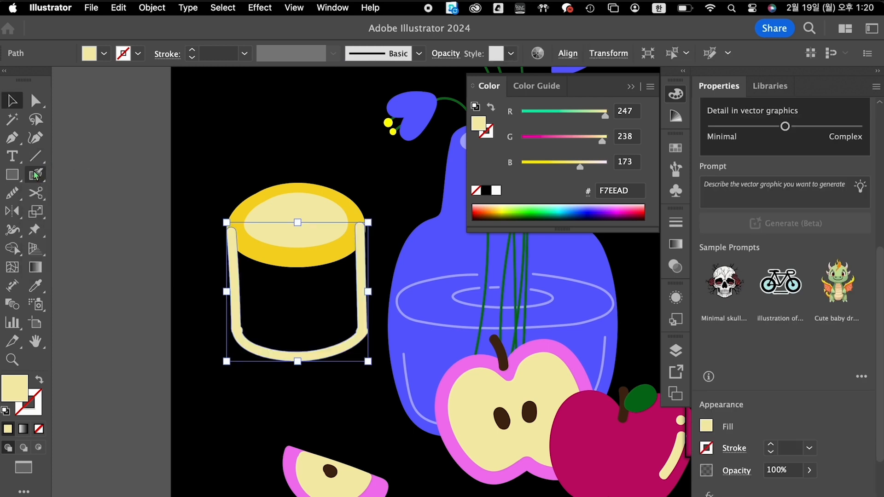
pyautogui.moveTo(231, 237)
pyautogui.mouseDown()
pyautogui.moveTo(256, 261)
pyautogui.moveTo(286, 270)
pyautogui.mouseUp()
pyautogui.press('super+z')
pyautogui.moveTo(232, 236)
pyautogui.mouseDown()
pyautogui.moveTo(271, 264)
pyautogui.moveTo(301, 266)
pyautogui.moveTo(361, 223)
pyautogui.mouseUp()
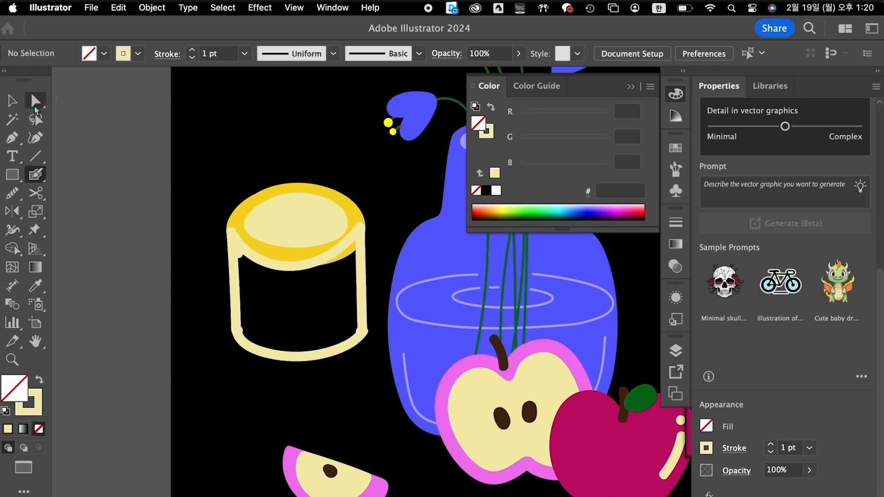
# - Delete the mug outline's inner path to make the body solid and recolour it with the rim's saturated yellow
pyautogui.press('v')
pyautogui.doubleClick(240, 290)
pyautogui.click(240, 287)
pyautogui.press('Delete')
pyautogui.doubleClick(289, 378)
pyautogui.click(355, 327)
pyautogui.press('i')
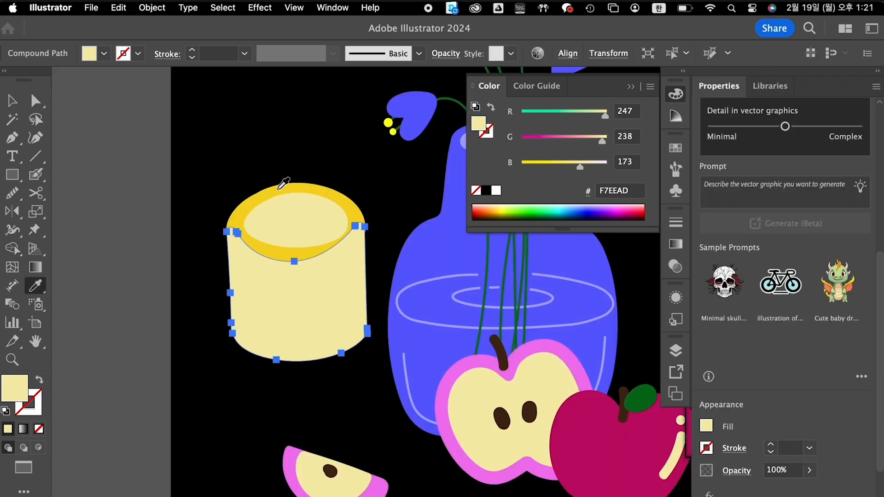
pyautogui.click(286, 187)
pyautogui.press('v')
pyautogui.click(219, 120)
# - Smooth the mug body's sides and round its lower corners with the Smooth tool
pyautogui.click(317, 314)
pyautogui.click(12, 192)
pyautogui.moveTo(369, 323)
pyautogui.mouseDown()
pyautogui.moveTo(361, 325)
pyautogui.moveTo(368, 265)
pyautogui.mouseUp()
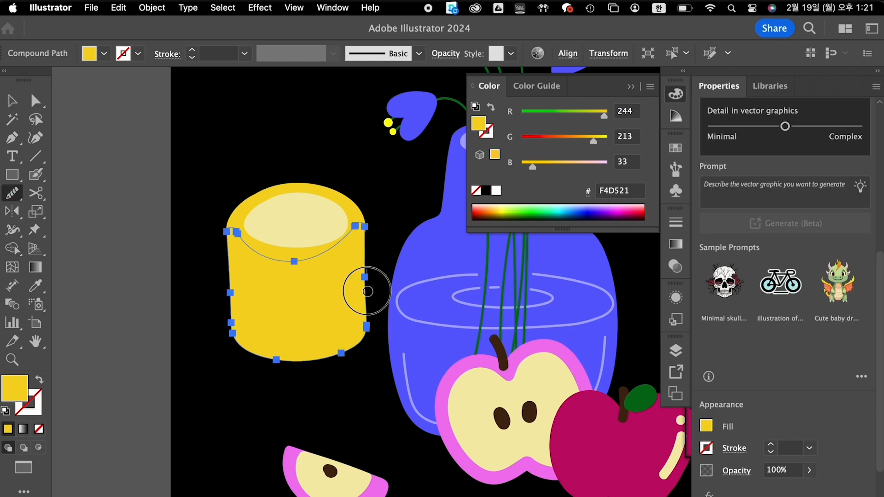
pyautogui.moveTo(360, 315)
pyautogui.mouseDown()
pyautogui.moveTo(353, 351)
pyautogui.moveTo(361, 337)
pyautogui.moveTo(236, 284)
pyautogui.moveTo(246, 358)
pyautogui.moveTo(294, 371)
pyautogui.mouseUp()
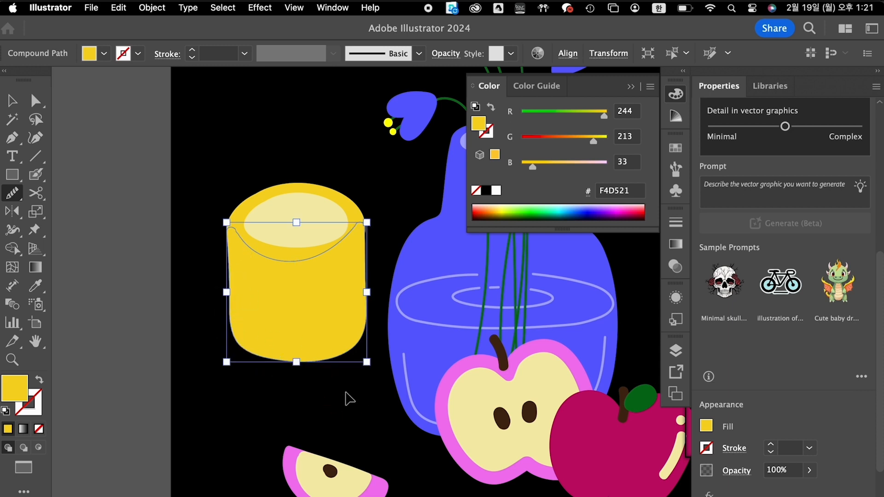
pyautogui.press('super+shift+a')
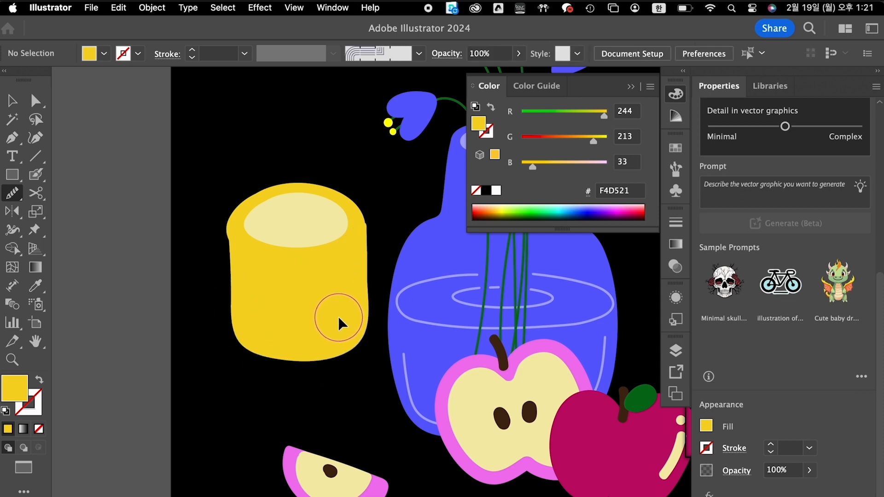
pyautogui.keyDown('super'); pyautogui.click(339, 319); pyautogui.keyUp('super')
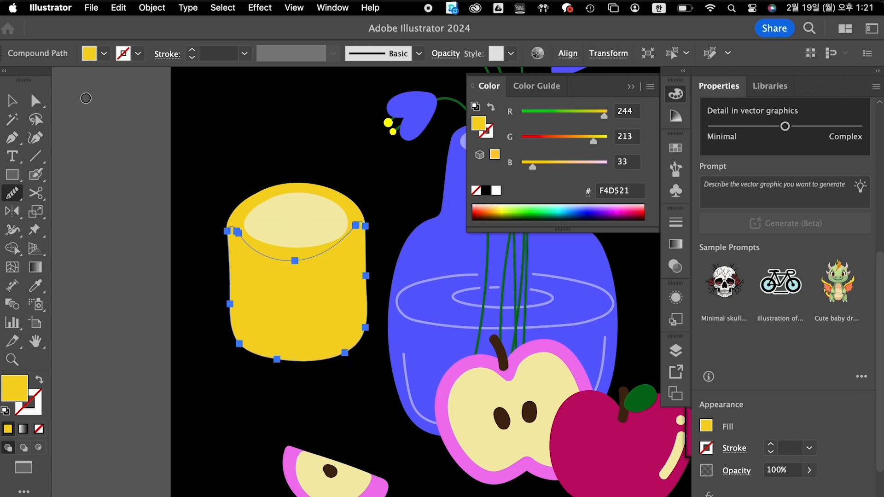
pyautogui.click(13, 100)
pyautogui.click(271, 158)
pyautogui.click(306, 203)
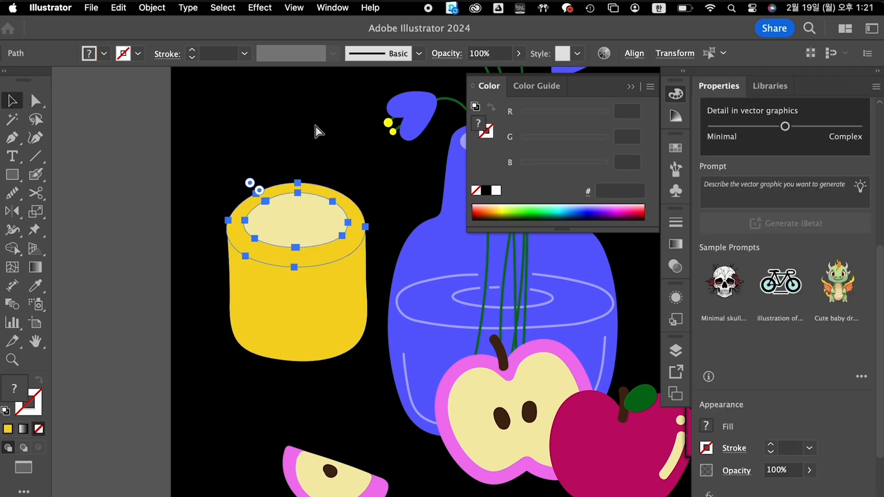
pyautogui.click(217, 125)
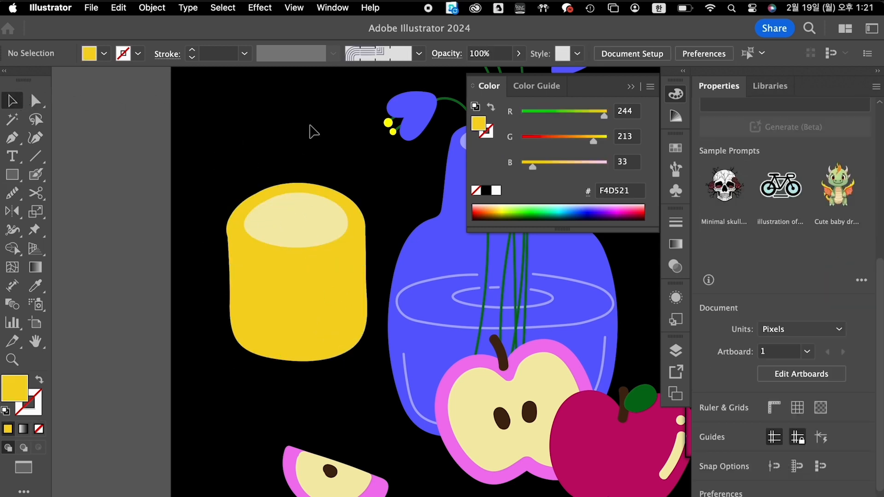
# - Paint a curved yellow handle on the mug's left side with the Blob Brush
pyautogui.hotkey('shift', 'b')
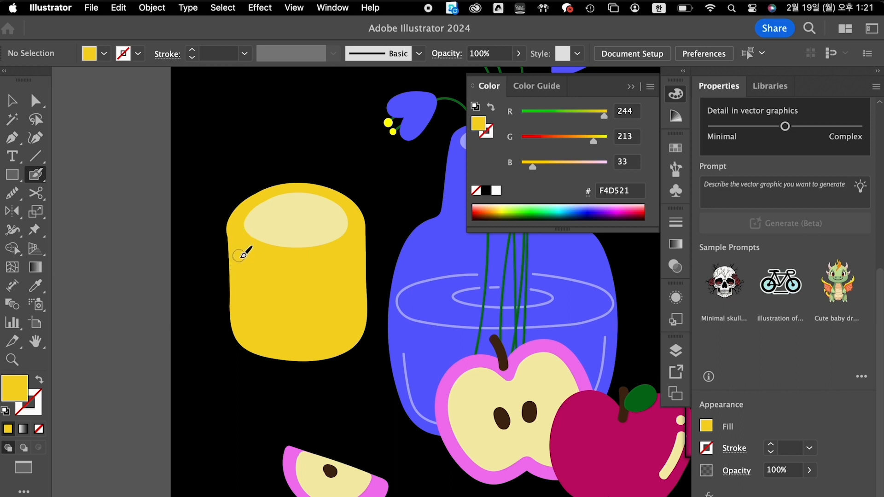
pyautogui.moveTo(238, 252)
pyautogui.mouseDown()
pyautogui.moveTo(218, 251)
pyautogui.moveTo(202, 271)
pyautogui.moveTo(208, 296)
pyautogui.moveTo(232, 318)
pyautogui.mouseUp()
pyautogui.hotkey('shift', 'x')
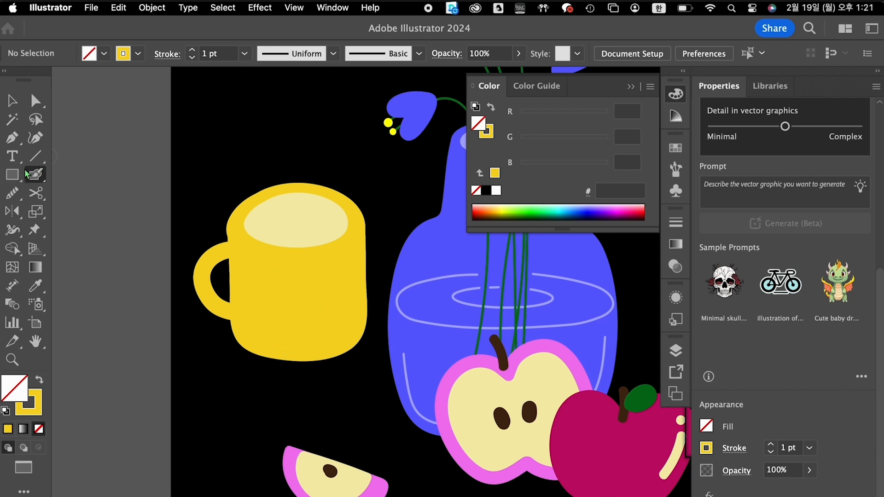
# - Sample the inner oval's pale yellow, paint a small solid diamond with the Blob Brush and place it on the mug's left side
pyautogui.keyDown('super'); pyautogui.click(288, 239); pyautogui.keyUp('super')
pyautogui.keyDown('super'); pyautogui.click(246, 139); pyautogui.keyUp('super')
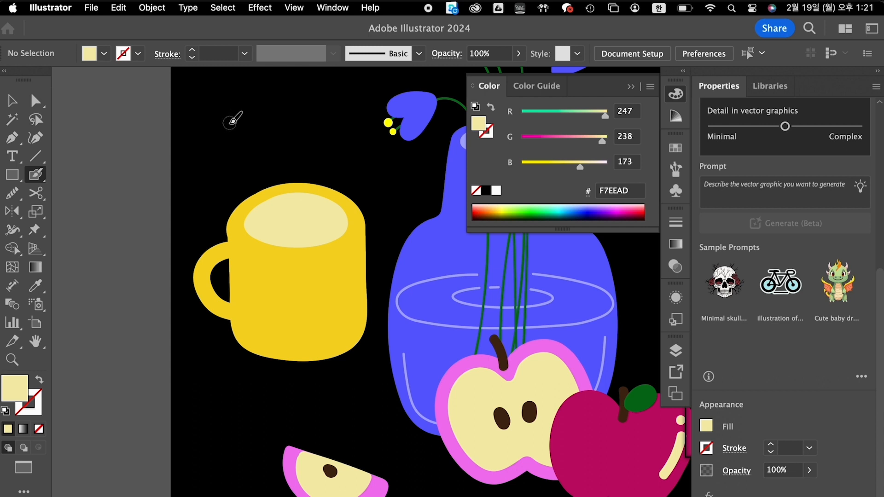
pyautogui.moveTo(233, 112)
pyautogui.mouseDown()
pyautogui.moveTo(214, 136)
pyautogui.moveTo(228, 162)
pyautogui.moveTo(242, 139)
pyautogui.moveTo(232, 116)
pyautogui.moveTo(225, 153)
pyautogui.moveTo(264, 295)
pyautogui.mouseUp()
pyautogui.hotkey('shift', 'x')
pyautogui.press('v')
pyautogui.moveTo(277, 260); pyautogui.dragTo(246, 286)
# - Duplicate the pale diamond across the mug into a row of five and group the row
pyautogui.moveTo(251, 291); pyautogui.dragTo(365, 300)
pyautogui.keyDown('shift'); pyautogui.click(339, 301); pyautogui.keyUp('shift')
pyautogui.keyDown('shift'); pyautogui.click(309, 302); pyautogui.keyUp('shift')
pyautogui.keyDown('shift'); pyautogui.click(284, 299); pyautogui.keyUp('shift')
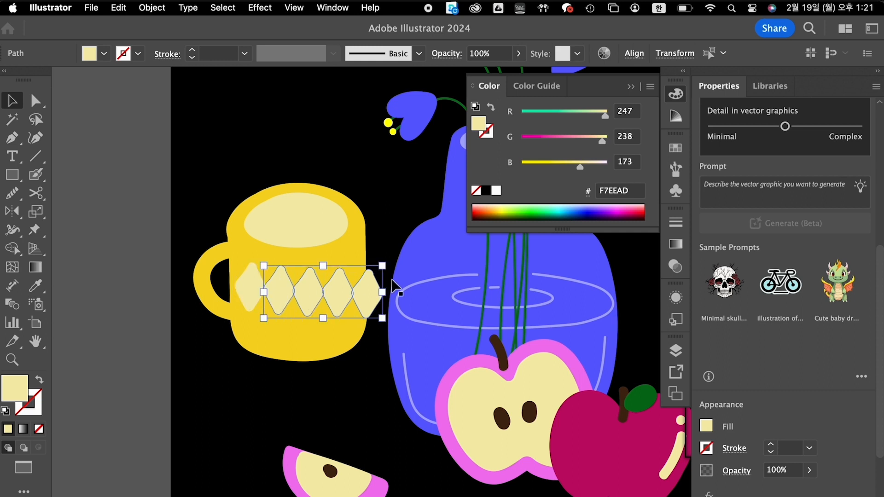
pyautogui.keyDown('shift'); pyautogui.click(245, 292); pyautogui.keyUp('shift')
pyautogui.press('super+g')
# - Scale the diamond row down slightly and position it within the mug body's width
pyautogui.moveTo(382, 265); pyautogui.dragTo(368, 253)
pyautogui.moveTo(348, 278); pyautogui.dragTo(345, 278)
pyautogui.click(352, 379)
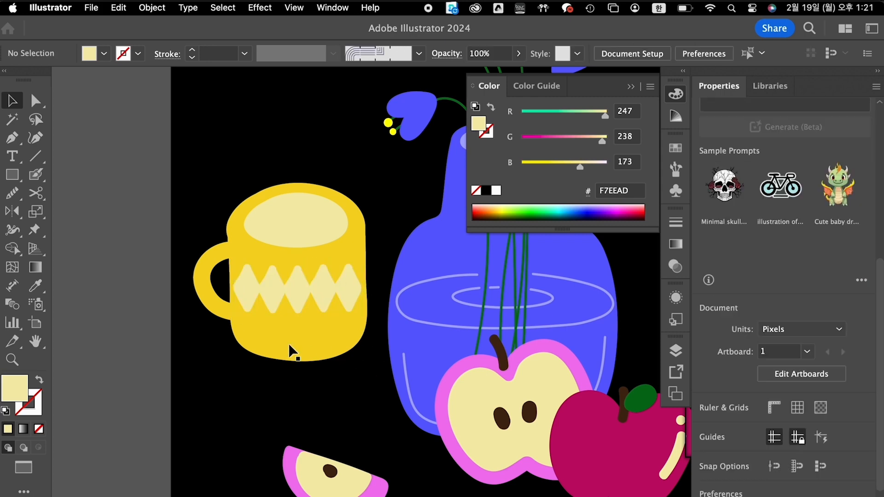
# - Draw a solid dark green pentagonal tea tag below the curved green string on the mug
pyautogui.moveTo(250, 358); pyautogui.dragTo(245, 378)
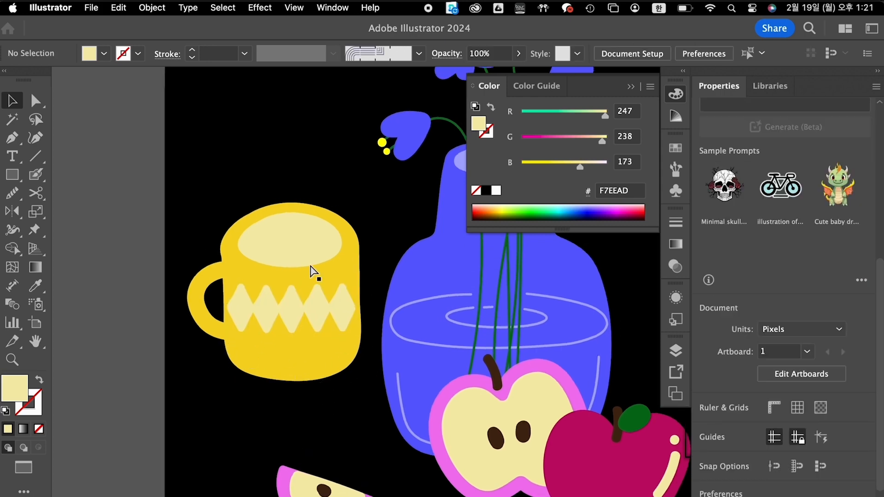
pyautogui.scroll(2, 309, 271)
pyautogui.scroll(2, 310, 271)
pyautogui.hscroll(-5, 310, 270)
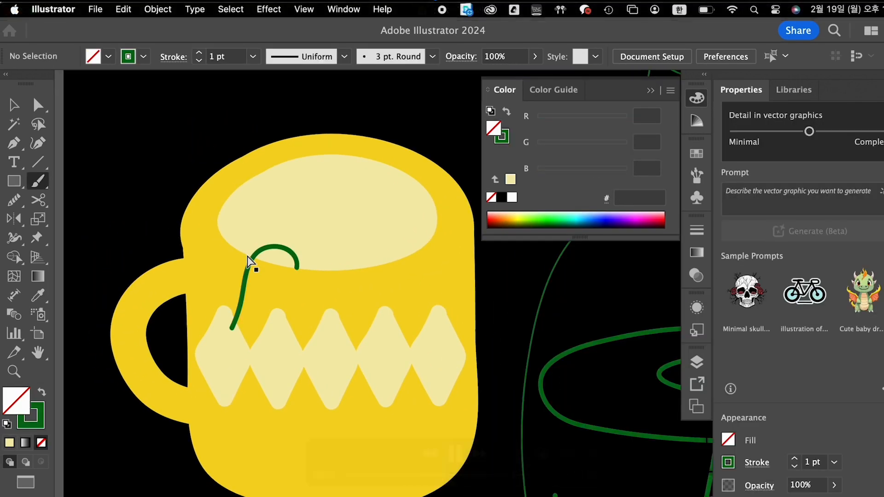
pyautogui.press('super+plus')
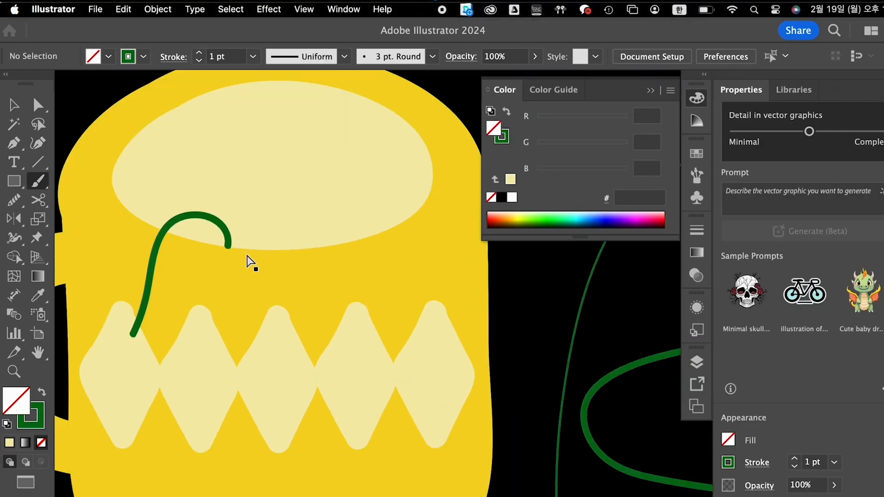
pyautogui.moveTo(216, 378); pyautogui.dragTo(367, 335)
pyautogui.moveTo(239, 362)
pyautogui.mouseDown()
pyautogui.moveTo(283, 319)
pyautogui.moveTo(323, 362)
pyautogui.moveTo(318, 414)
pyautogui.moveTo(305, 424)
pyautogui.moveTo(243, 423)
pyautogui.moveTo(239, 365)
pyautogui.mouseUp()
pyautogui.press('a')
pyautogui.click(253, 352)
pyautogui.hotkey('shift', 'x')
pyautogui.click(182, 474)
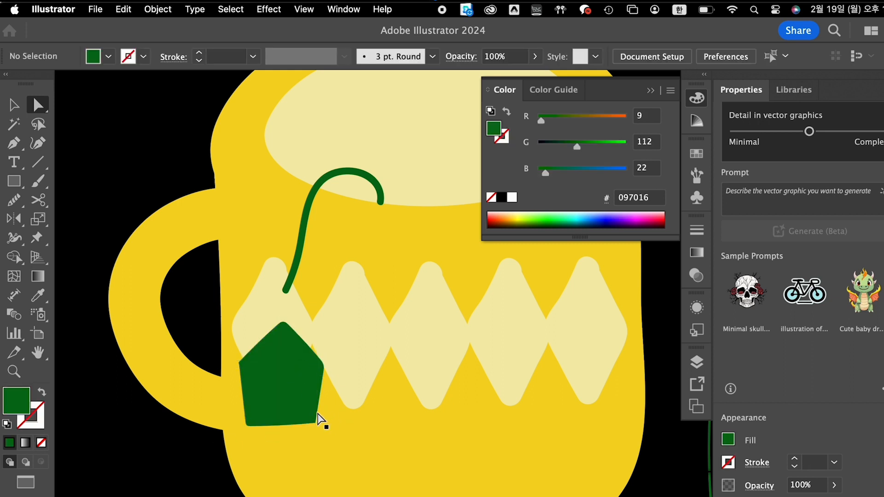
# - Attach the green tag to the string's lower end, tilting it clockwise and shifting both slightly to the right
pyautogui.moveTo(291, 387); pyautogui.dragTo(289, 355)
pyautogui.press('v')
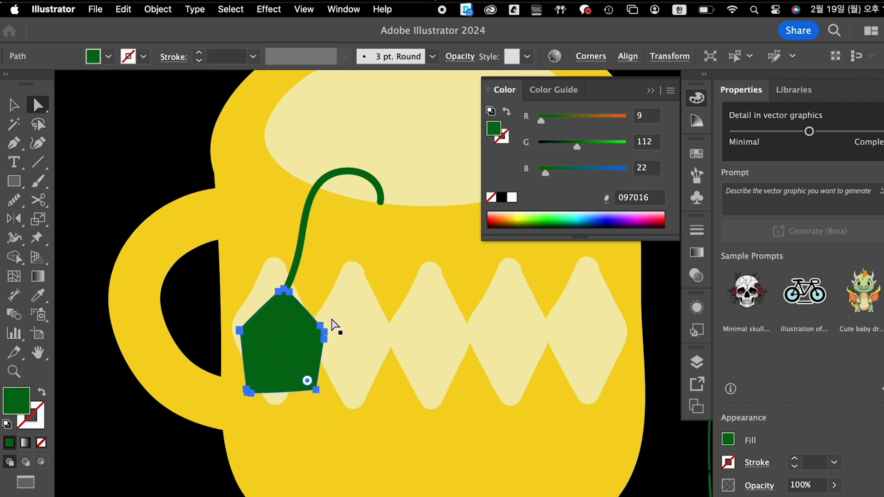
pyautogui.moveTo(332, 281); pyautogui.dragTo(343, 301)
pyautogui.moveTo(282, 345); pyautogui.dragTo(305, 345)
pyautogui.keyDown('shift'); pyautogui.click(297, 271); pyautogui.keyUp('shift')
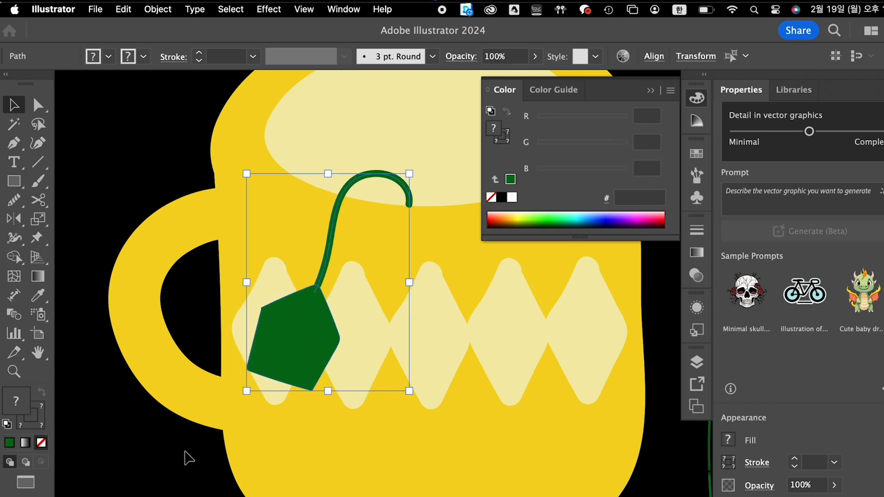
pyautogui.click(193, 467)
# - Sample the mug's pale yellow and hand-letter TEA on the green tag with a small Blob Brush
pyautogui.click(314, 170)
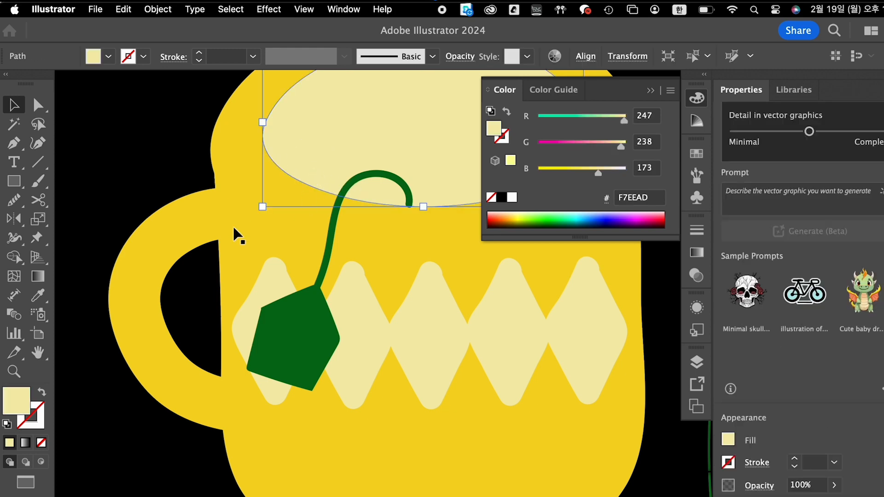
pyautogui.click(43, 183)
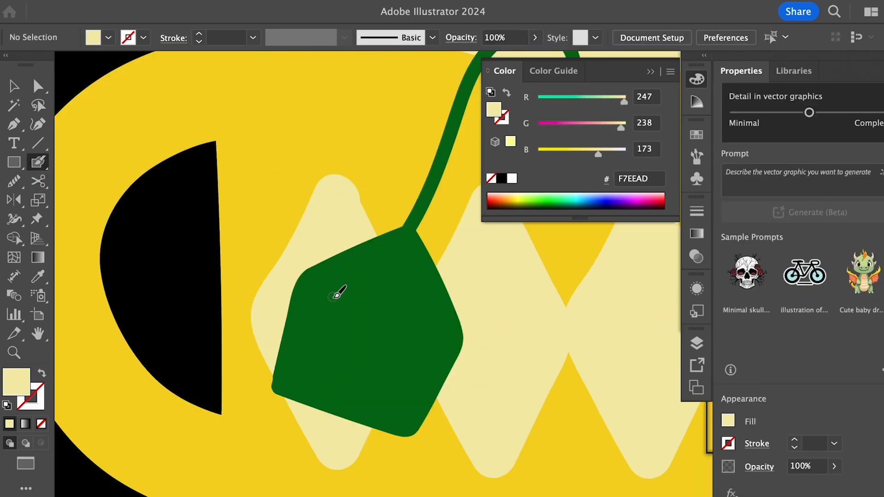
pyautogui.moveTo(317, 292)
pyautogui.mouseDown()
pyautogui.moveTo(361, 311)
pyautogui.moveTo(337, 304)
pyautogui.moveTo(313, 375)
pyautogui.mouseUp()
pyautogui.moveTo(371, 339)
pyautogui.mouseDown()
pyautogui.moveTo(345, 333)
pyautogui.moveTo(335, 371)
pyautogui.moveTo(365, 388)
pyautogui.mouseUp()
pyautogui.moveTo(352, 356); pyautogui.dragTo(371, 364)
pyautogui.moveTo(375, 394)
pyautogui.mouseDown()
pyautogui.moveTo(409, 328)
pyautogui.moveTo(425, 357)
pyautogui.moveTo(406, 404)
pyautogui.mouseUp()
pyautogui.moveTo(392, 364); pyautogui.dragTo(421, 365)
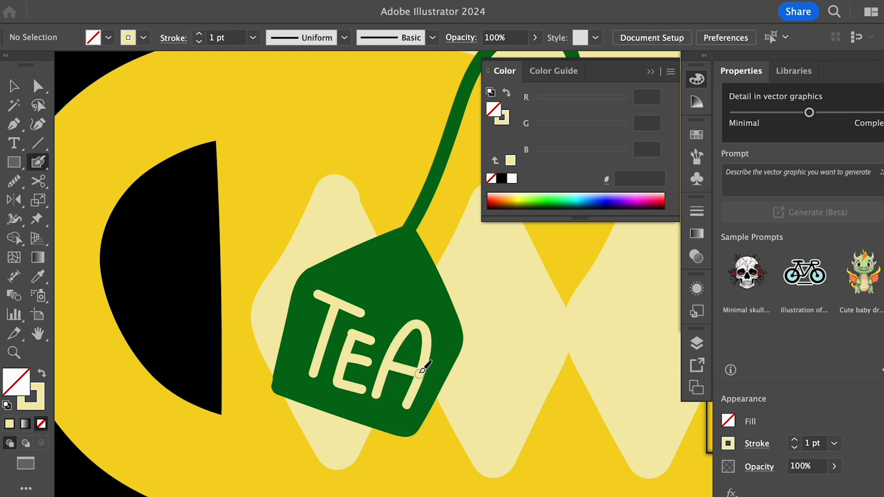
# - Group the TEA lettering on the tag
pyautogui.press('v')
pyautogui.click(344, 305)
pyautogui.keyDown('shift'); pyautogui.click(351, 339); pyautogui.keyUp('shift')
pyautogui.keyDown('shift'); pyautogui.click(428, 334); pyautogui.keyUp('shift')
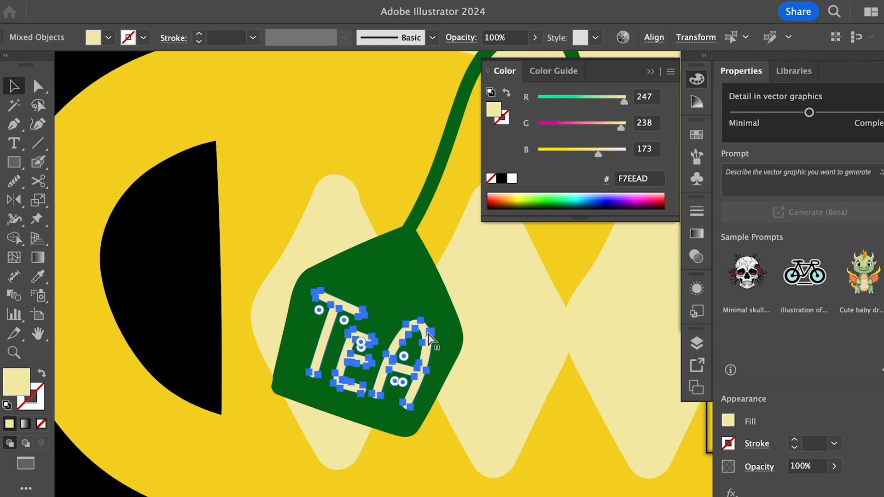
pyautogui.press('super+g')
pyautogui.press('super+minus')
pyautogui.press('super+minus')
pyautogui.press('super+minus')
pyautogui.press('super+minus')
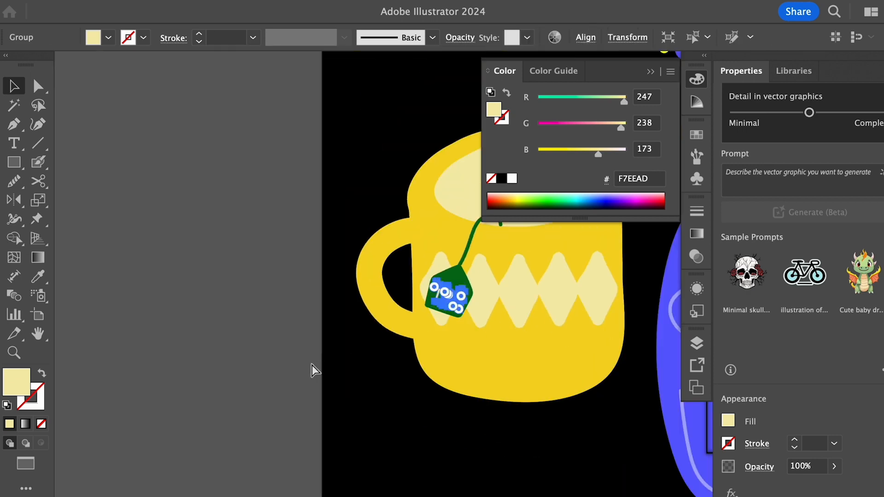
pyautogui.click(306, 298)
# - Paint a large orange rounded diamond over the mug's lower half with the Blob Brush and delete its inner path to make it solid
pyautogui.press('super+minus')
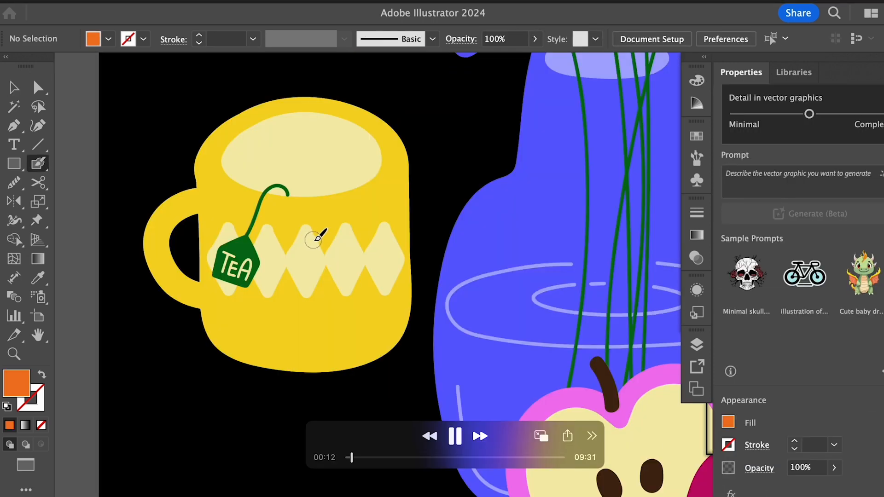
pyautogui.moveTo(317, 237)
pyautogui.mouseDown()
pyautogui.moveTo(185, 308)
pyautogui.moveTo(157, 329)
pyautogui.moveTo(154, 353)
pyautogui.moveTo(290, 455)
pyautogui.moveTo(315, 453)
pyautogui.moveTo(362, 427)
pyautogui.moveTo(468, 353)
pyautogui.moveTo(430, 302)
pyautogui.moveTo(322, 235)
pyautogui.mouseUp()
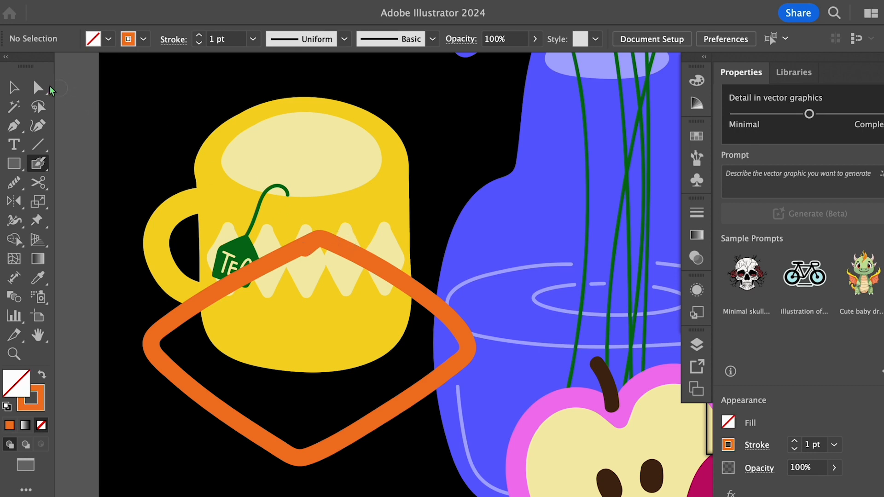
pyautogui.press('v')
pyautogui.click(177, 327)
pyautogui.doubleClick(177, 325)
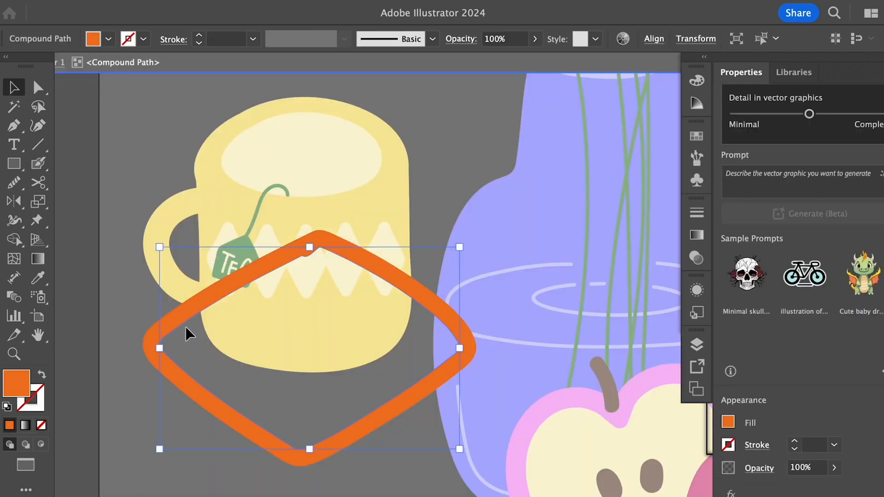
pyautogui.press('Delete')
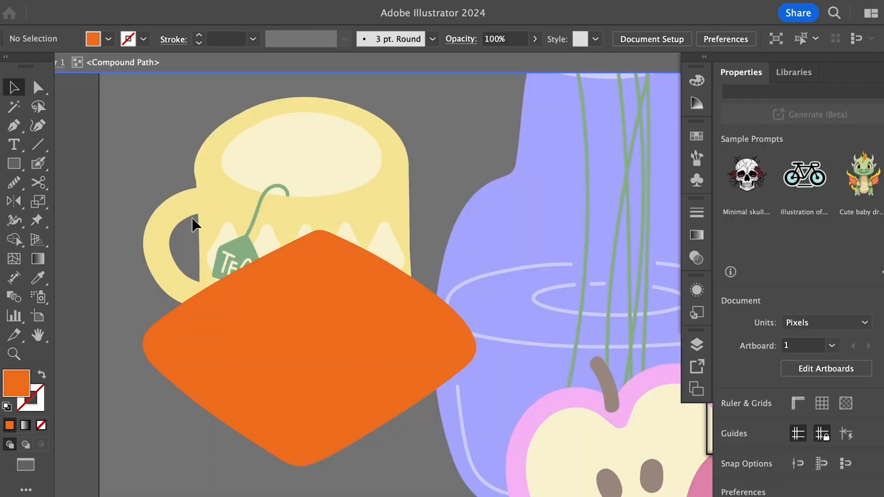
# - Leave isolation, bring the mug in front of the orange diamond and shift the mug slightly down and left onto it
pyautogui.doubleClick(144, 188)
pyautogui.click(326, 294)
pyautogui.click(318, 204)
pyautogui.press('super+shift+bracketright')
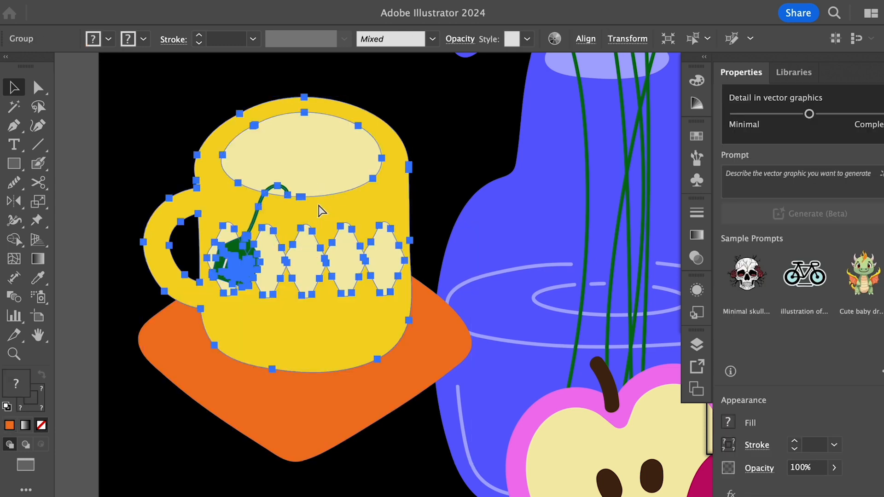
pyautogui.click(182, 437)
pyautogui.moveTo(316, 322); pyautogui.dragTo(311, 332)
pyautogui.click(361, 468)
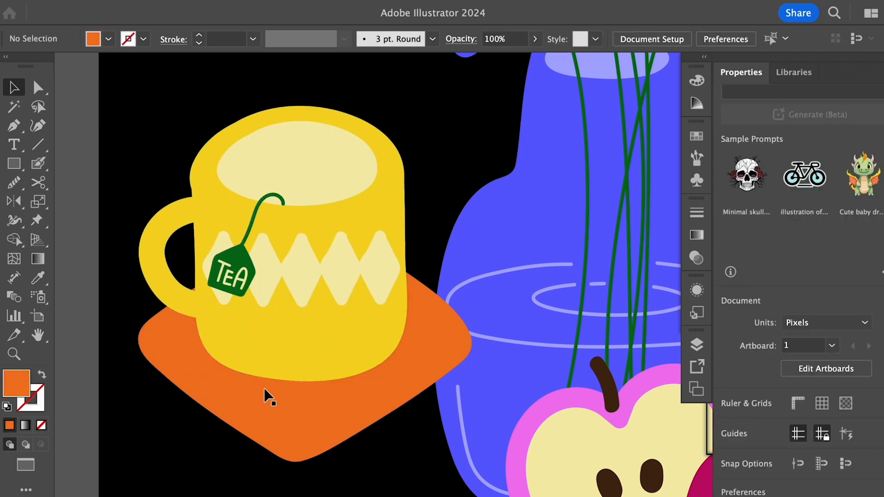
# - Set the orange mat to Draw Inside mode and choose the lighter orange FCAB75 for the Paintbrush
pyautogui.click(266, 412)
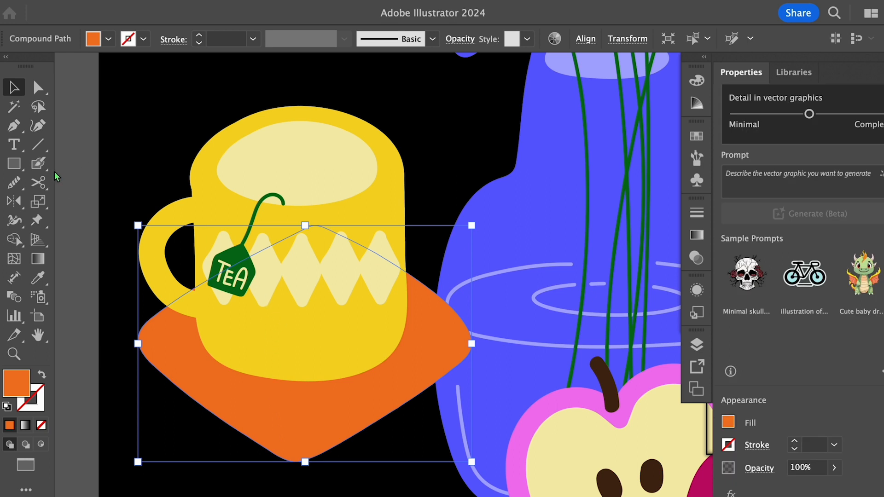
pyautogui.click(41, 444)
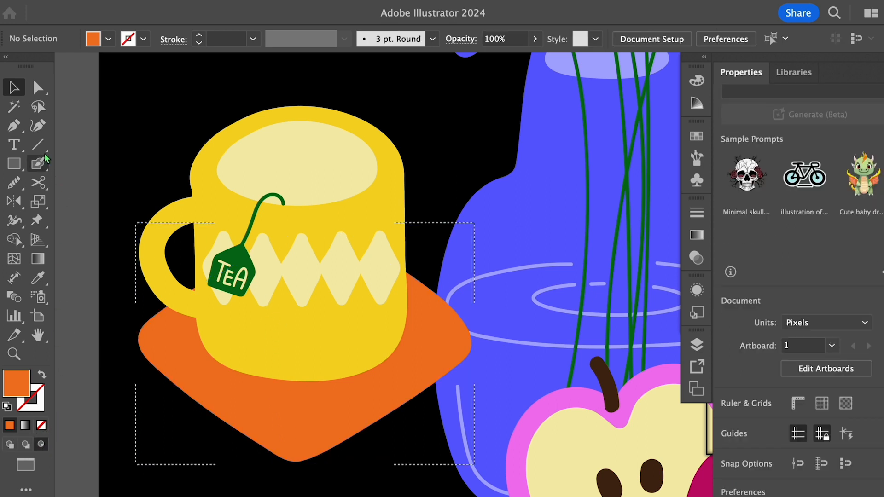
pyautogui.moveTo(38, 163); pyautogui.dragTo(103, 165)
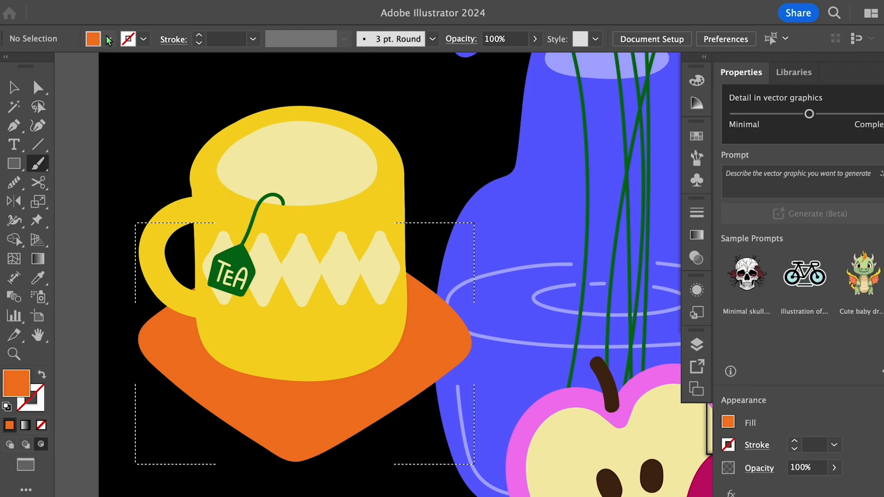
pyautogui.click(108, 39)
pyautogui.doubleClick(18, 384)
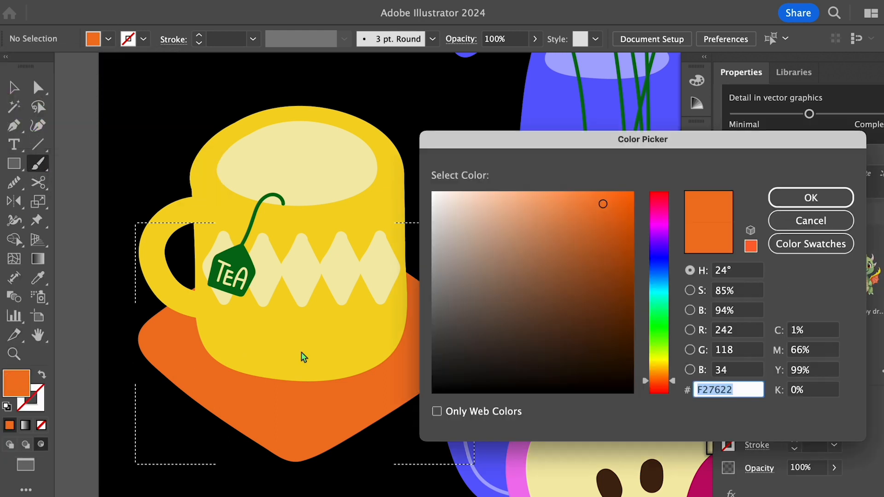
pyautogui.moveTo(528, 217); pyautogui.dragTo(541, 193)
pyautogui.click(811, 198)
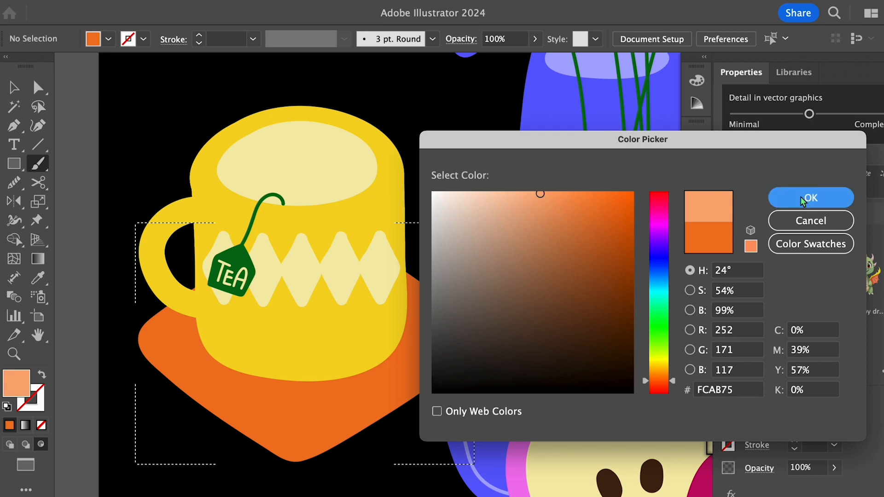
# - Use the light orange as the stroke colour and paint parallel lines rising to the right across the mat
pyautogui.moveTo(141, 350); pyautogui.dragTo(329, 243)
pyautogui.hotkey('shift', 'x')
pyautogui.moveTo(159, 384)
pyautogui.mouseDown()
pyautogui.moveTo(253, 315)
pyautogui.moveTo(424, 236)
pyautogui.mouseUp()
pyautogui.moveTo(197, 403); pyautogui.dragTo(424, 261)
pyautogui.moveTo(223, 426)
pyautogui.mouseDown()
pyautogui.moveTo(306, 367)
pyautogui.moveTo(442, 299)
pyautogui.mouseUp()
pyautogui.moveTo(272, 444); pyautogui.dragTo(489, 321)
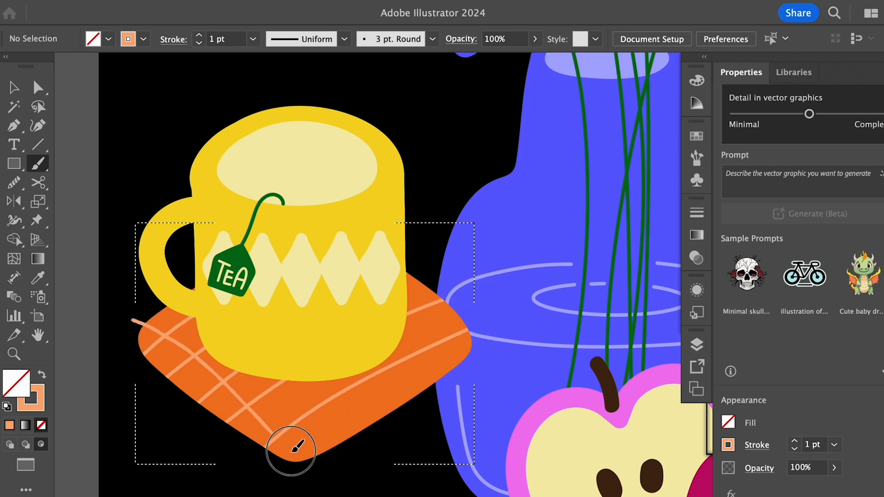
# - Paint parallel light-orange lines falling to the right across the mat, crossing the first set into a checked grid
pyautogui.moveTo(128, 328)
pyautogui.mouseDown()
pyautogui.moveTo(204, 363)
pyautogui.moveTo(326, 464)
pyautogui.mouseUp()
pyautogui.press('super+z')
pyautogui.moveTo(132, 324)
pyautogui.mouseDown()
pyautogui.moveTo(185, 351)
pyautogui.moveTo(346, 479)
pyautogui.mouseUp()
pyautogui.moveTo(160, 298)
pyautogui.mouseDown()
pyautogui.moveTo(245, 348)
pyautogui.moveTo(367, 461)
pyautogui.mouseUp()
pyautogui.moveTo(200, 325)
pyautogui.mouseDown()
pyautogui.moveTo(290, 378)
pyautogui.moveTo(356, 435)
pyautogui.mouseUp()
pyautogui.moveTo(195, 275)
pyautogui.mouseDown()
pyautogui.moveTo(259, 308)
pyautogui.moveTo(405, 454)
pyautogui.mouseUp()
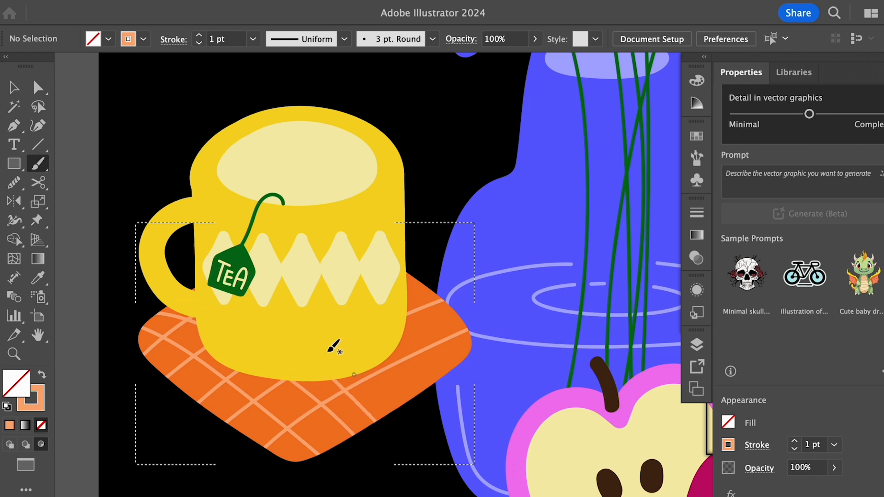
pyautogui.moveTo(208, 277)
pyautogui.mouseDown()
pyautogui.moveTo(329, 354)
pyautogui.moveTo(396, 425)
pyautogui.mouseUp()
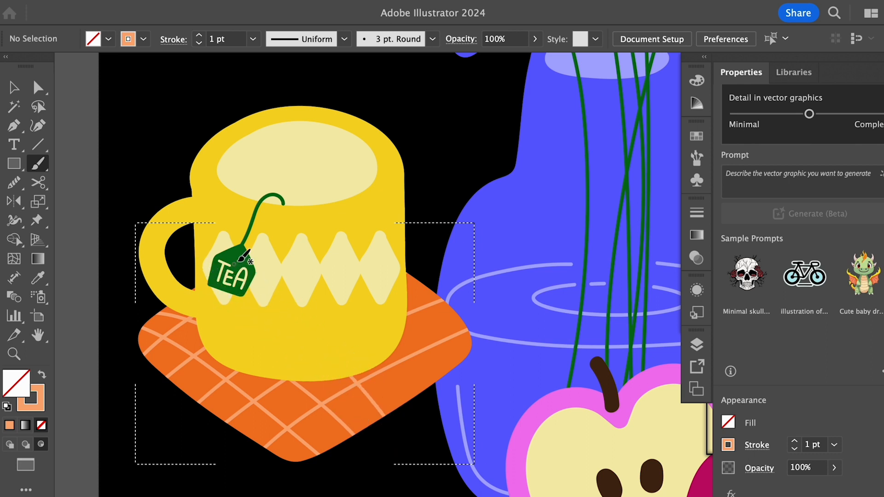
pyautogui.moveTo(161, 302)
pyautogui.mouseDown()
pyautogui.moveTo(219, 320)
pyautogui.moveTo(378, 436)
pyautogui.mouseUp()
pyautogui.moveTo(223, 274); pyautogui.dragTo(407, 412)
pyautogui.moveTo(249, 239)
pyautogui.mouseDown()
pyautogui.moveTo(361, 320)
pyautogui.moveTo(432, 396)
pyautogui.mouseUp()
pyautogui.moveTo(276, 228)
pyautogui.mouseDown()
pyautogui.moveTo(408, 318)
pyautogui.moveTo(469, 370)
pyautogui.mouseUp()
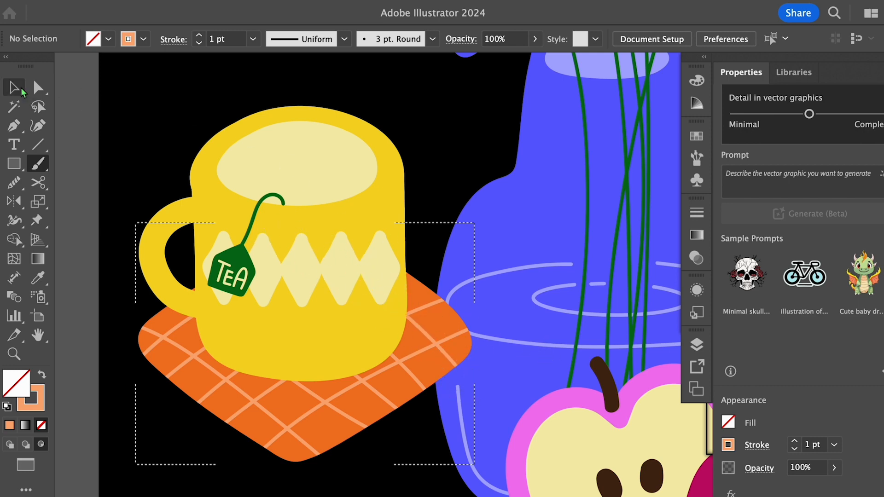
# - Open the mat's clip group down to its clipping path, then return to the whole artwork in normal drawing mode
pyautogui.press('v')
pyautogui.click(175, 351)
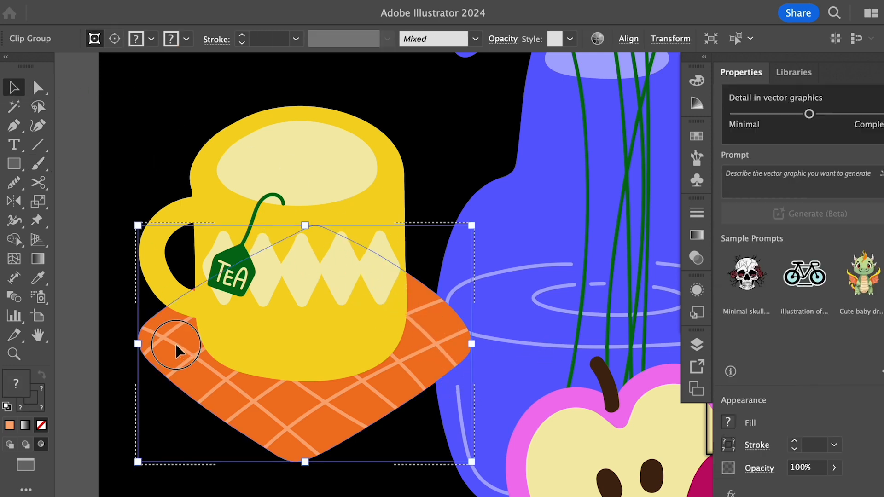
pyautogui.doubleClick(178, 351)
pyautogui.click(179, 350)
pyautogui.doubleClick(178, 352)
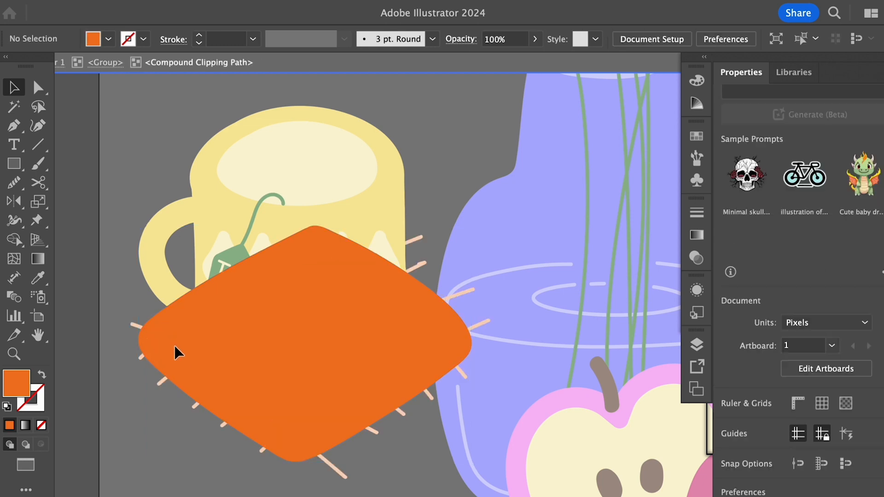
pyautogui.doubleClick(130, 290)
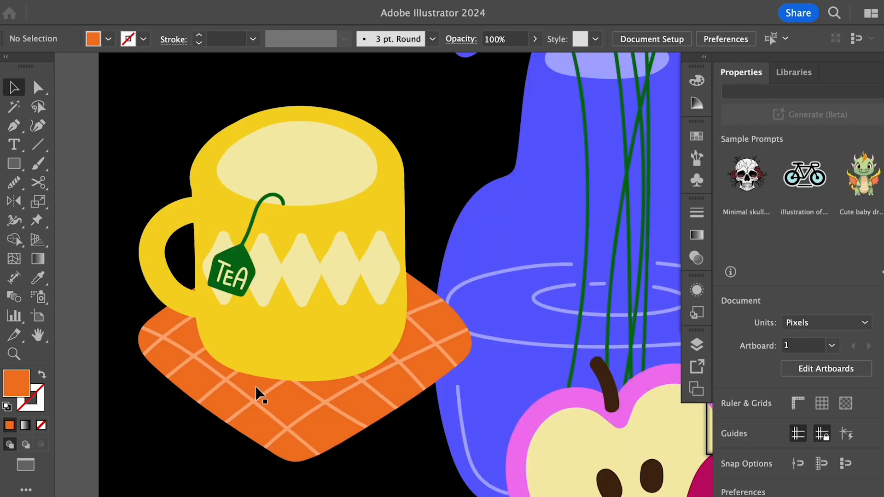
# - Select the mug together with its checked mat and group them
pyautogui.hotkey('ctrl', '0')
pyautogui.hotkey('ctrl', '-')
pyautogui.moveTo(295, 361); pyautogui.dragTo(209, 386)
pyautogui.moveTo(274, 258); pyautogui.dragTo(361, 383)
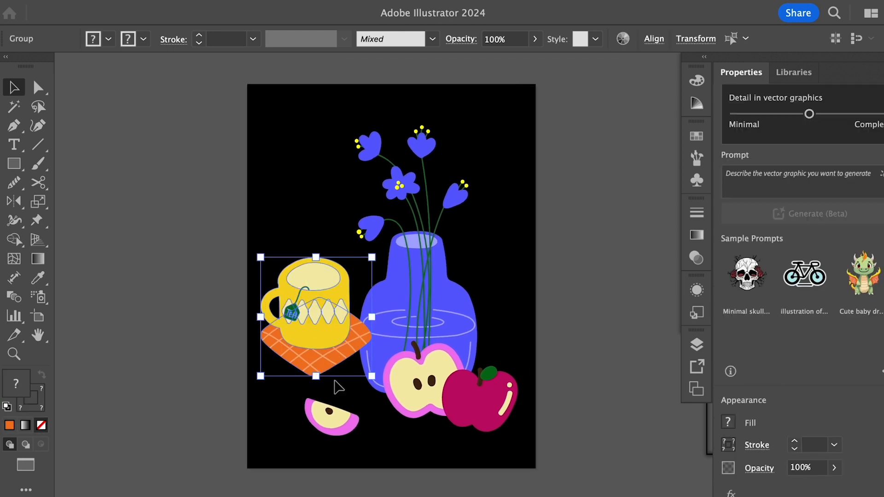
# - Shift the vase and its flowers slightly up and to the right on the artboard
pyautogui.click(272, 406)
pyautogui.moveTo(328, 340); pyautogui.dragTo(328, 319)
pyautogui.press('super+z')
pyautogui.click(534, 306)
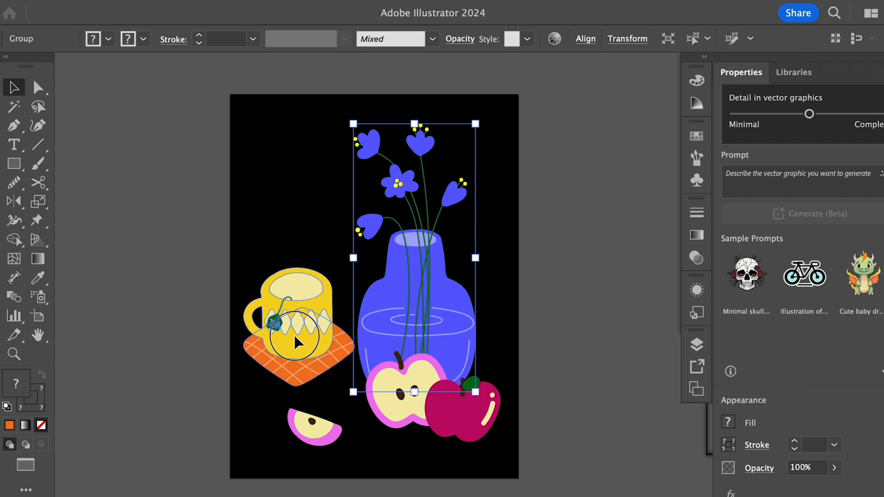
# - Move the mug group down and right toward the vase and bring the apple slice in front of the mat
pyautogui.click(307, 351)
pyautogui.moveTo(306, 344); pyautogui.dragTo(303, 361)
pyautogui.moveTo(323, 432)
pyautogui.mouseDown()
pyautogui.moveTo(336, 444)
pyautogui.moveTo(319, 438)
pyautogui.moveTo(324, 425)
pyautogui.mouseUp()
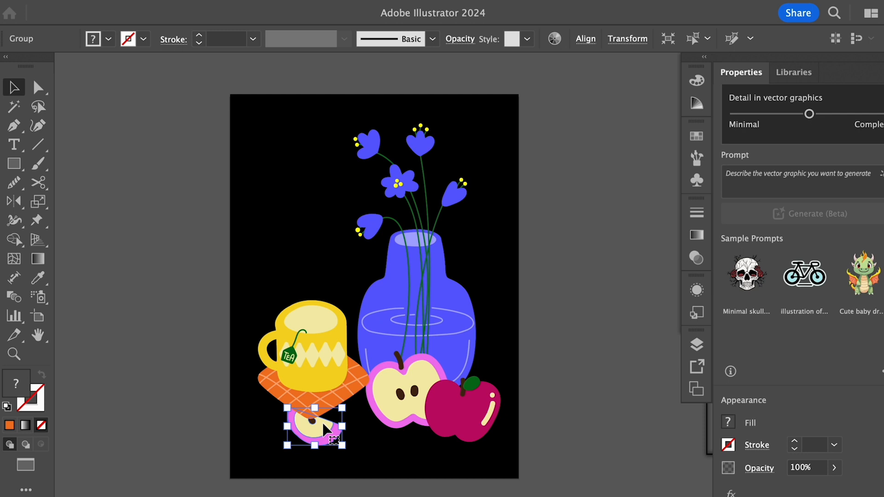
pyautogui.press('super+shift+]')
# - Shift the mug group further down and place the apple slice over the mat's lower-right edge
pyautogui.moveTo(324, 424); pyautogui.dragTo(339, 417)
pyautogui.moveTo(328, 366); pyautogui.dragTo(324, 392)
pyautogui.moveTo(323, 388); pyautogui.dragTo(324, 387)
pyautogui.moveTo(334, 427); pyautogui.dragTo(363, 450)
# - Group the halved apple with the whole apple and move them left and slightly down toward the mug
pyautogui.click(435, 409)
pyautogui.keyDown('shift'); pyautogui.click(401, 406); pyautogui.keyUp('shift')
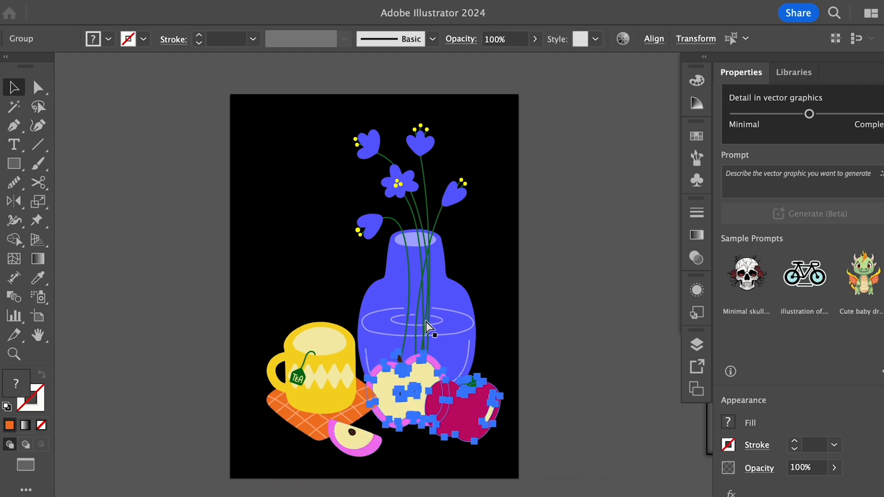
pyautogui.press('super+g')
pyautogui.moveTo(434, 400); pyautogui.dragTo(416, 405)
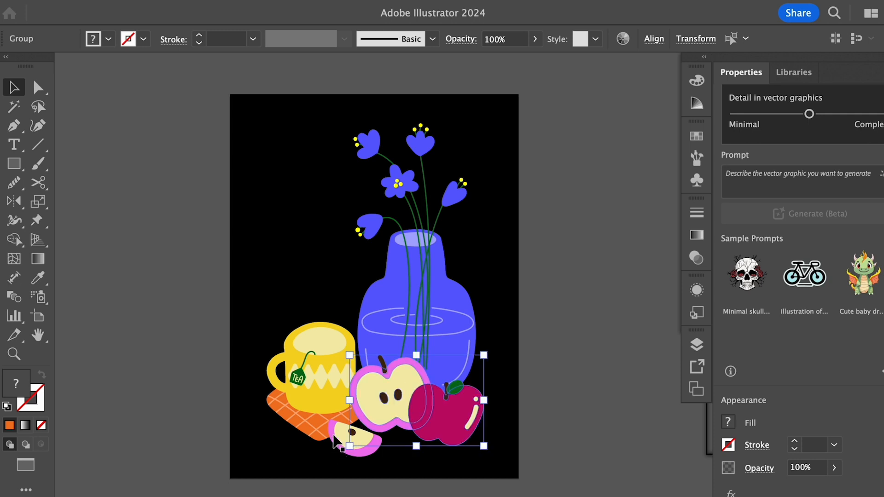
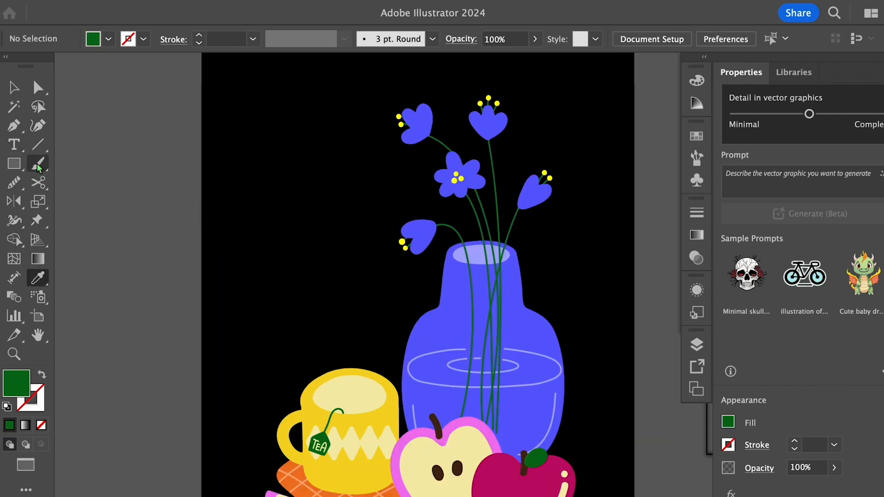
# - Paint a green dome-shaped lampshade above the mug with the Blob Brush and make it solid
pyautogui.moveTo(39, 166); pyautogui.dragTo(110, 165)
pyautogui.moveTo(276, 299)
pyautogui.mouseDown()
pyautogui.moveTo(361, 288)
pyautogui.moveTo(361, 275)
pyautogui.moveTo(349, 253)
pyautogui.moveTo(324, 246)
pyautogui.moveTo(299, 254)
pyautogui.moveTo(282, 295)
pyautogui.mouseUp()
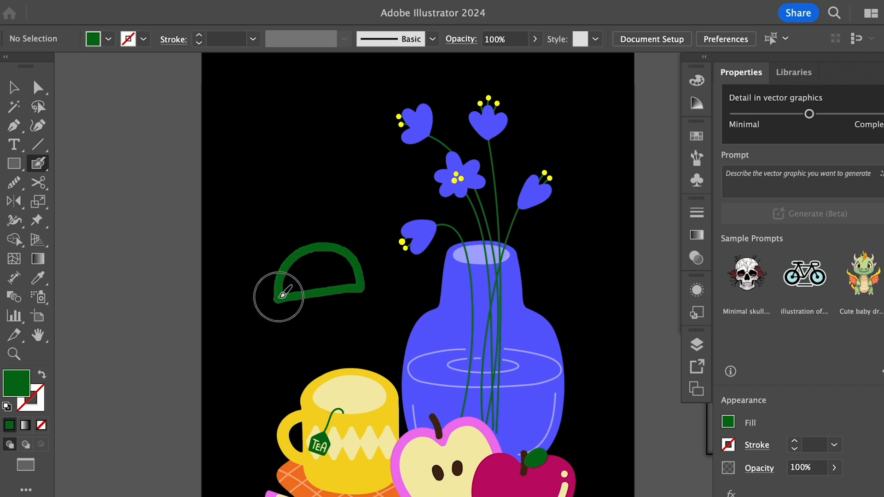
pyautogui.moveTo(279, 297)
pyautogui.mouseDown()
pyautogui.moveTo(312, 257)
pyautogui.moveTo(326, 271)
pyautogui.moveTo(329, 260)
pyautogui.moveTo(351, 267)
pyautogui.moveTo(353, 282)
pyautogui.moveTo(321, 274)
pyautogui.moveTo(346, 272)
pyautogui.moveTo(301, 268)
pyautogui.mouseUp()
pyautogui.click(290, 268)
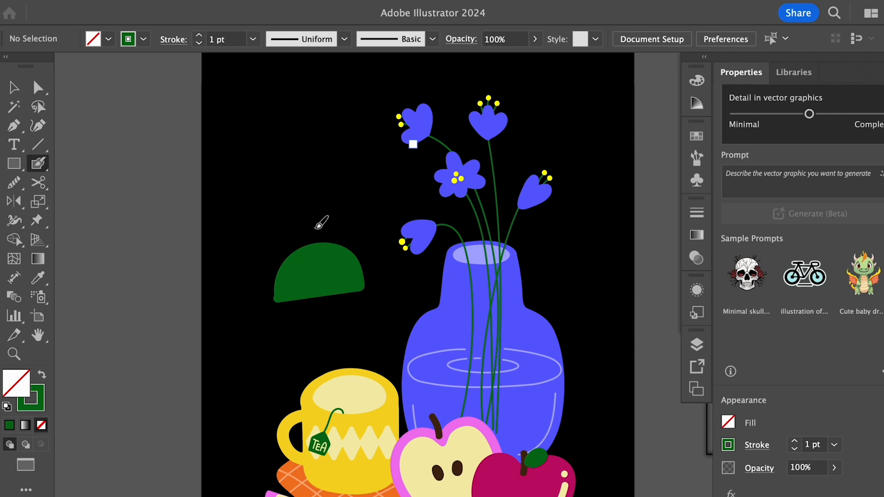
# - Smooth the outline of the green lampshade with the Smooth tool
pyautogui.press('super+plus')
pyautogui.press('super+plus')
pyautogui.press('super+plus')
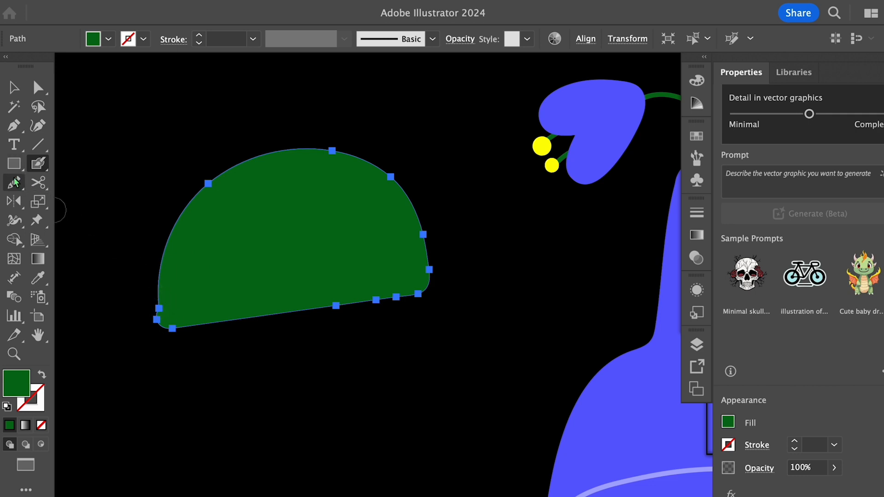
pyautogui.click(14, 183)
pyautogui.moveTo(165, 308)
pyautogui.mouseDown()
pyautogui.moveTo(162, 265)
pyautogui.moveTo(164, 323)
pyautogui.moveTo(223, 193)
pyautogui.moveTo(177, 333)
pyautogui.moveTo(178, 323)
pyautogui.moveTo(252, 314)
pyautogui.moveTo(196, 329)
pyautogui.moveTo(418, 298)
pyautogui.moveTo(265, 313)
pyautogui.moveTo(418, 256)
pyautogui.moveTo(417, 217)
pyautogui.moveTo(312, 168)
pyautogui.mouseUp()
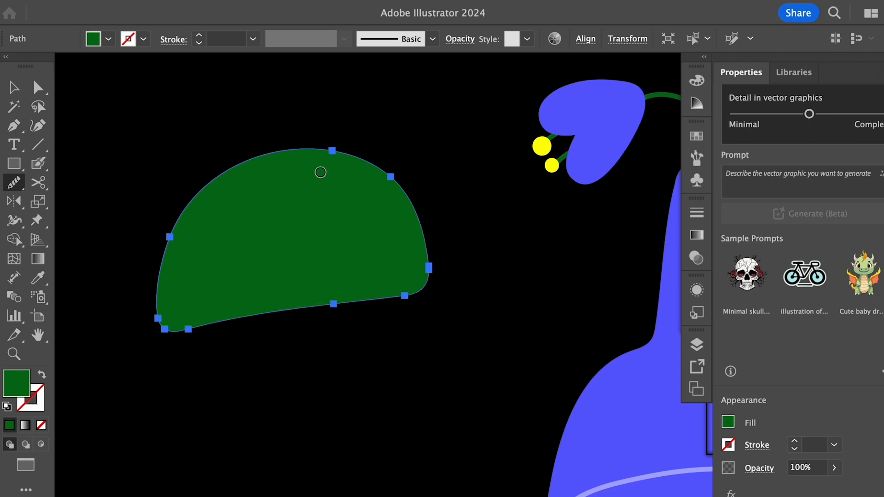
# - Move the lampshade's left anchor slightly up and outward and its bottom-edge anchors slightly down
pyautogui.press('a')
pyautogui.click(170, 237)
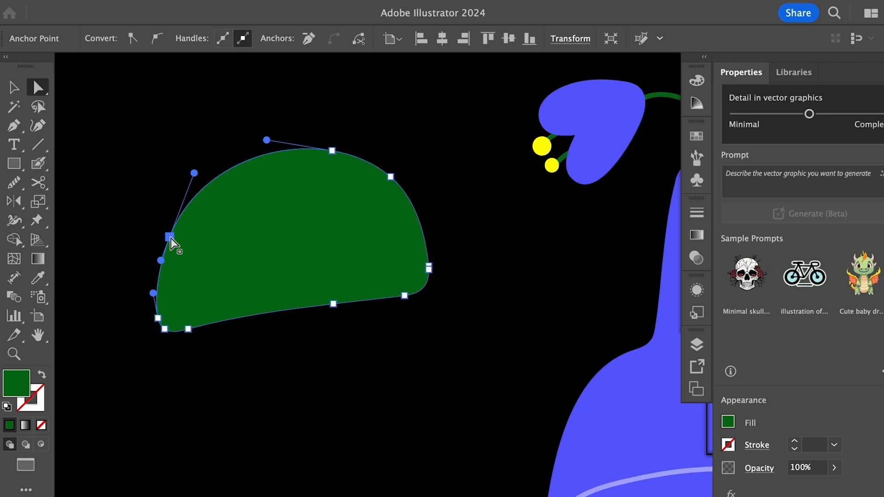
pyautogui.moveTo(333, 304); pyautogui.dragTo(336, 311)
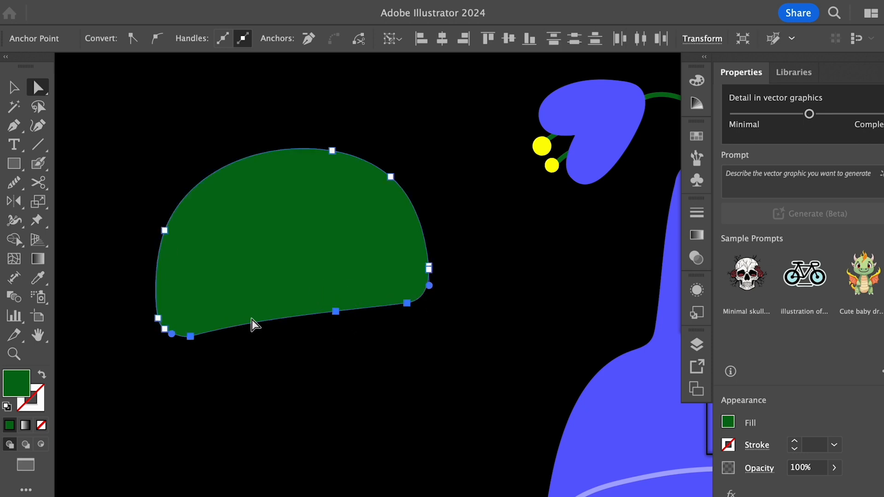
# - Smooth the lampshade's bottom edge and lower-left corner with the Smooth tool and deselect it
pyautogui.press('n')
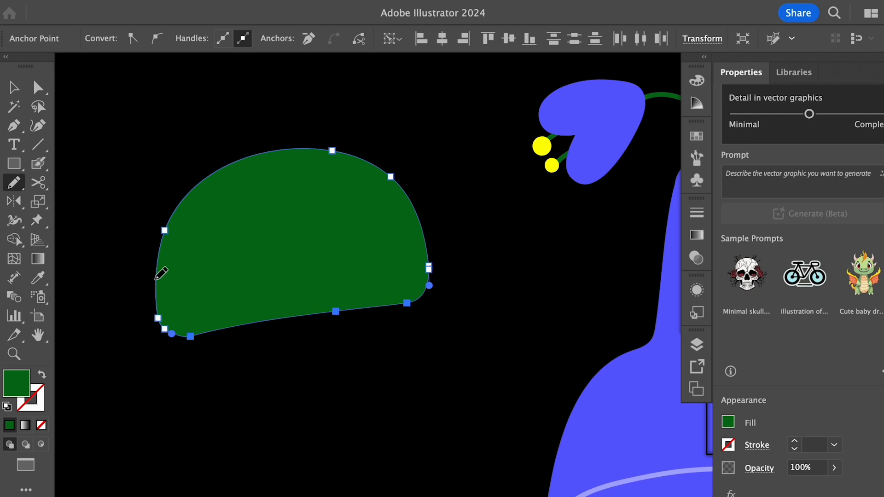
pyautogui.click(16, 184)
pyautogui.click(92, 221)
pyautogui.moveTo(179, 327); pyautogui.dragTo(354, 315)
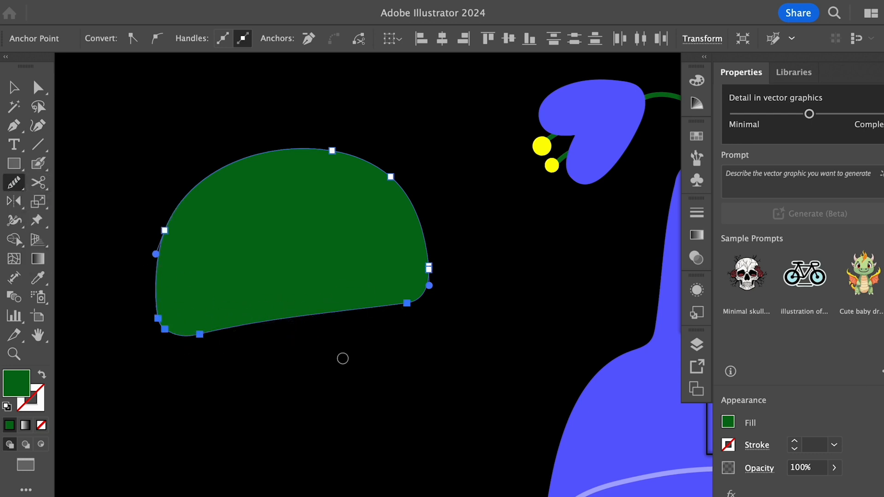
pyautogui.keyDown('super'); pyautogui.click(358, 362); pyautogui.keyUp('super')
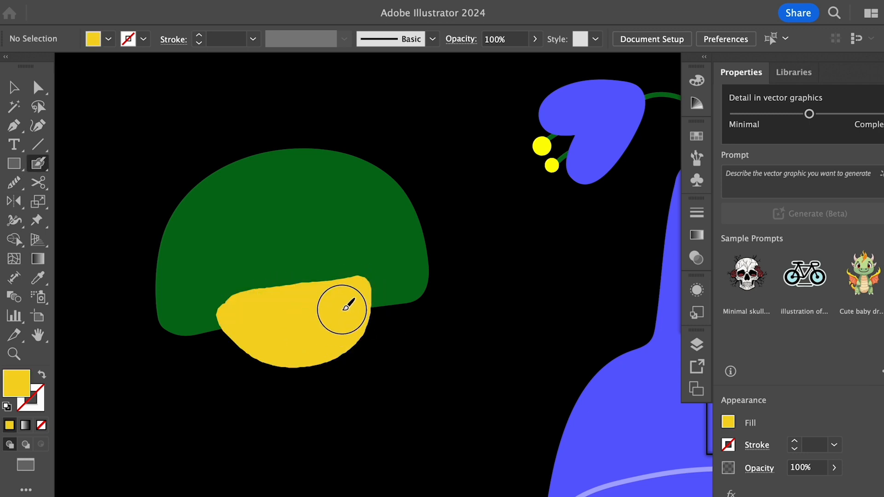
# - Paint a solid yellow half-round bulb, place it behind the green lampshade and tilt the lamp head counter-clockwise
pyautogui.hotkey('shift', 'x')
pyautogui.moveTo(361, 290); pyautogui.dragTo(325, 337)
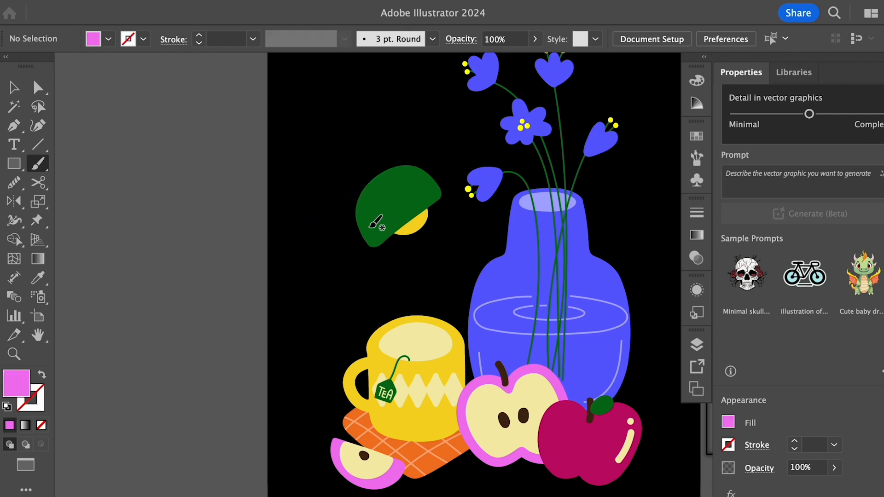
# - Paint a curved pink lamp arm down from the shade and outline a half-dome base at its foot
pyautogui.hotkey('shift', 'x')
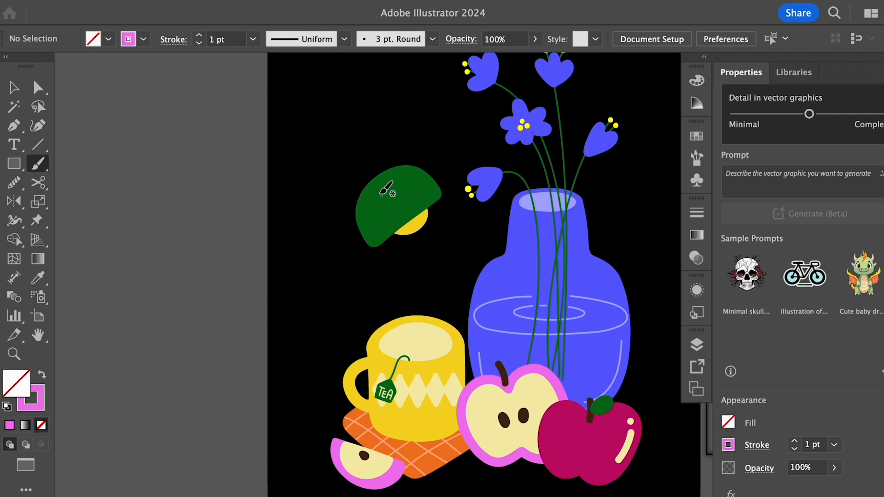
pyautogui.moveTo(377, 186); pyautogui.dragTo(328, 340)
pyautogui.moveTo(292, 368)
pyautogui.mouseDown()
pyautogui.moveTo(327, 341)
pyautogui.moveTo(350, 351)
pyautogui.mouseUp()
pyautogui.hotkey('ctrl', 'z')
pyautogui.moveTo(294, 368)
pyautogui.mouseDown()
pyautogui.moveTo(341, 340)
pyautogui.moveTo(365, 361)
pyautogui.moveTo(300, 366)
pyautogui.mouseUp()
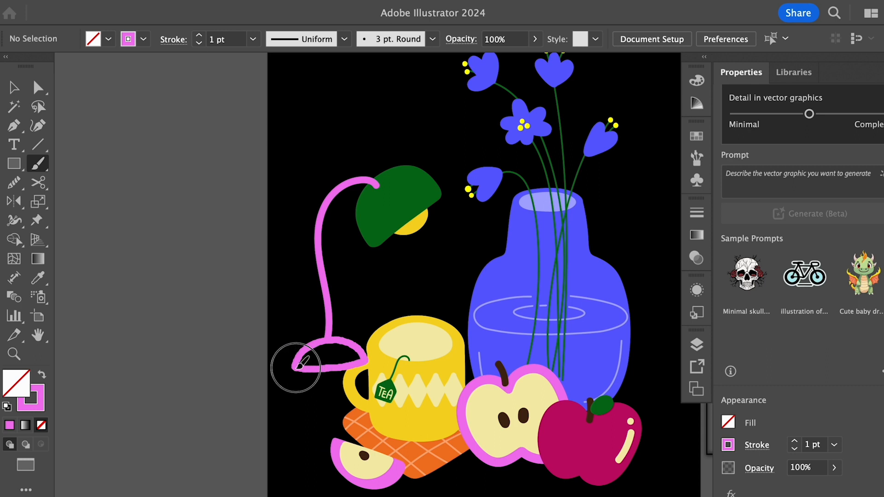
pyautogui.moveTo(299, 367); pyautogui.dragTo(300, 367)
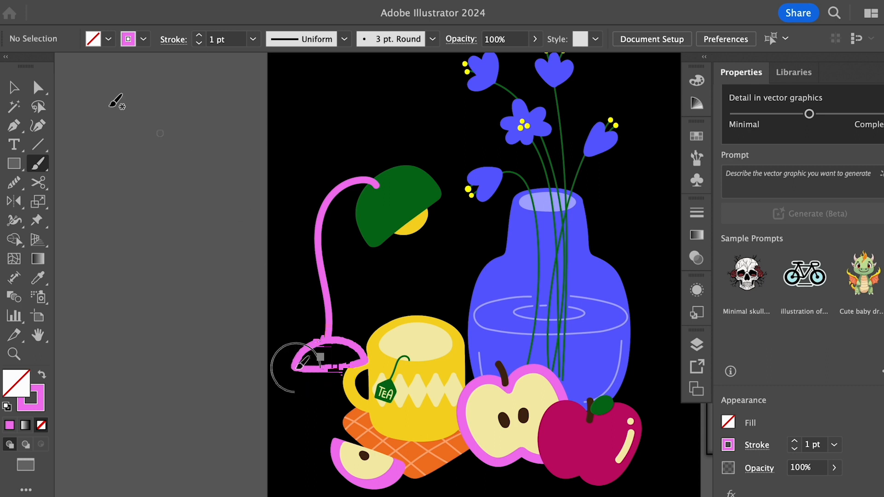
# - Turn the lamp base's pink outline into a solid pink fill without a stroke
pyautogui.hotkey('shift', 'x')
pyautogui.press('v')
pyautogui.click(166, 234)
pyautogui.click(326, 364)
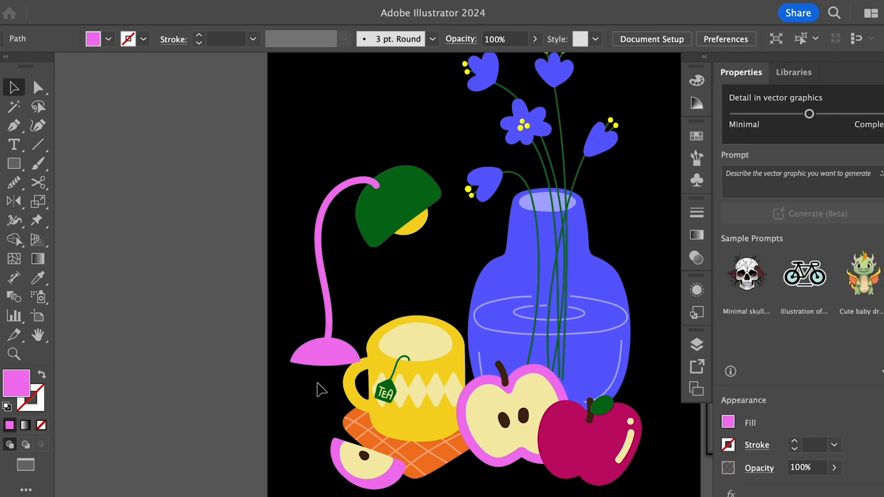
# - Round off the pointed corners of the pink lamp base with the Smooth tool
pyautogui.press('a')
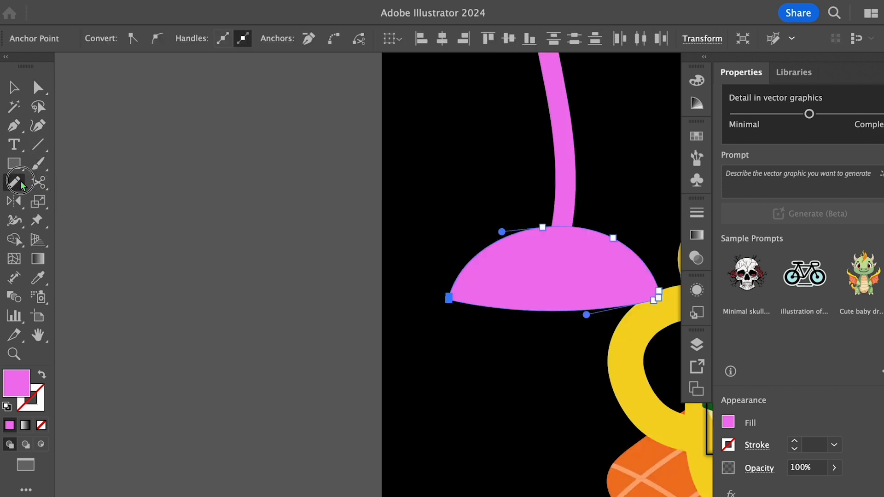
pyautogui.moveTo(14, 183)
pyautogui.mouseDown()
pyautogui.moveTo(76, 205)
pyautogui.moveTo(76, 221)
pyautogui.mouseUp()
pyautogui.moveTo(435, 300)
pyautogui.mouseDown()
pyautogui.moveTo(472, 306)
pyautogui.moveTo(470, 290)
pyautogui.moveTo(443, 299)
pyautogui.mouseUp()
pyautogui.moveTo(479, 330); pyautogui.dragTo(385, 332)
pyautogui.moveTo(562, 303); pyautogui.dragTo(554, 307)
pyautogui.moveTo(482, 226); pyautogui.dragTo(402, 249)
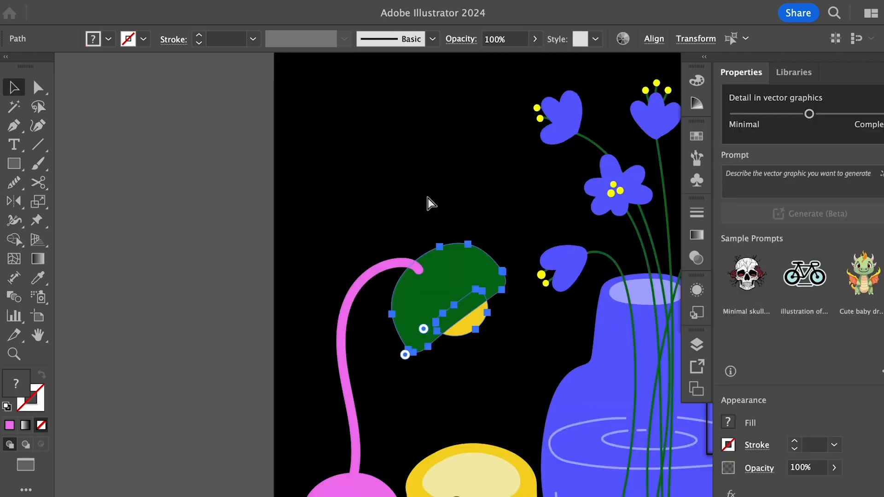
# - Bring the green lampshade and yellow bulb in front of the pink lamp arm and deselect them
pyautogui.press('shift+super+]')
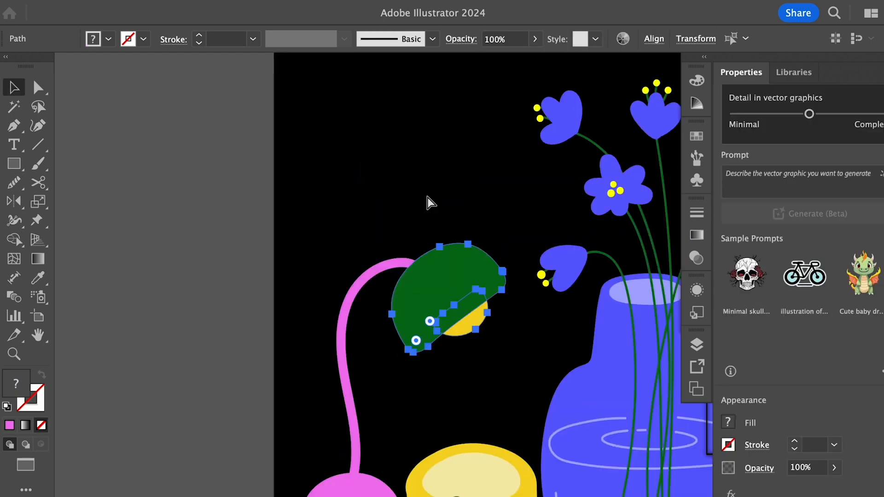
pyautogui.click(388, 355)
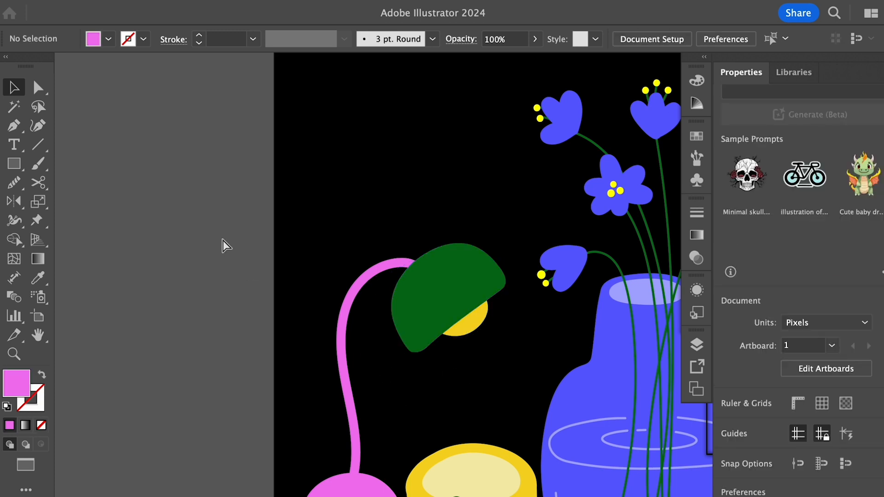
pyautogui.press('super+minus')
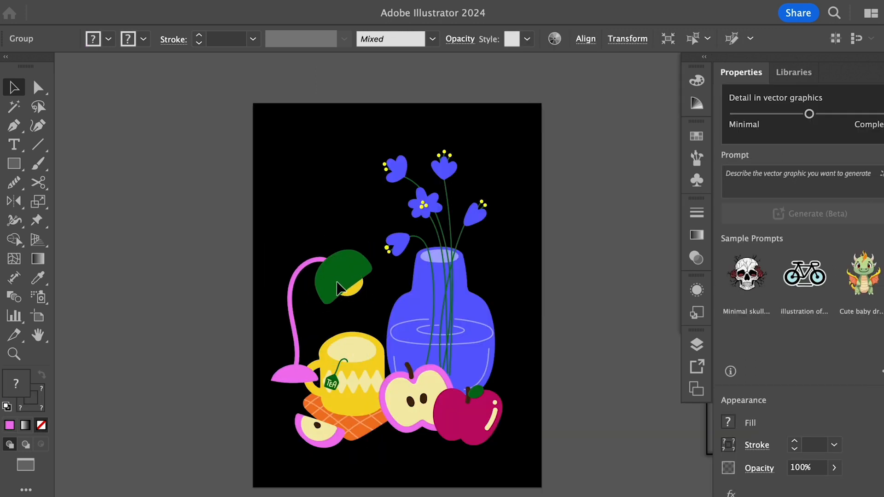
# - Rearrange the mug with its mat, the apple slice, the apples and the lamp so the lamp base stands clear of the mug
pyautogui.click(328, 376)
pyautogui.click(346, 408)
pyautogui.keyDown('shift'); pyautogui.click(318, 440); pyautogui.keyUp('shift')
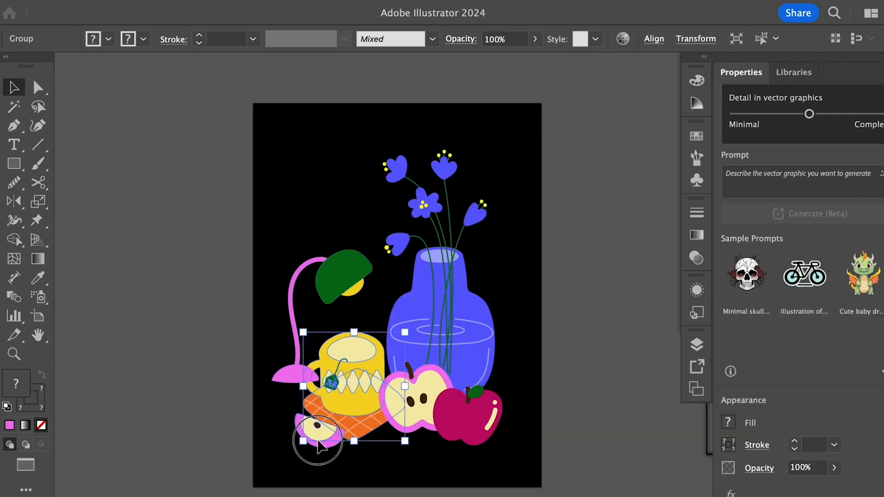
pyautogui.keyDown('shift'); pyautogui.click(410, 418); pyautogui.keyUp('shift')
pyautogui.keyDown('shift'); pyautogui.click(473, 427); pyautogui.keyUp('shift')
pyautogui.click(237, 382)
pyautogui.moveTo(285, 375)
pyautogui.mouseDown()
pyautogui.moveTo(304, 364)
pyautogui.moveTo(288, 374)
pyautogui.mouseUp()
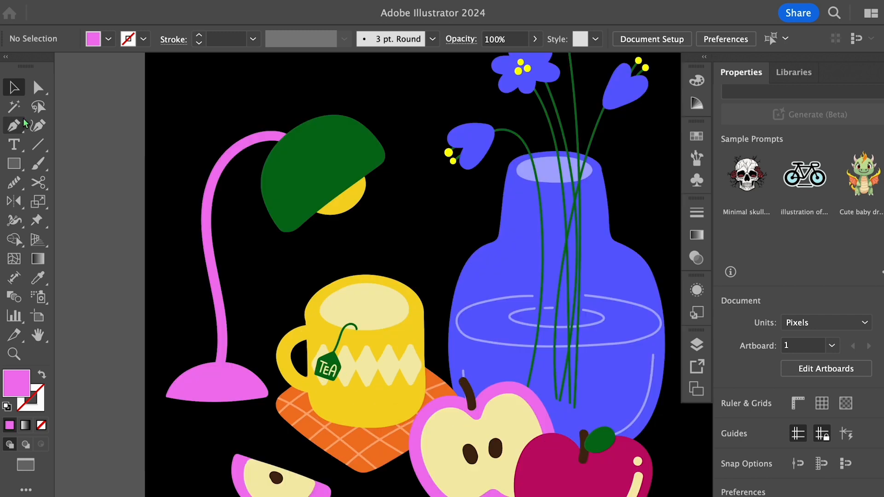
# - Draw a closed light-beam shape with the Pen tool from the lampshade's open edge across the mug and vase, filled with the mug's yellow
pyautogui.click(15, 127)
pyautogui.click(282, 225)
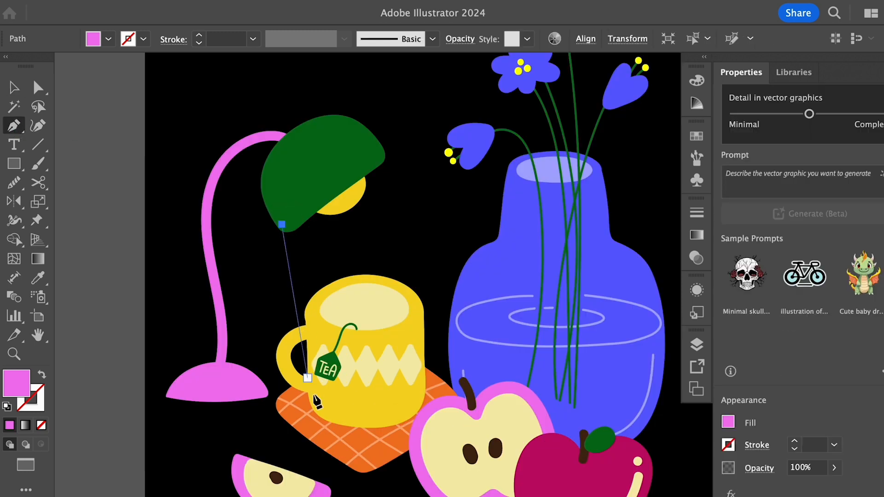
pyautogui.click(303, 426)
pyautogui.moveTo(446, 433); pyautogui.dragTo(522, 385)
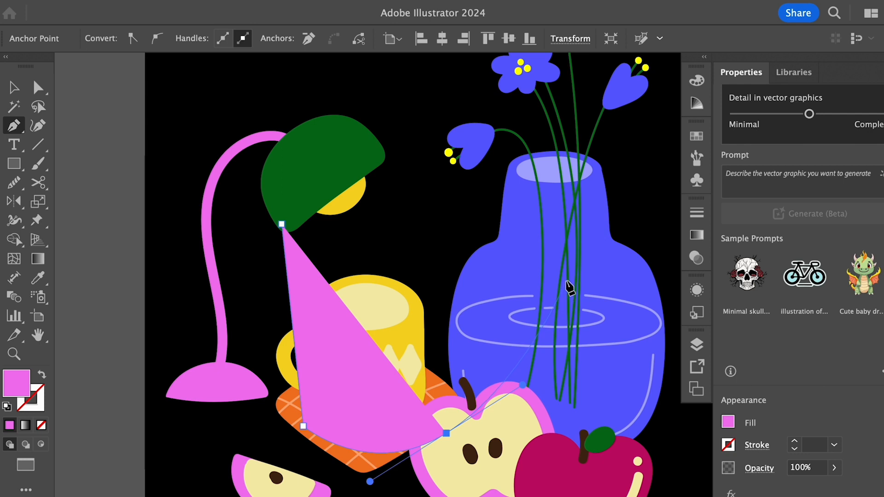
pyautogui.moveTo(566, 278); pyautogui.dragTo(571, 258)
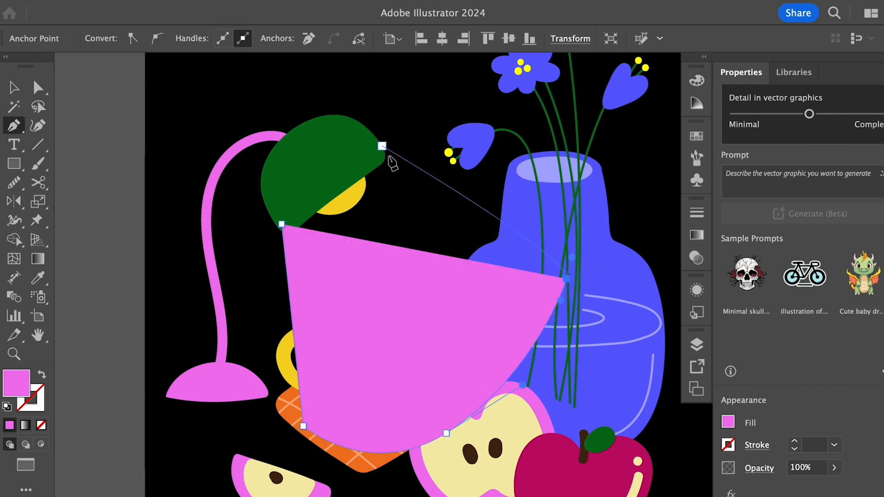
pyautogui.click(380, 156)
pyautogui.click(282, 225)
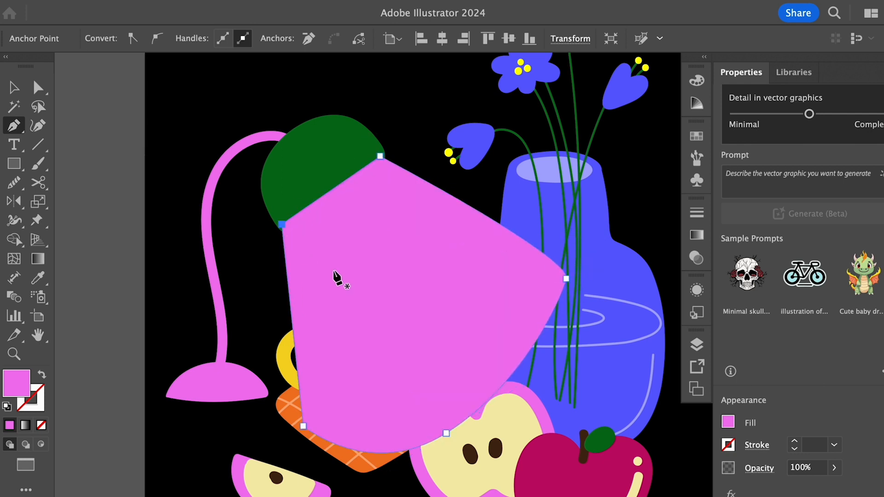
pyautogui.press('i')
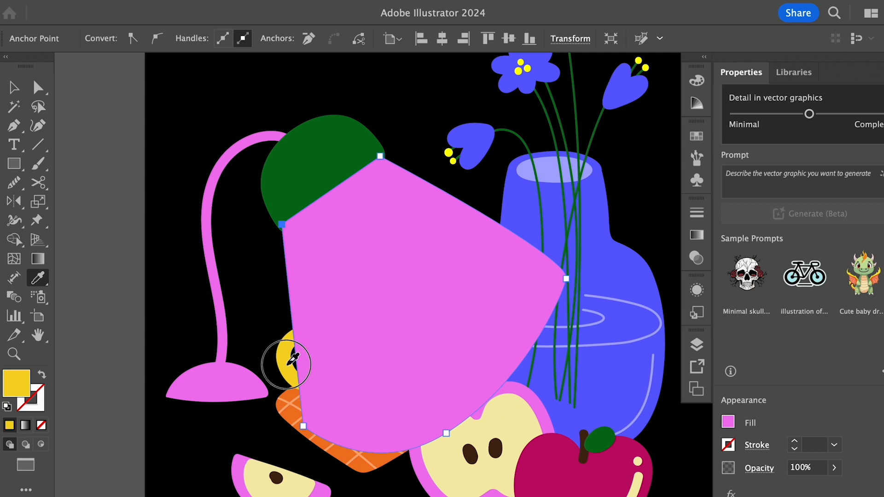
pyautogui.click(289, 361)
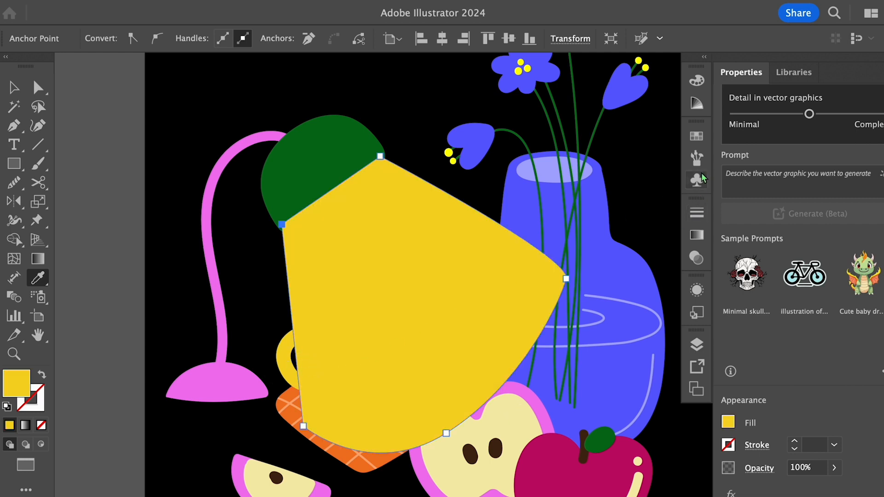
# - Change the light beam's fill to a two-stop white-to-yellow linear gradient angled at about 130°, with the yellow end at the lampshade
pyautogui.click(691, 241)
pyautogui.moveTo(500, 265); pyautogui.dragTo(520, 329)
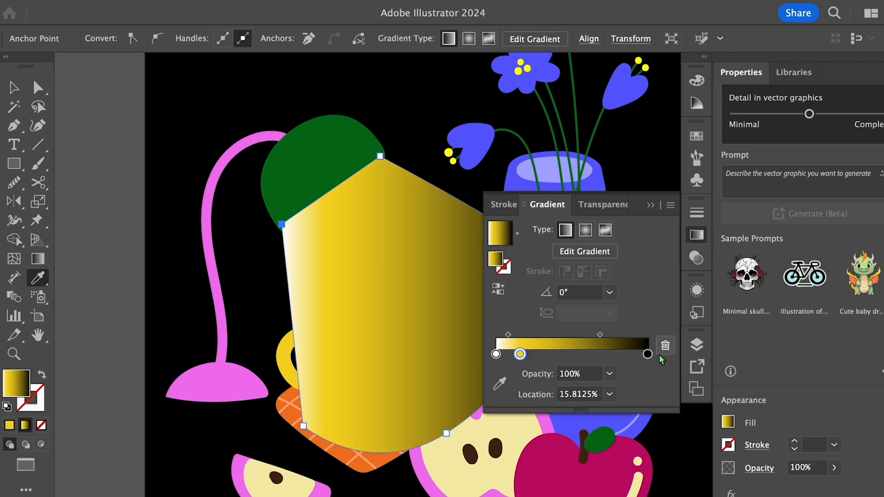
pyautogui.moveTo(649, 354); pyautogui.dragTo(621, 391)
pyautogui.moveTo(520, 354); pyautogui.dragTo(647, 354)
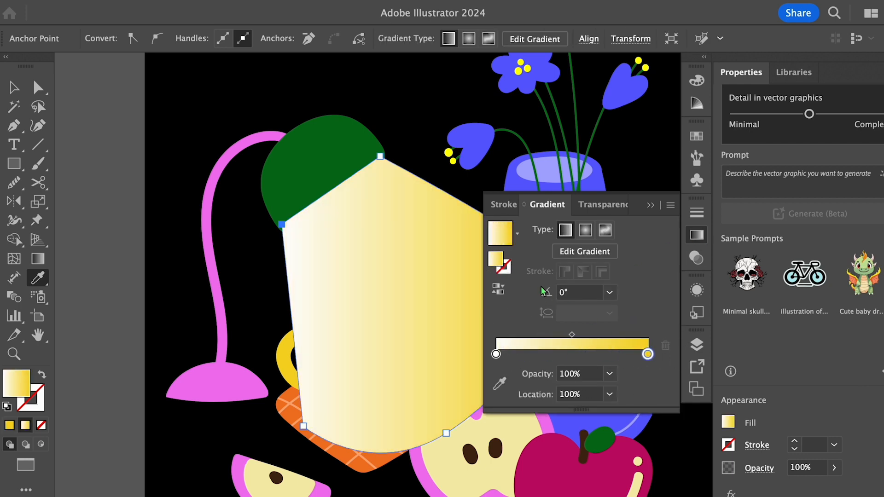
pyautogui.click(37, 259)
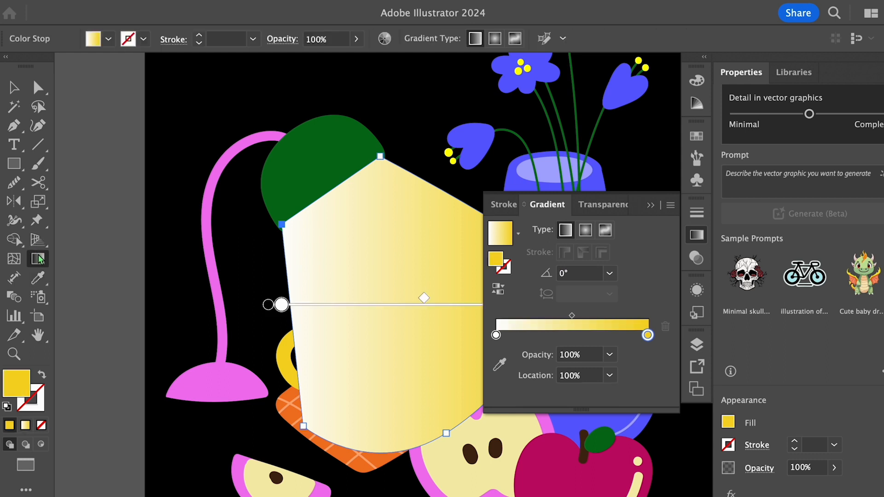
pyautogui.moveTo(317, 184)
pyautogui.mouseDown()
pyautogui.moveTo(454, 353)
pyautogui.moveTo(453, 371)
pyautogui.moveTo(383, 265)
pyautogui.moveTo(434, 327)
pyautogui.moveTo(462, 312)
pyautogui.moveTo(338, 168)
pyautogui.mouseUp()
pyautogui.moveTo(648, 335); pyautogui.dragTo(500, 336)
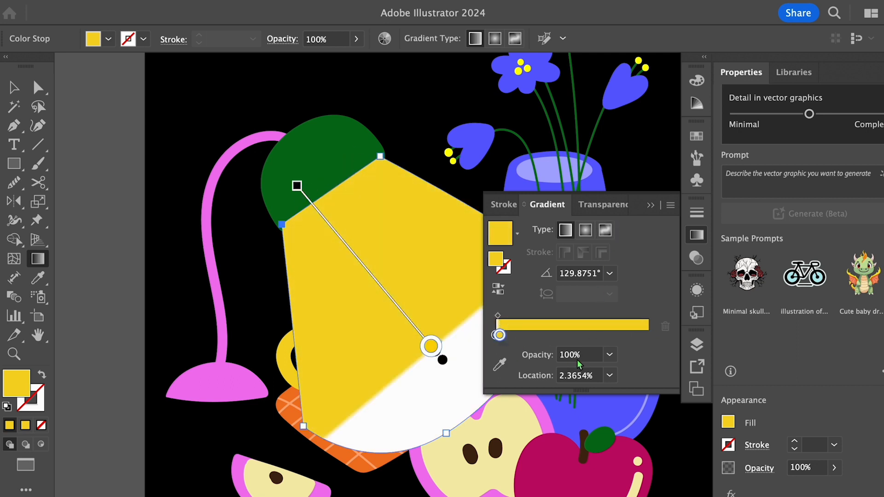
pyautogui.moveTo(584, 355); pyautogui.dragTo(543, 357)
pyautogui.press('super+z')
pyautogui.press('super+z')
pyautogui.moveTo(468, 343); pyautogui.dragTo(346, 192)
pyautogui.press('super+z')
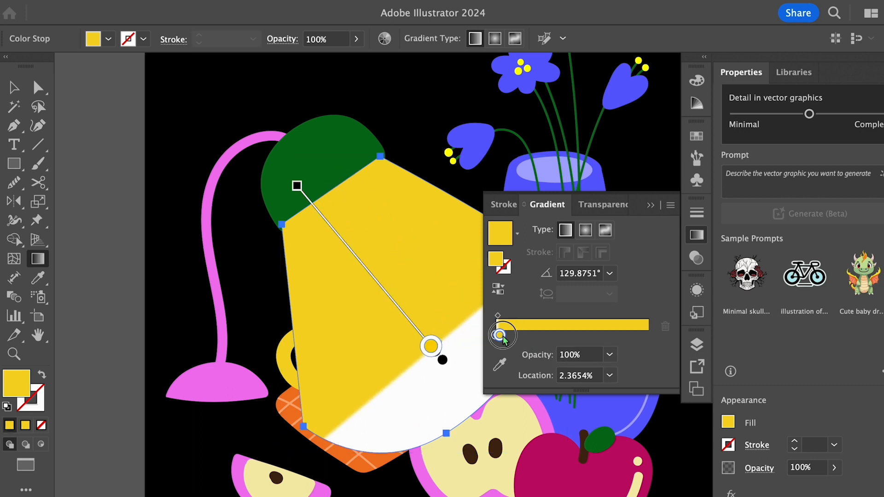
pyautogui.moveTo(500, 335); pyautogui.dragTo(648, 335)
# - Fade the beam out by making the gradient's white end stop 0% opaque at 0% location, and deselect the shape
pyautogui.click(502, 335)
pyautogui.moveTo(585, 357); pyautogui.dragTo(541, 354)
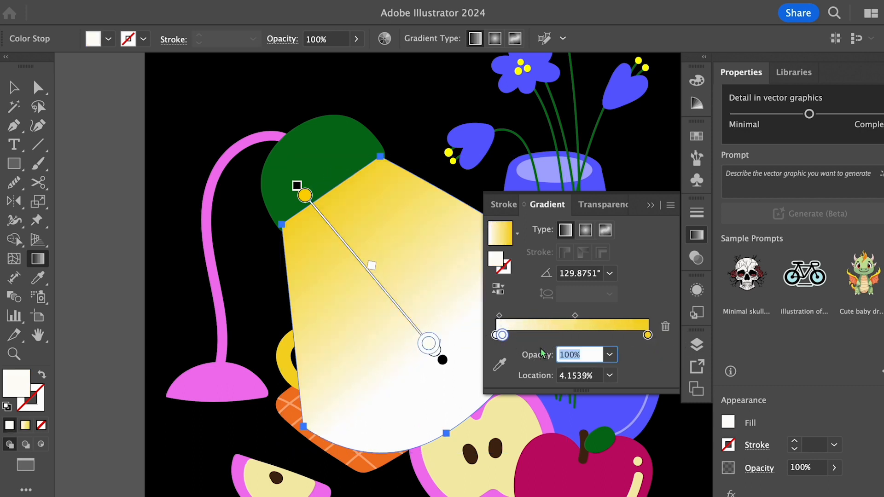
pyautogui.press('Return')
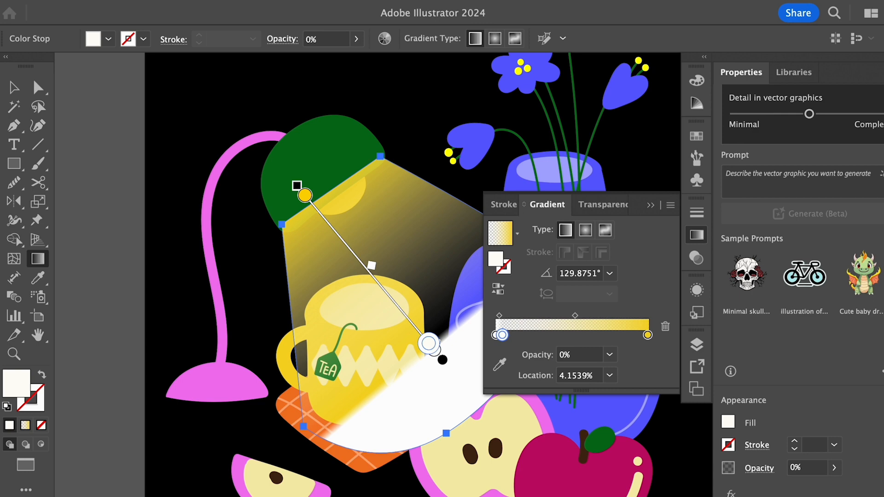
pyautogui.moveTo(502, 335); pyautogui.dragTo(528, 335)
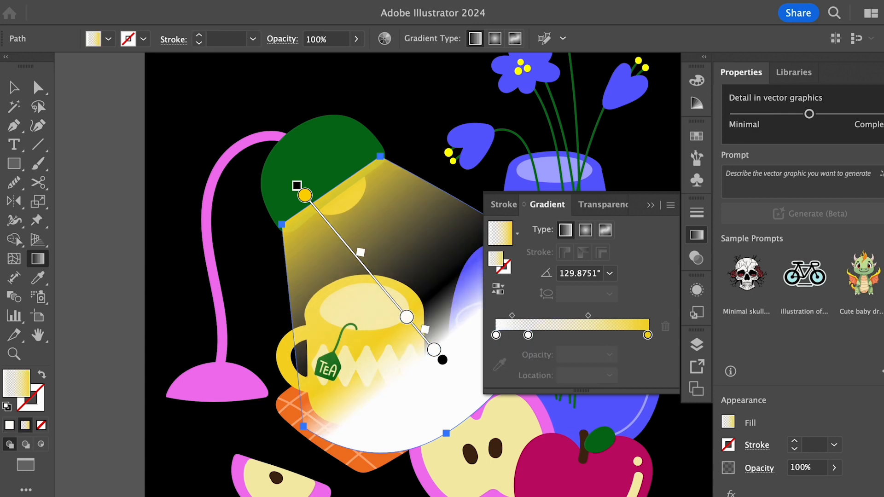
pyautogui.moveTo(406, 317); pyautogui.dragTo(434, 350)
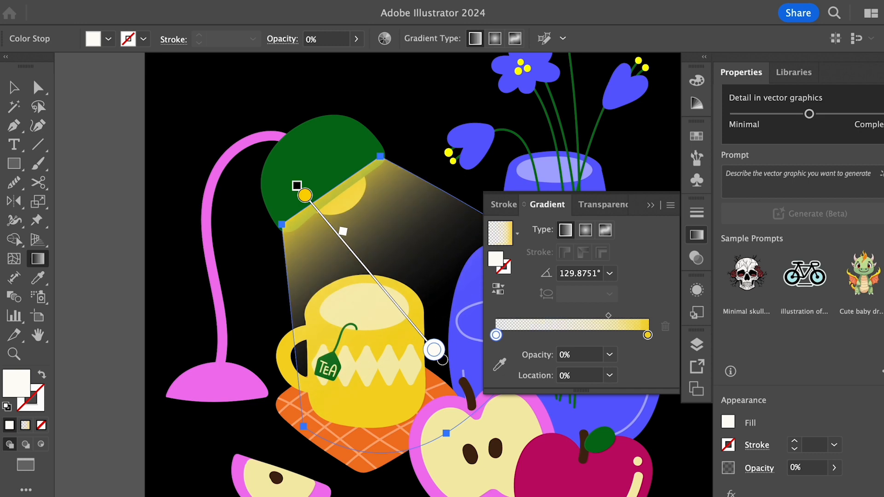
pyautogui.click(14, 87)
pyautogui.click(184, 115)
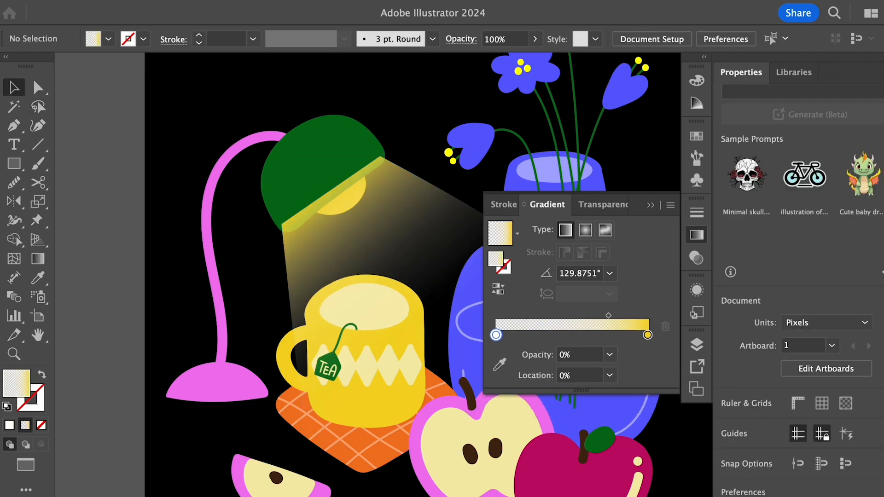
# - Bring the whole lamp group in front of the light beam and deselect it
pyautogui.click(391, 216)
pyautogui.click(322, 161)
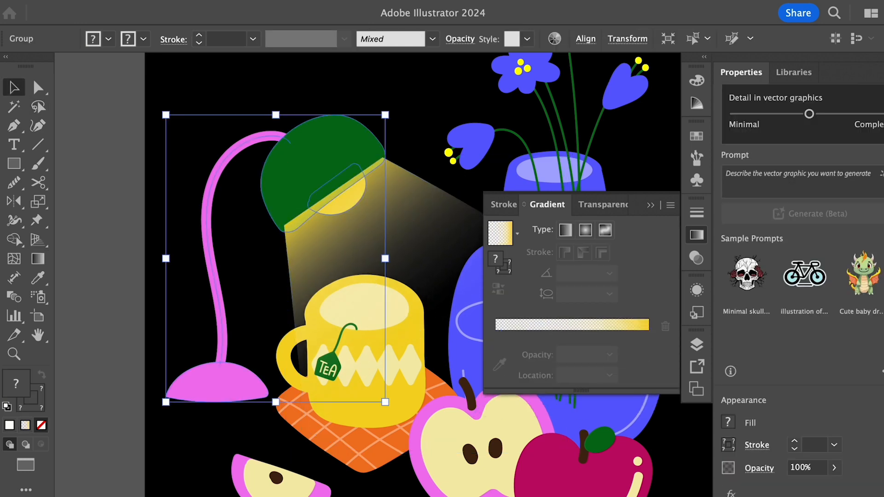
pyautogui.press('super+shift+bracketright')
pyautogui.click(423, 111)
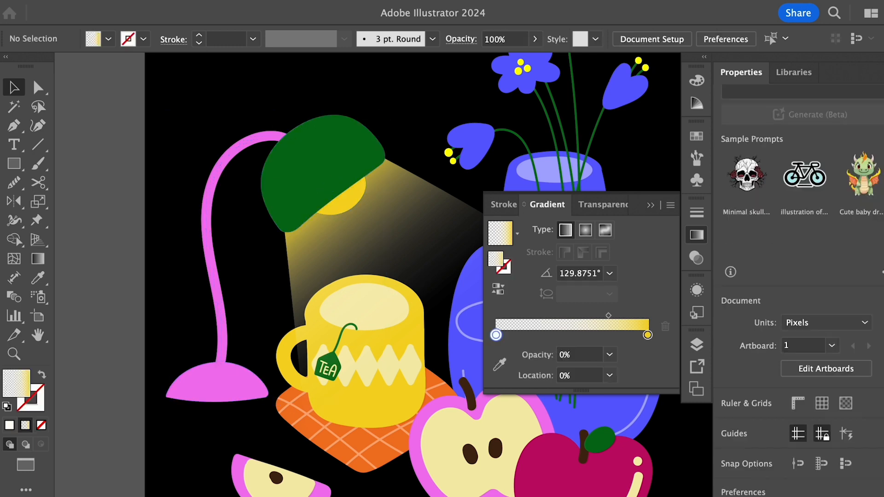
# - Shift the light beam's gradient start slightly outward from the lampshade, close the gradient settings and deselect the beam
pyautogui.click(414, 221)
pyautogui.press('g')
pyautogui.moveTo(294, 197)
pyautogui.mouseDown()
pyautogui.moveTo(426, 311)
pyautogui.moveTo(437, 351)
pyautogui.moveTo(344, 190)
pyautogui.moveTo(310, 195)
pyautogui.moveTo(337, 164)
pyautogui.moveTo(317, 167)
pyautogui.moveTo(323, 179)
pyautogui.moveTo(309, 190)
pyautogui.mouseUp()
pyautogui.press('super+z')
pyautogui.click(651, 205)
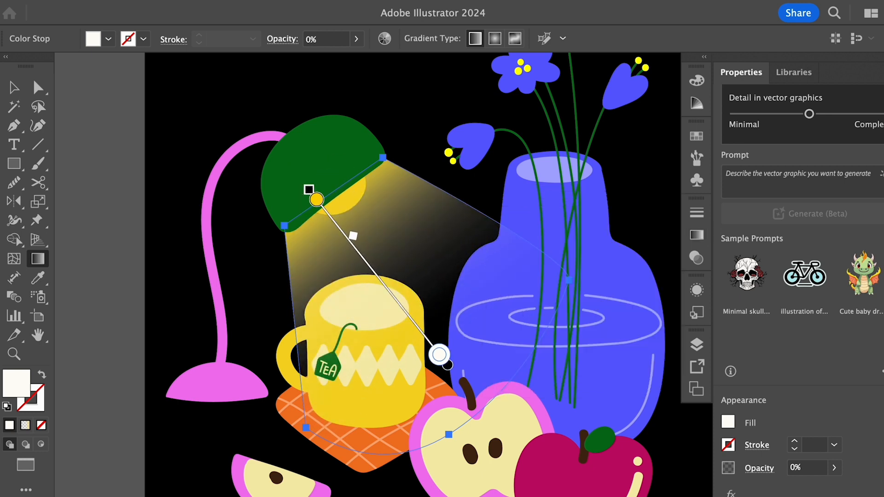
pyautogui.click(14, 88)
pyautogui.hotkey('ctrl', 'shift', 'a')
pyautogui.hscroll(2, 391, 274)
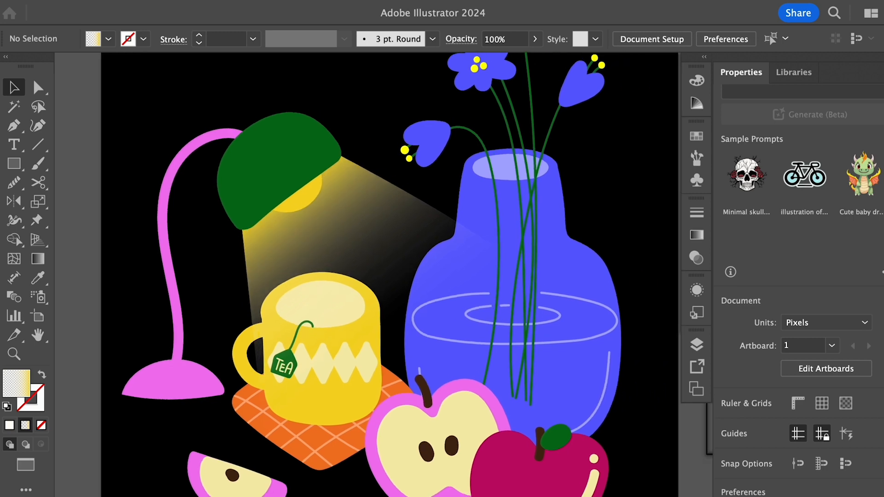
# - Apply a Grain texture effect to the light beam with intensity 51 and the Regular grain type, and deselect it
pyautogui.click(332, 225)
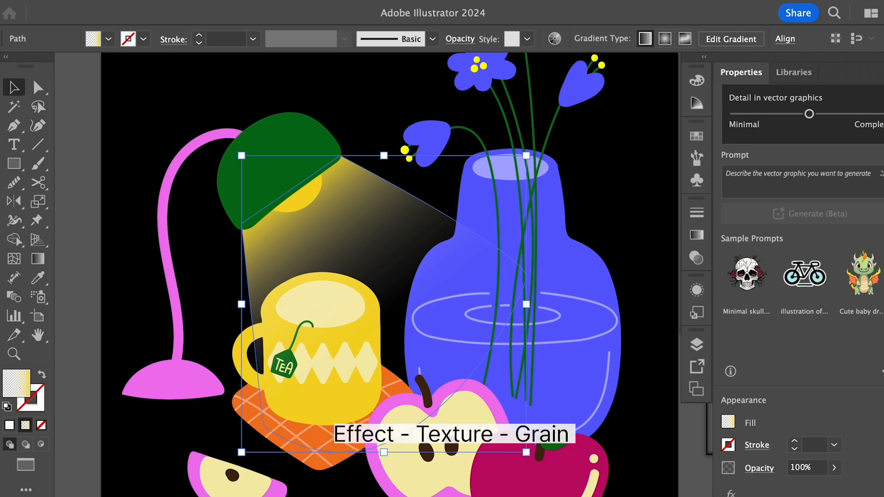
pyautogui.click(269, 0)
pyautogui.moveTo(294, 295)
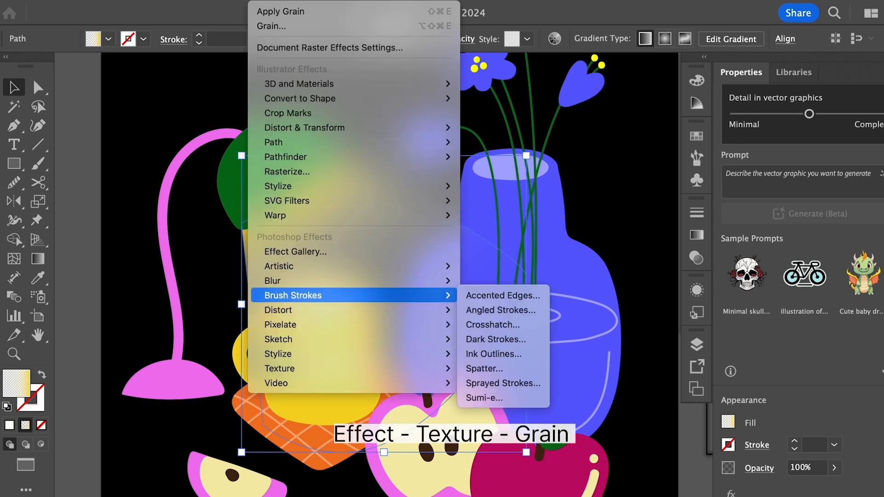
pyautogui.moveTo(294, 368)
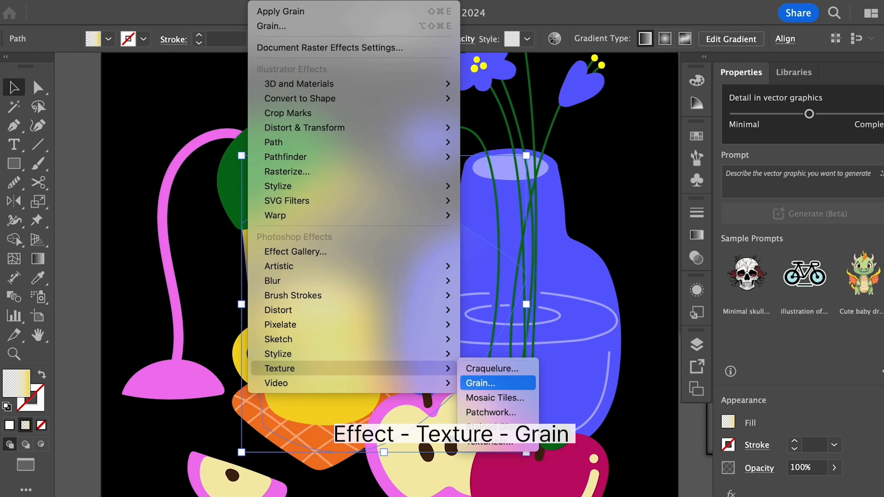
pyautogui.click(480, 383)
pyautogui.press('super+plus')
pyautogui.press('super+plus')
pyautogui.press('super+plus')
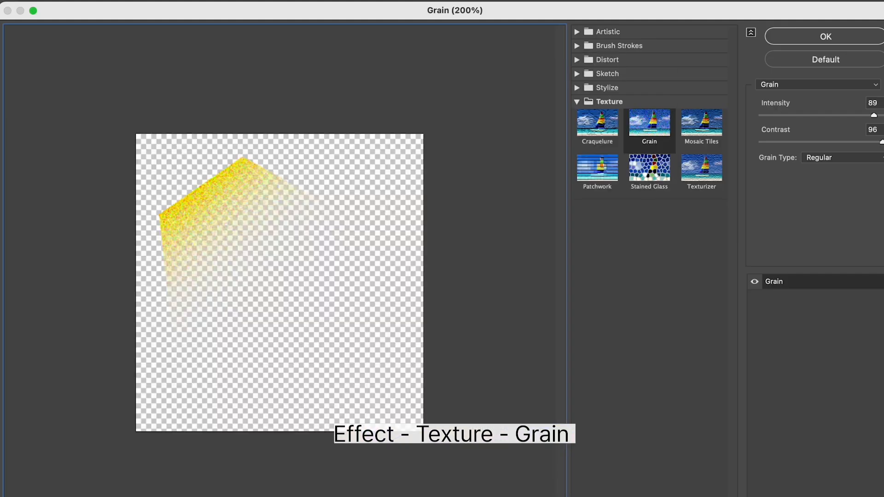
pyautogui.scroll(2, 280, 261)
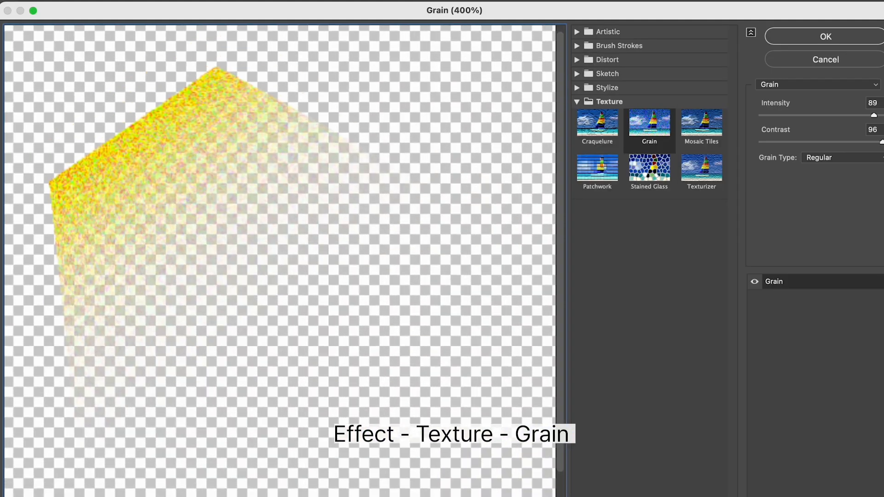
pyautogui.moveTo(874, 115); pyautogui.dragTo(828, 116)
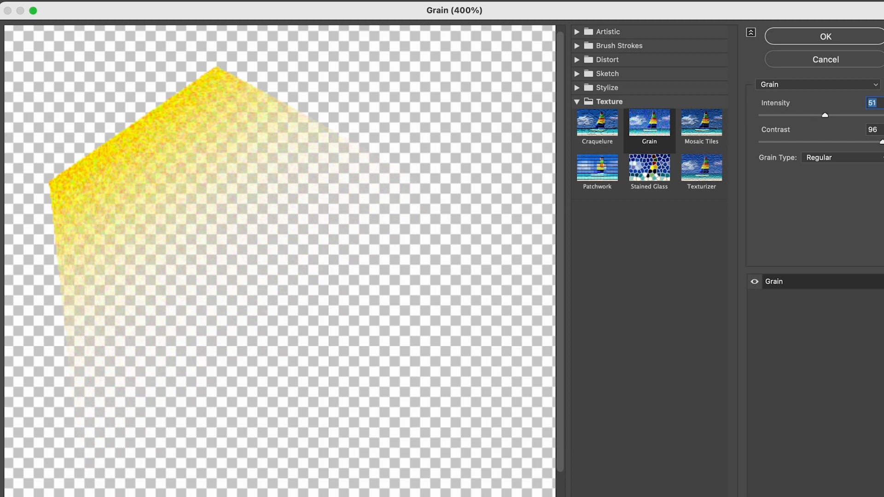
pyautogui.click(843, 157)
pyautogui.click(838, 157)
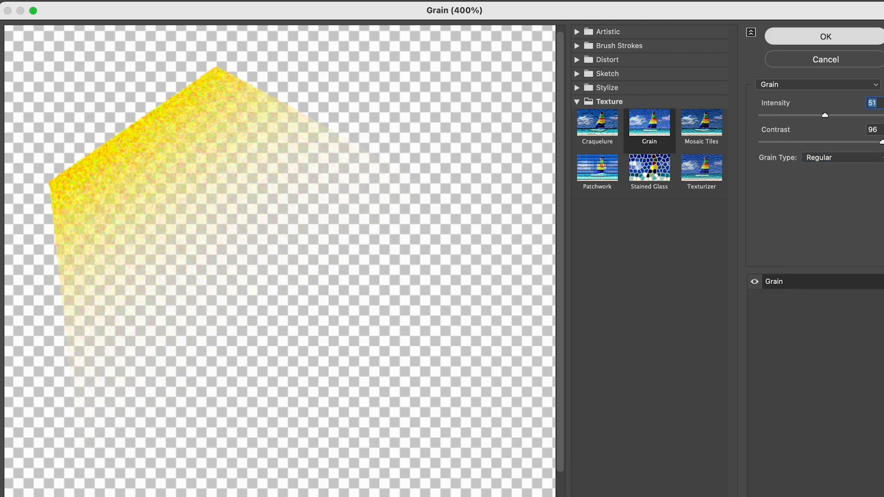
pyautogui.click(832, 37)
pyautogui.click(647, 157)
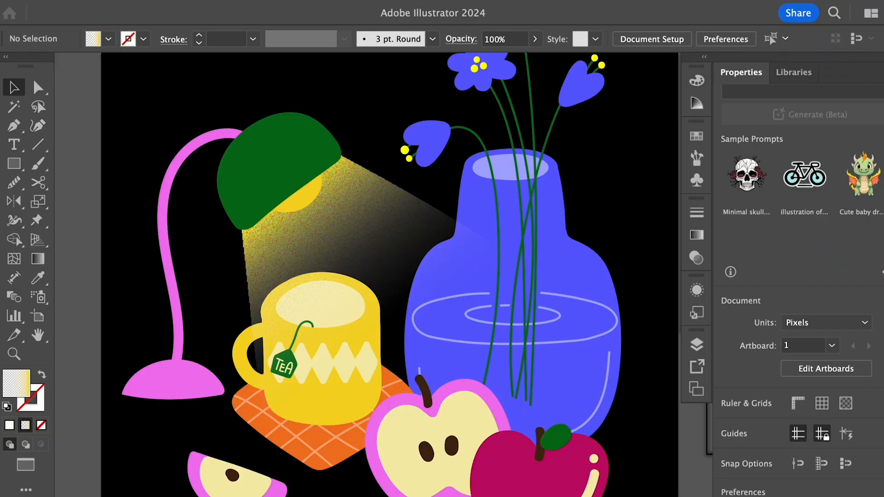
# - Save the illustration as 완성.ai in Adobe Illustrator (ai) format, accepting the Illustrator 2020 version options
pyautogui.click(341, 221)
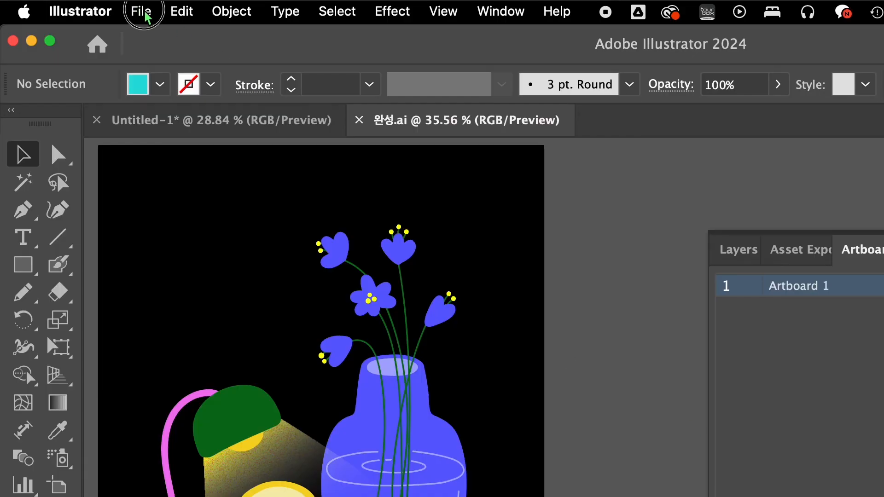
pyautogui.click(143, 12)
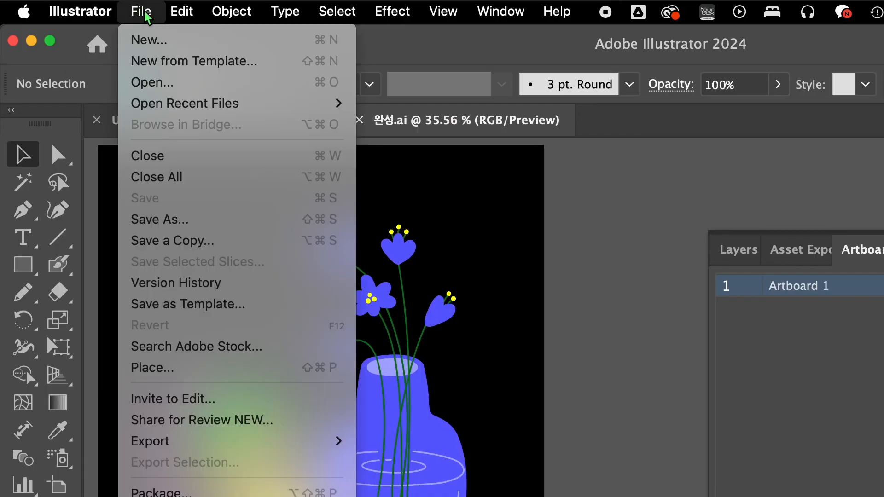
pyautogui.click(174, 222)
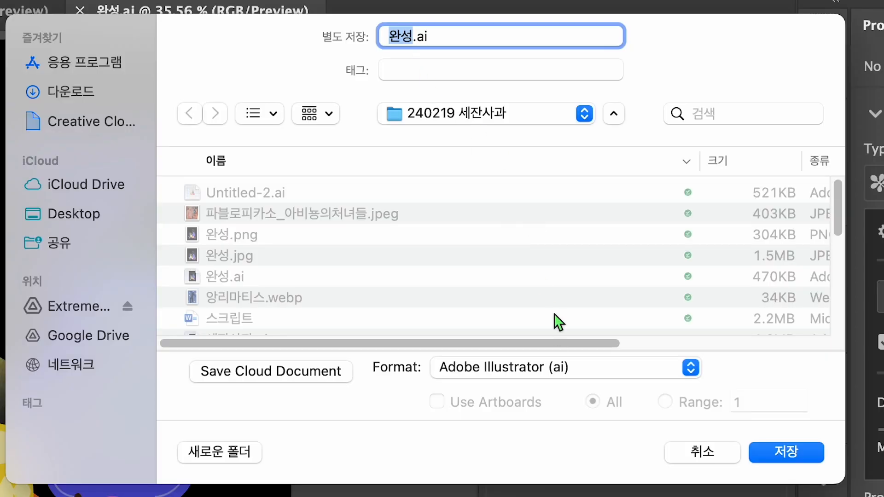
pyautogui.click(689, 370)
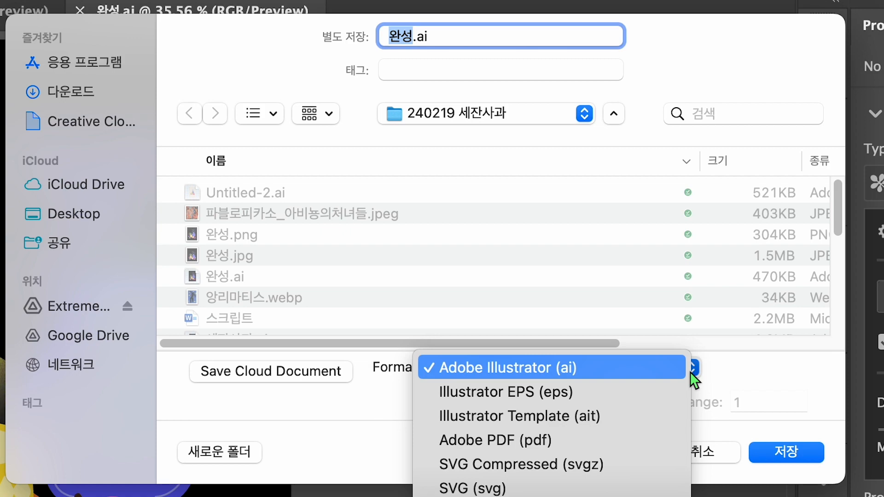
pyautogui.click(659, 371)
pyautogui.click(782, 452)
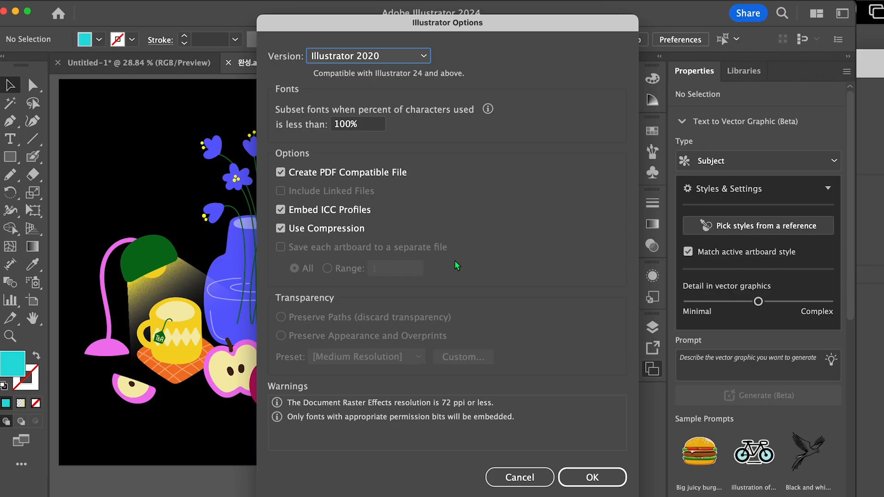
pyautogui.click(613, 479)
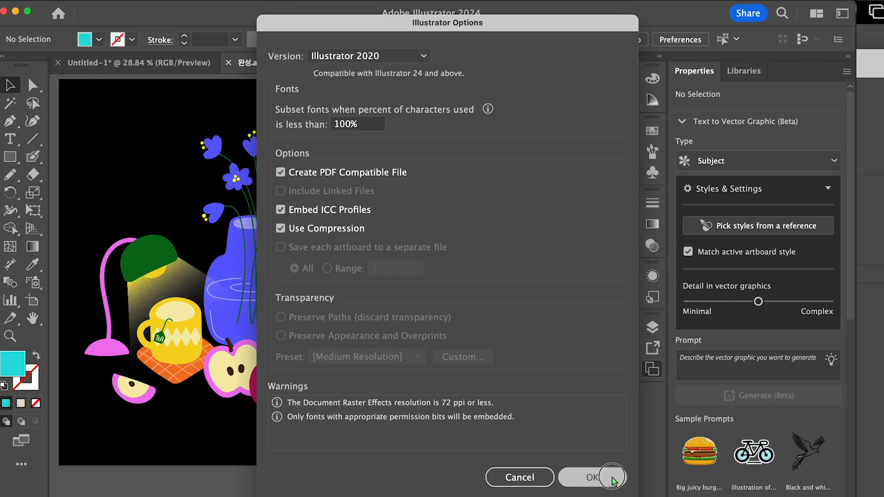
# - Export the illustration as 완성.jpg in JPEG format, using artboards with all of them included, and proceed to the JPEG options
pyautogui.click(112, 14)
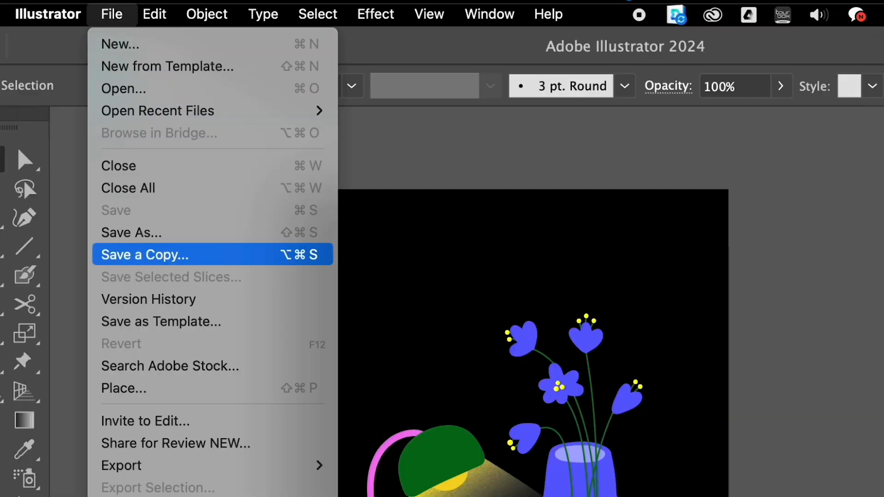
pyautogui.moveTo(207, 465)
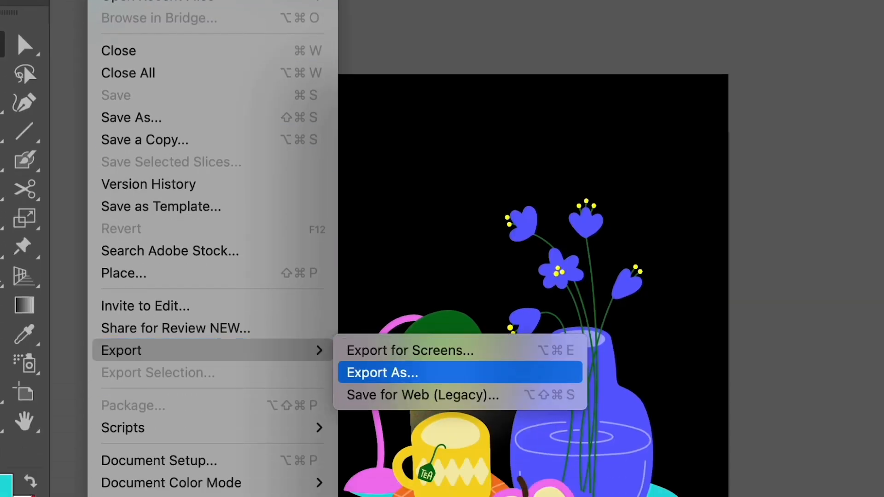
pyautogui.click(382, 373)
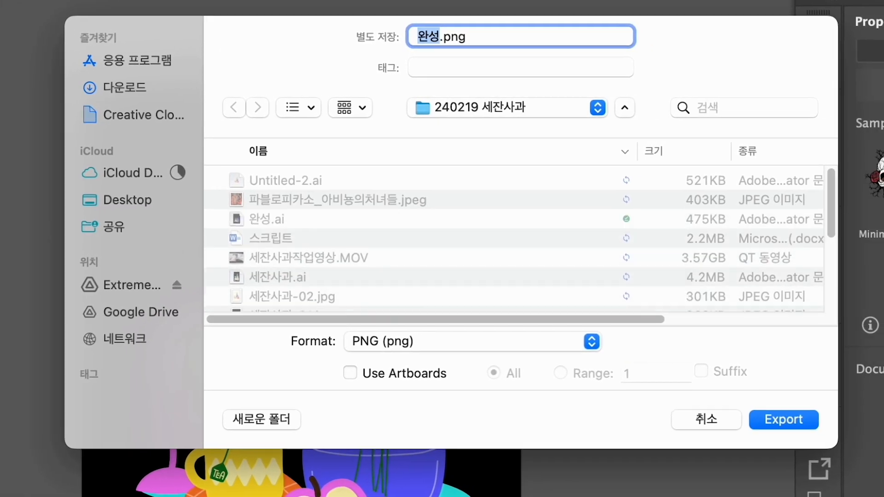
pyautogui.click(351, 372)
pyautogui.click(473, 342)
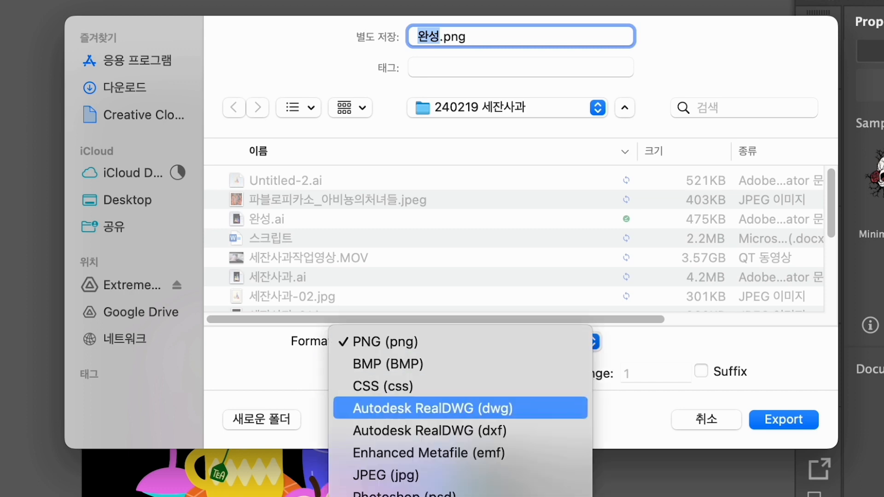
pyautogui.click(387, 475)
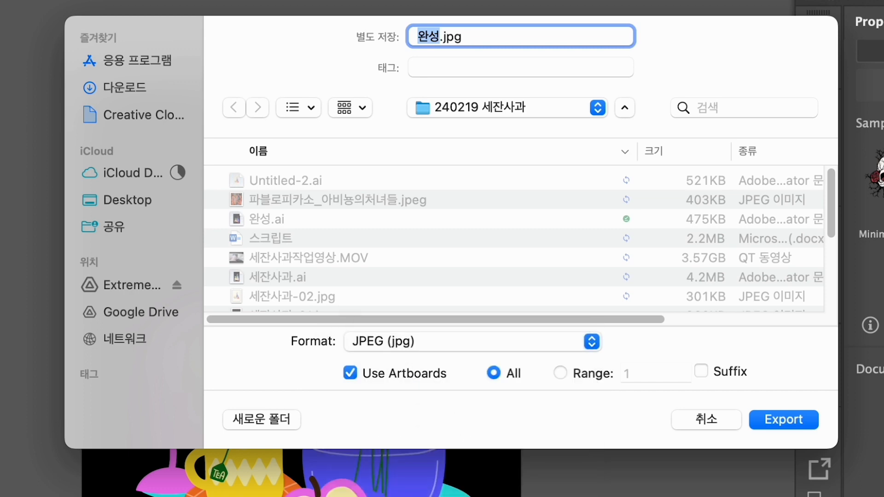
pyautogui.press('Return')
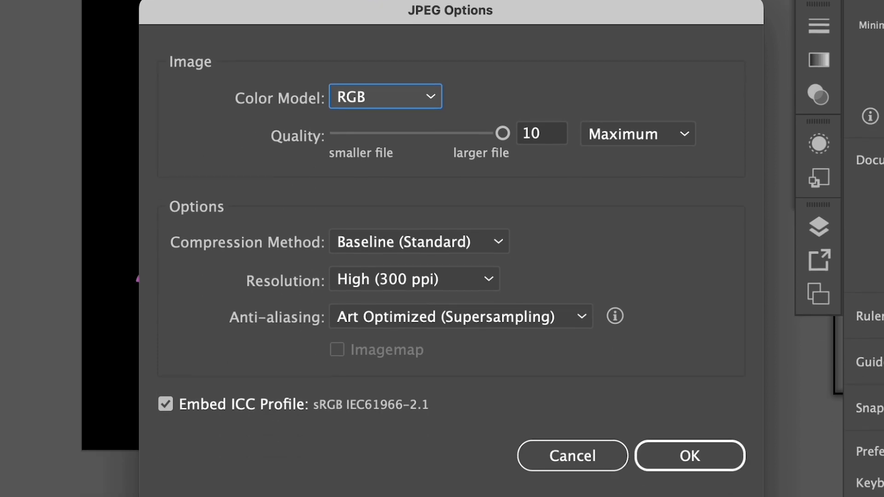